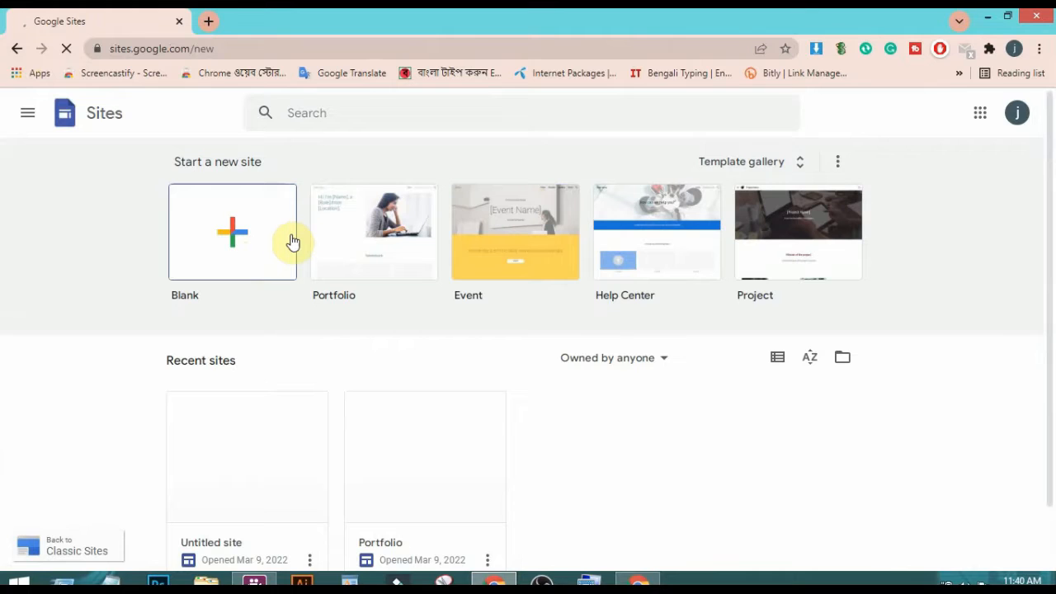
Step: Create a new blank site from the start page
{"action": "scroll", "coordinate": [247, 405], "scroll_direction": "down", "scroll_amount": 1}
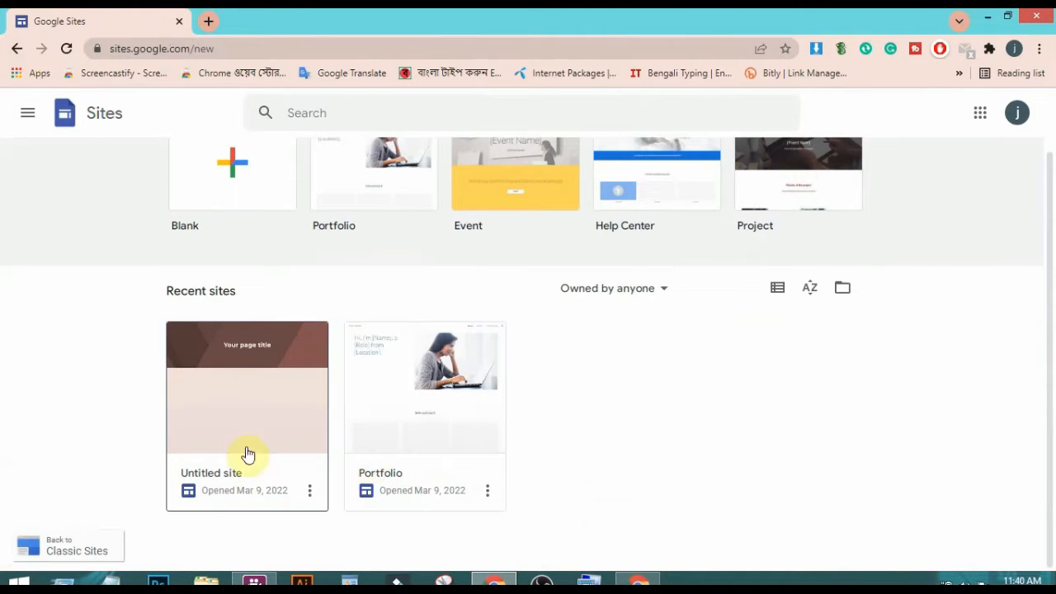
{"action": "scroll", "coordinate": [355, 206], "scroll_direction": "up", "scroll_amount": 1}
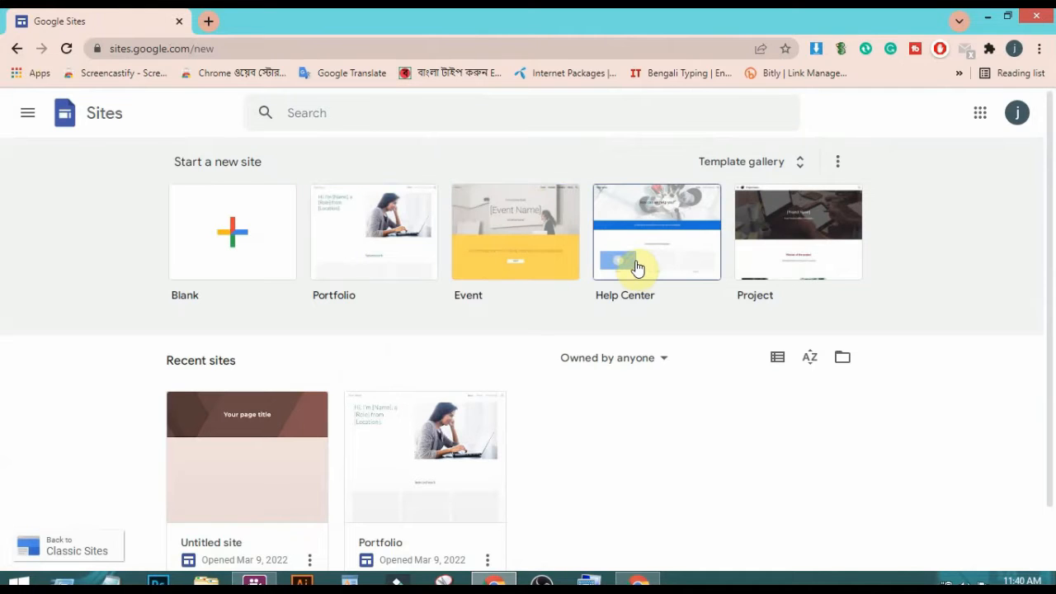
{"action": "scroll", "coordinate": [431, 462], "scroll_direction": "down", "scroll_amount": 1}
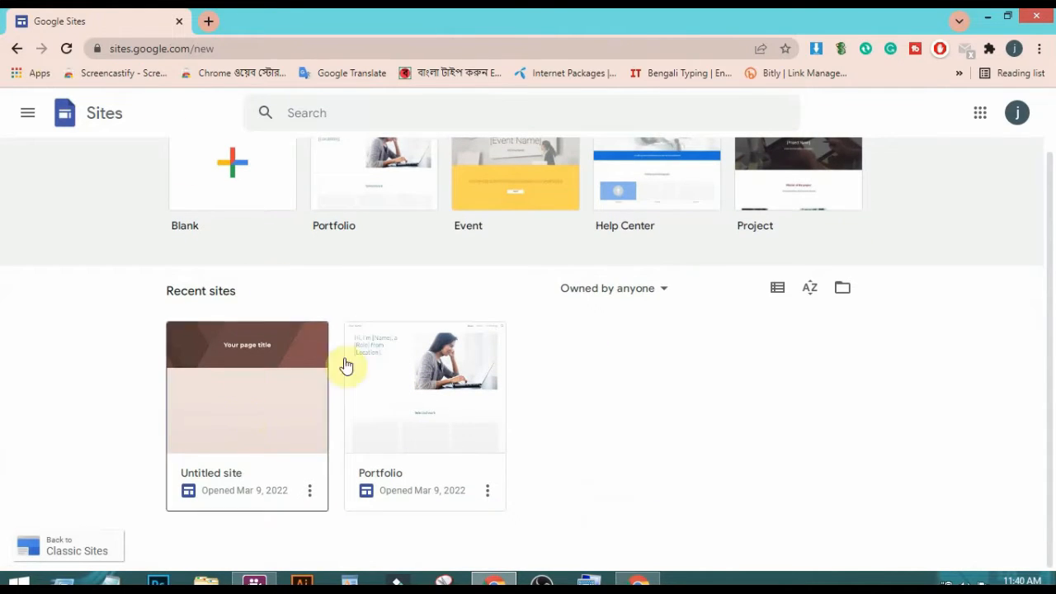
{"action": "left_click", "coordinate": [228, 163]}
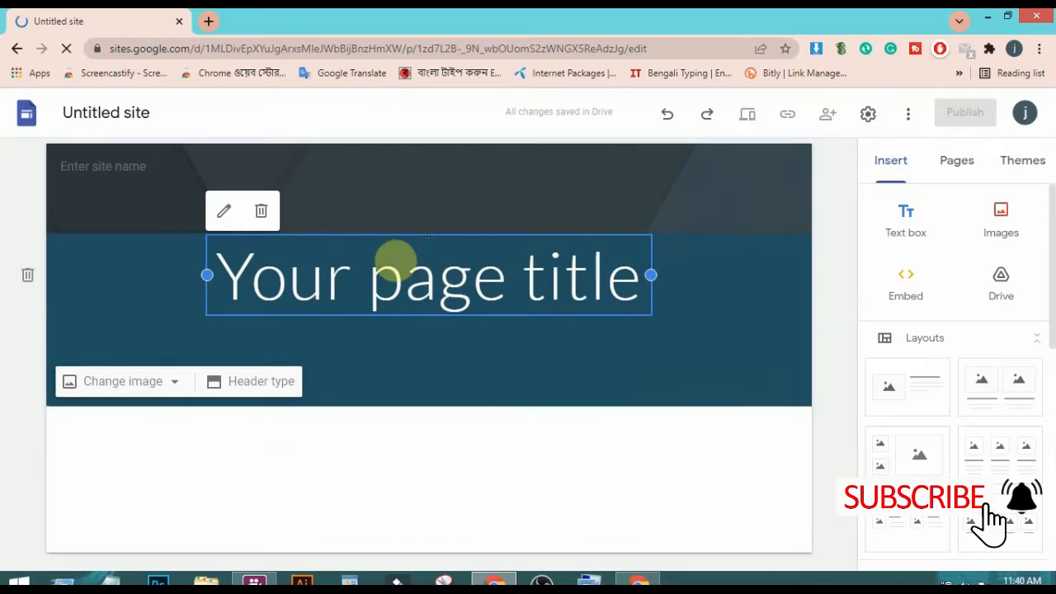
Step: Replace the placeholder page title in the header with "Demo Site"
{"action": "left_click", "coordinate": [512, 274]}
{"action": "triple_click", "coordinate": [520, 285]}
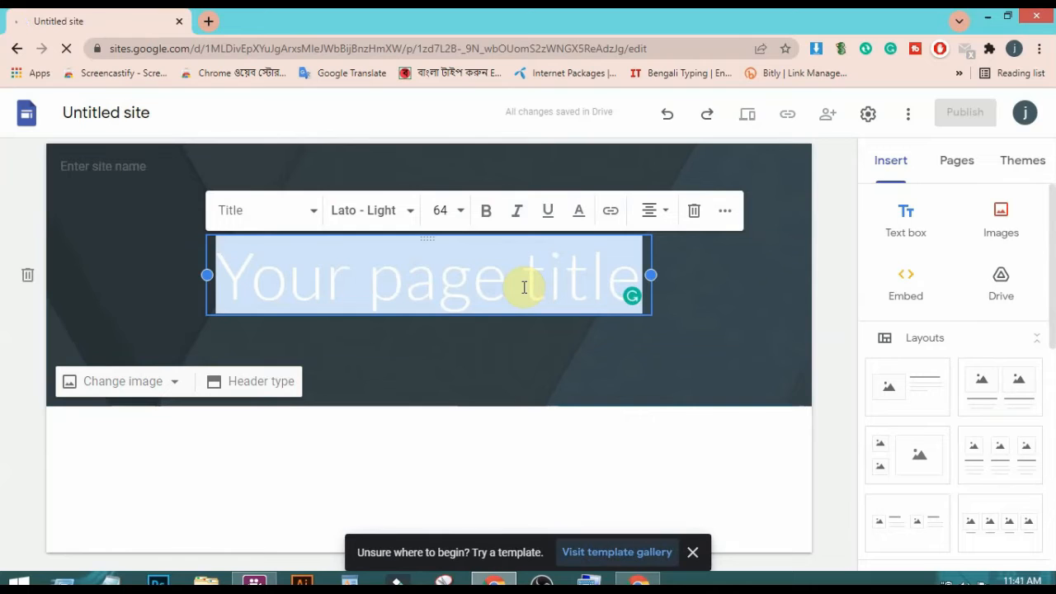
{"action": "key", "text": "BackSpace"}
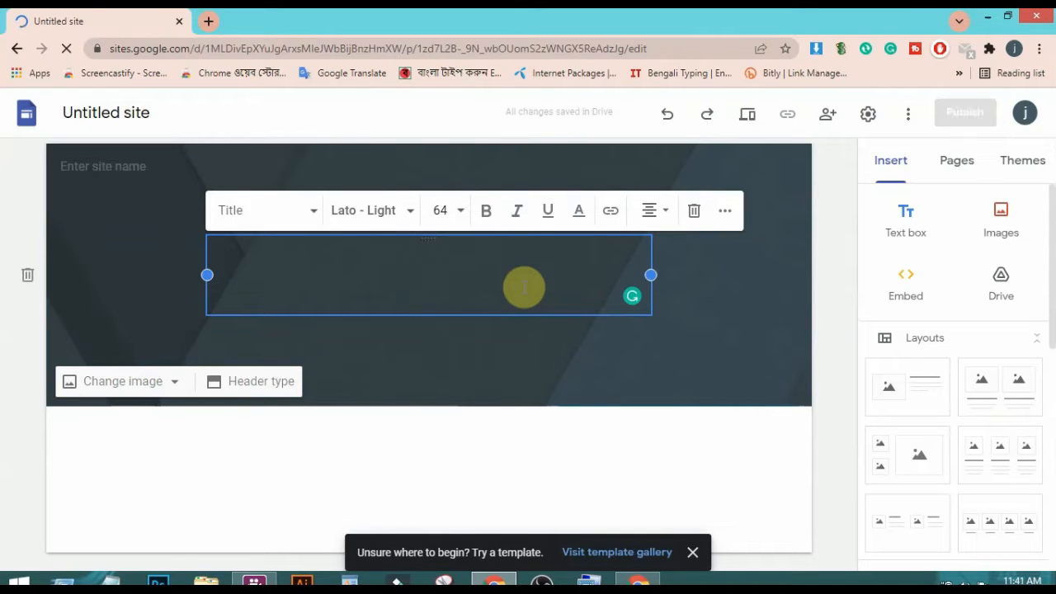
{"action": "type", "text": "Demo"}
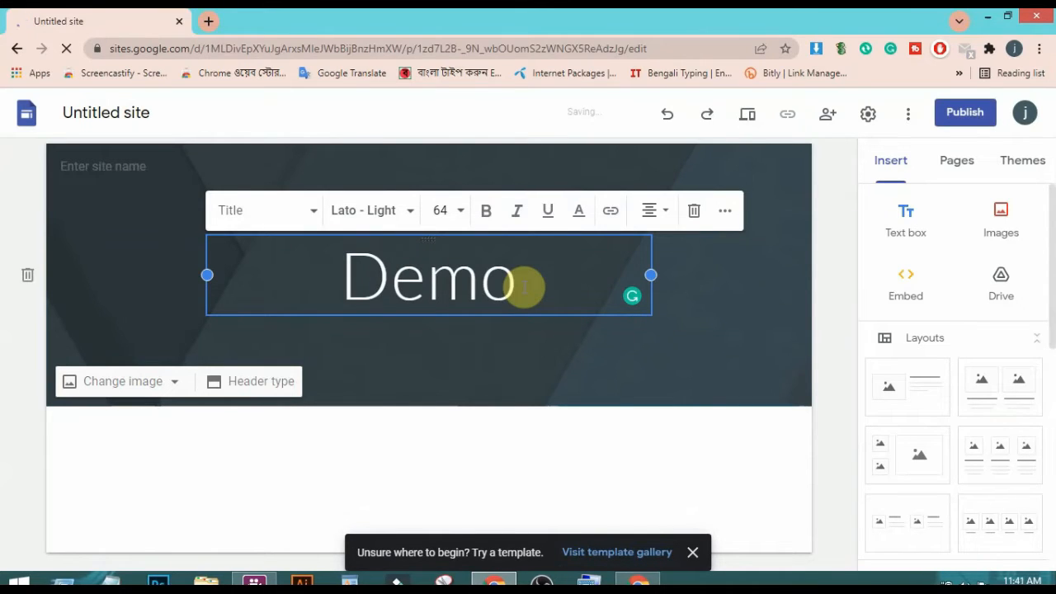
{"action": "type", "text": " Site"}
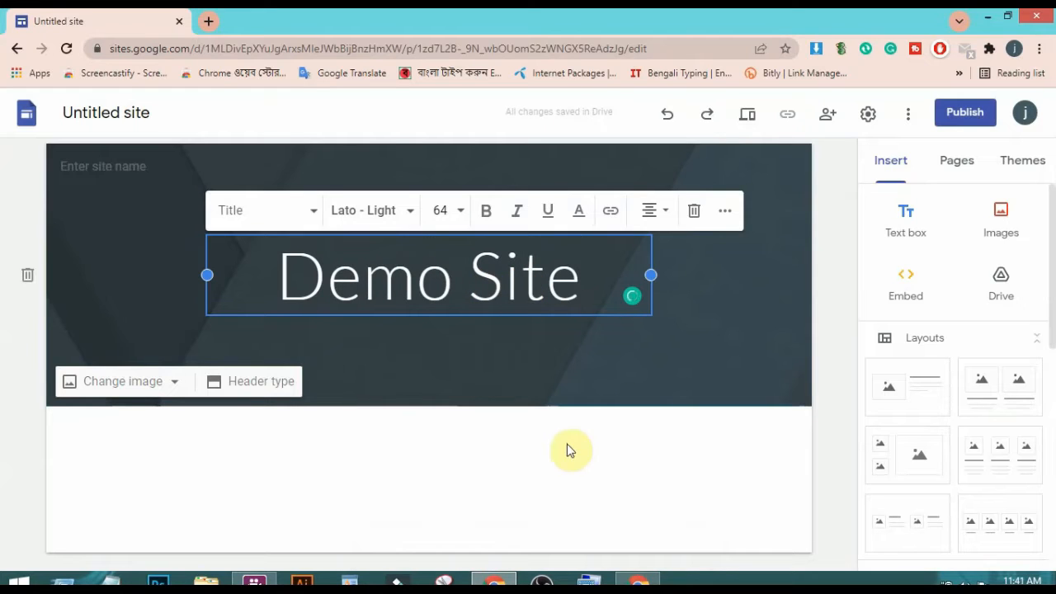
{"action": "left_click", "coordinate": [527, 450]}
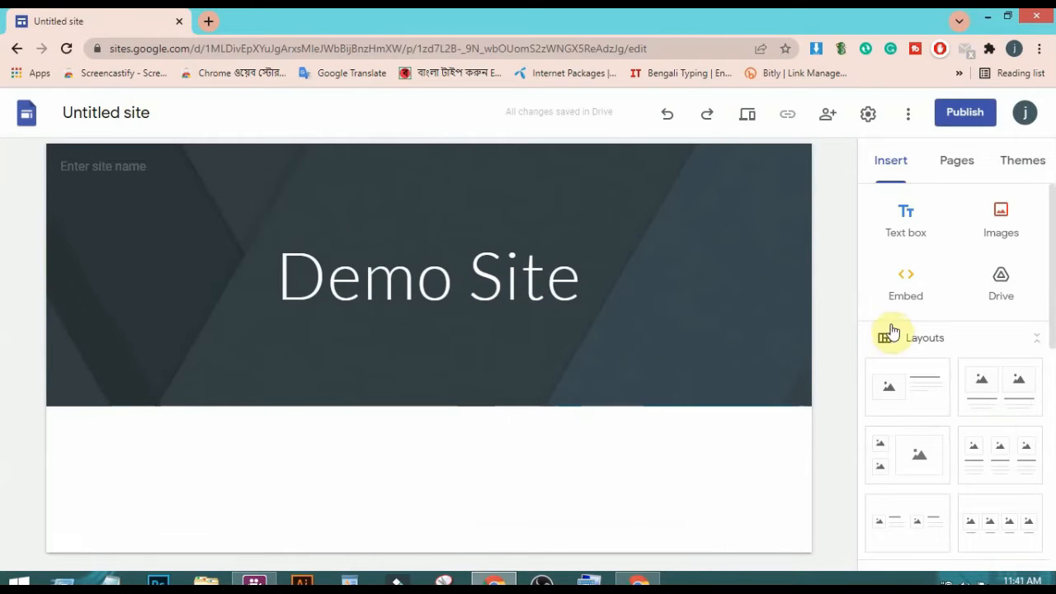
Step: Insert a text box below the header reading "Hi there," with "This is a demo site tutorial." on a second line
{"action": "scroll", "coordinate": [884, 330], "scroll_direction": "down", "scroll_amount": 2}
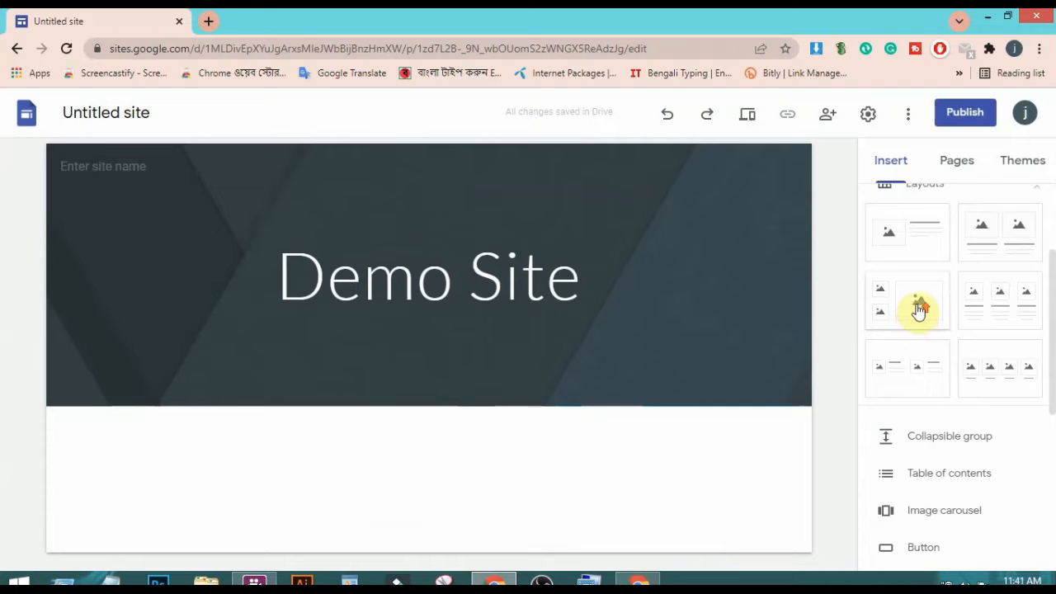
{"action": "scroll", "coordinate": [915, 306], "scroll_direction": "up", "scroll_amount": 1}
{"action": "scroll", "coordinate": [989, 219], "scroll_direction": "up", "scroll_amount": 1}
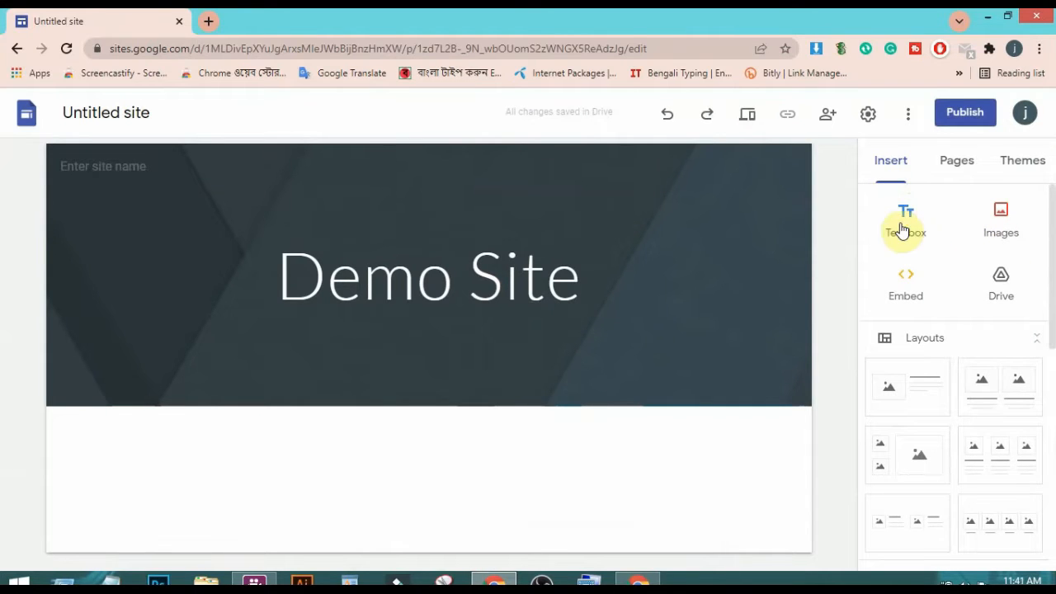
{"action": "left_click", "coordinate": [905, 225]}
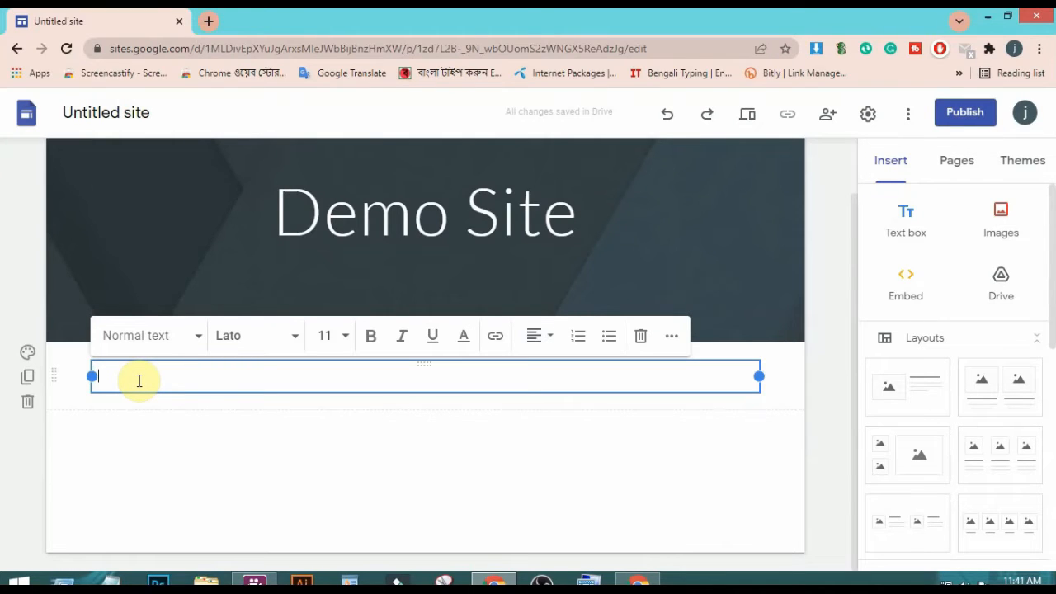
{"action": "type", "text": "Hi there"}
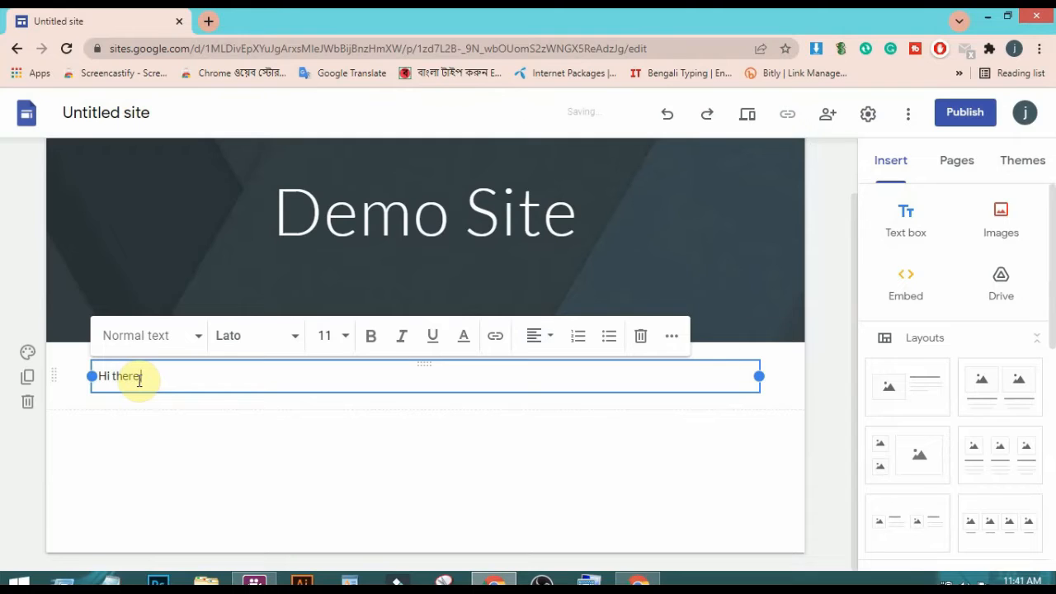
{"action": "key", "text": "Return"}
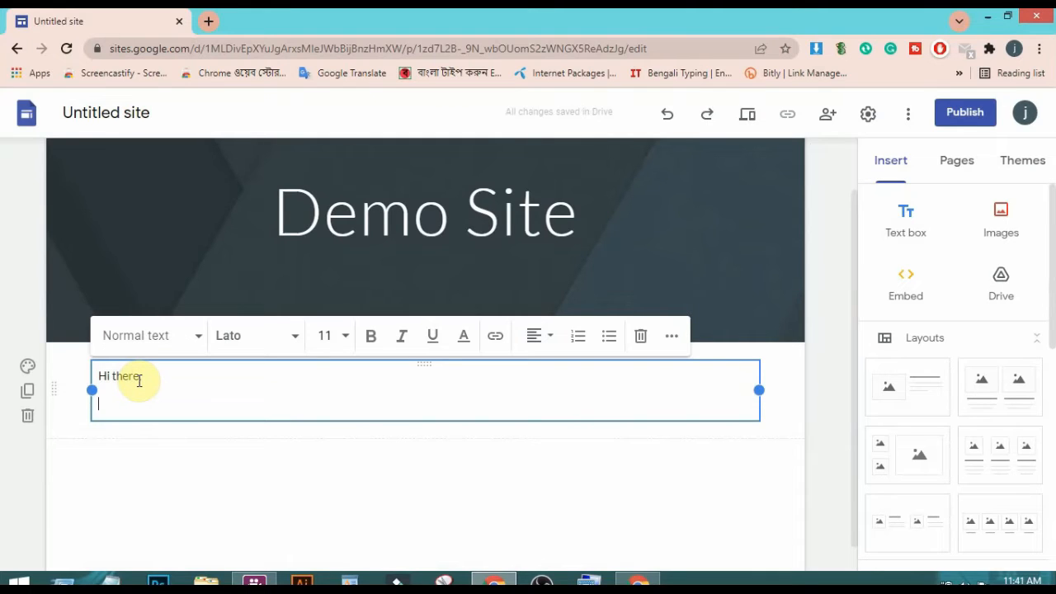
{"action": "type", "text": "Thi"}
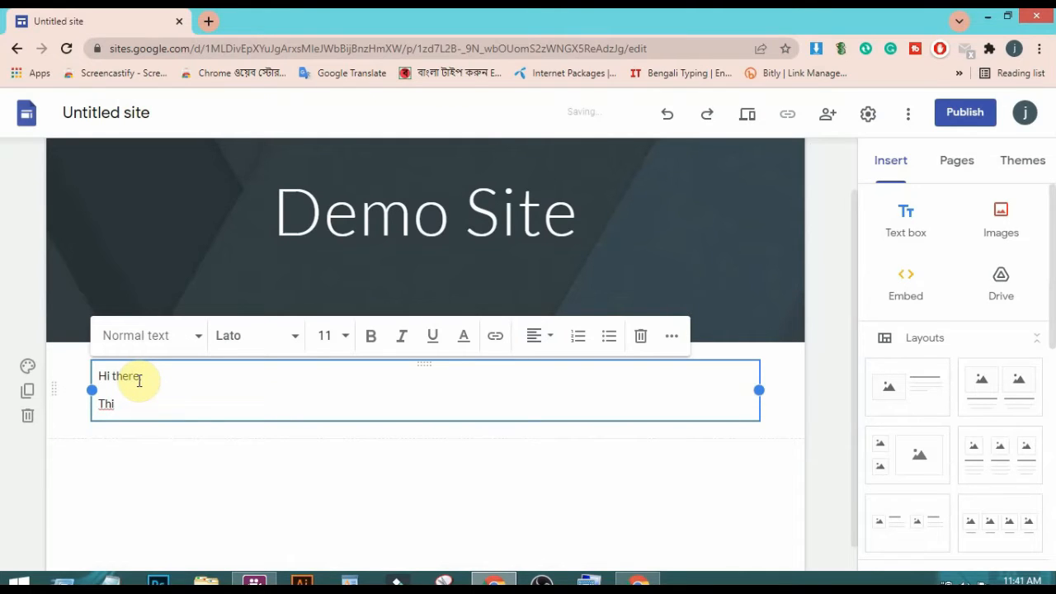
{"action": "type", "text": "s is a demo site t"}
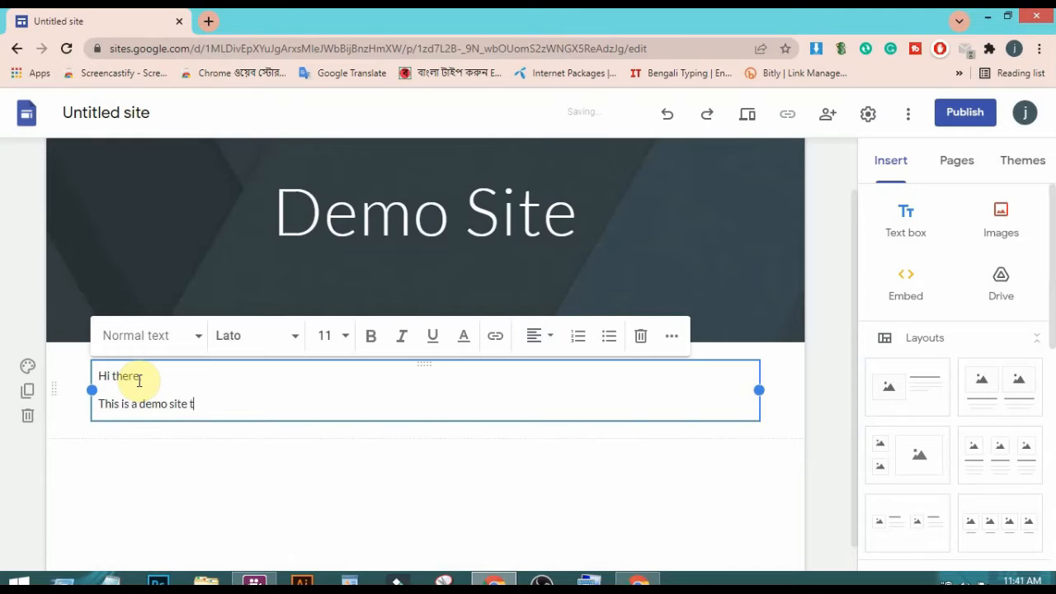
{"action": "type", "text": "utorial."}
{"action": "left_click", "coordinate": [141, 377]}
{"action": "type", "text": ","}
{"action": "left_click", "coordinate": [443, 499]}
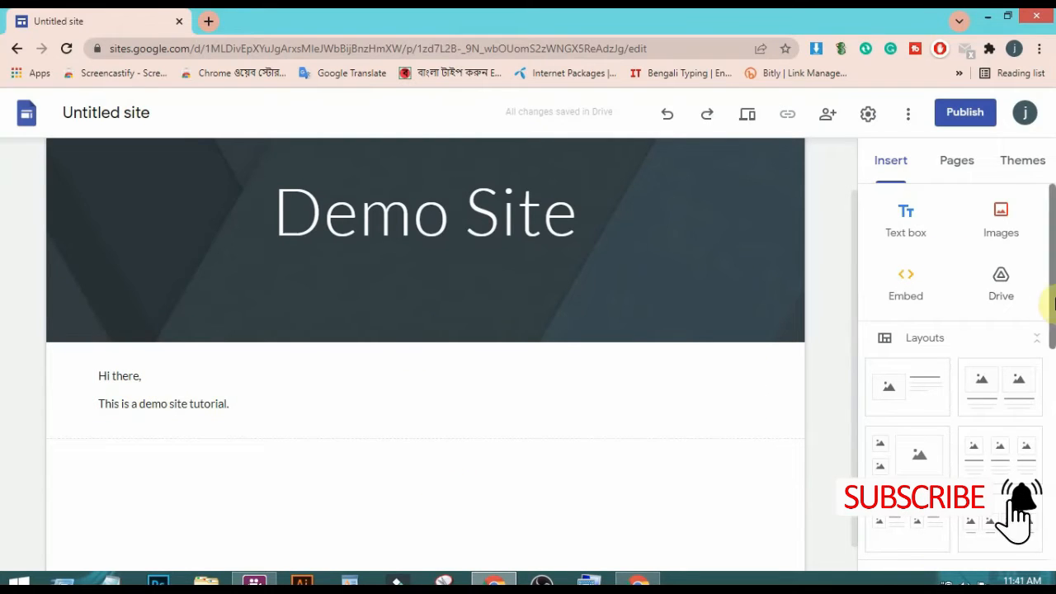
{"action": "scroll", "coordinate": [716, 515], "scroll_direction": "down", "scroll_amount": 1}
{"action": "scroll", "coordinate": [943, 436], "scroll_direction": "down", "scroll_amount": 5}
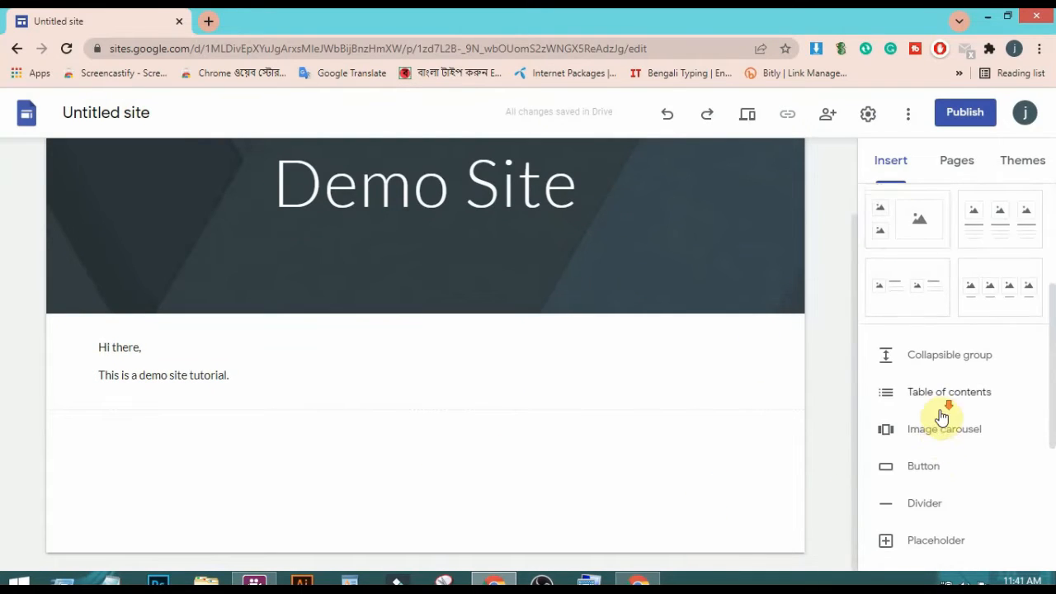
{"action": "scroll", "coordinate": [943, 417], "scroll_direction": "up", "scroll_amount": 2}
{"action": "scroll", "coordinate": [942, 418], "scroll_direction": "up", "scroll_amount": 3}
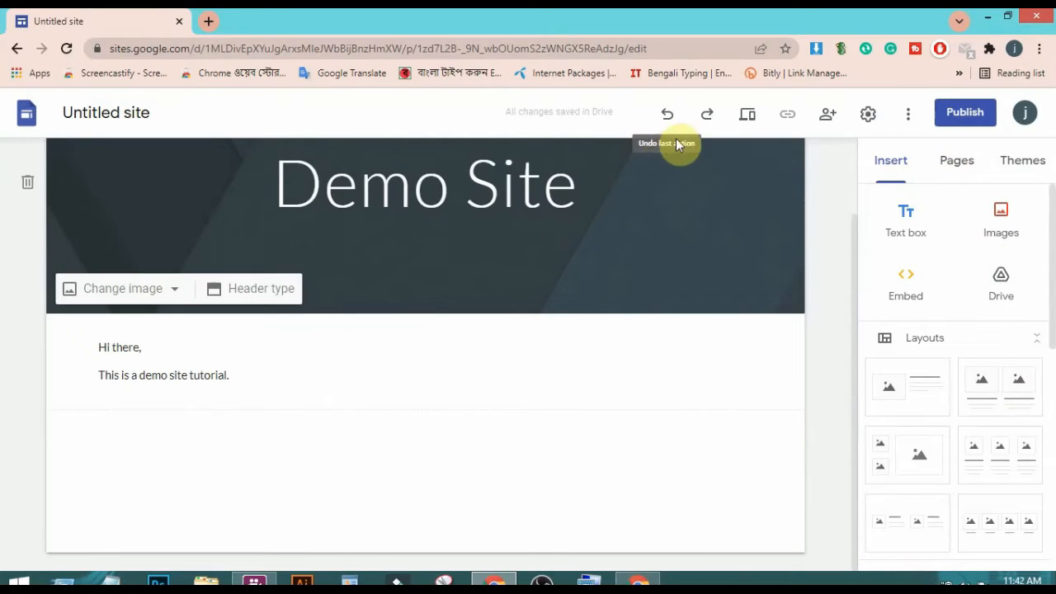
Step: Duplicate the Home page and name the copy "About site"
{"action": "left_click", "coordinate": [955, 165]}
{"action": "mouse_move", "coordinate": [910, 241]}
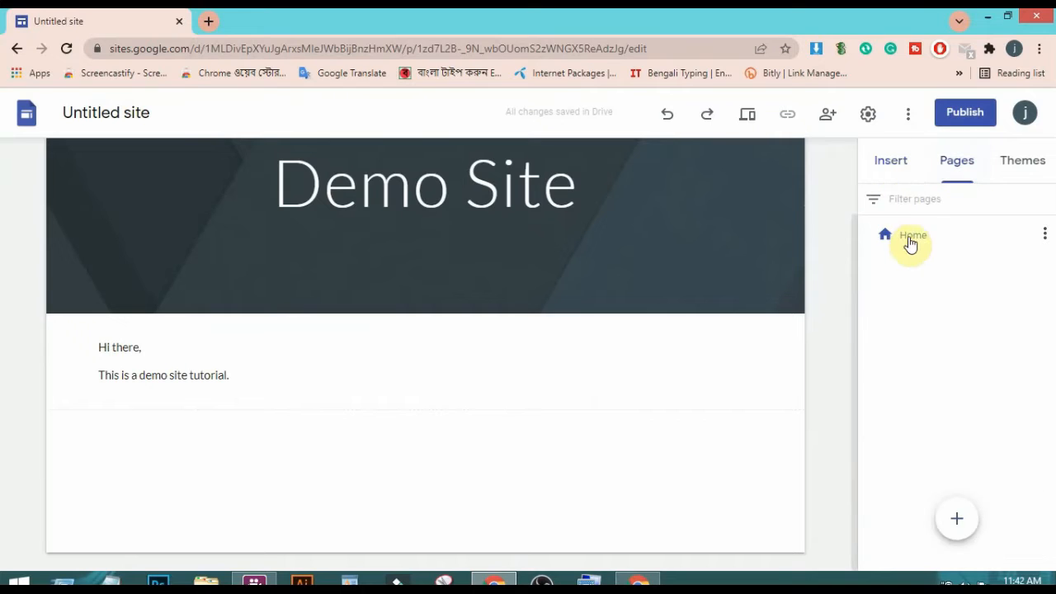
{"action": "left_click", "coordinate": [1044, 236]}
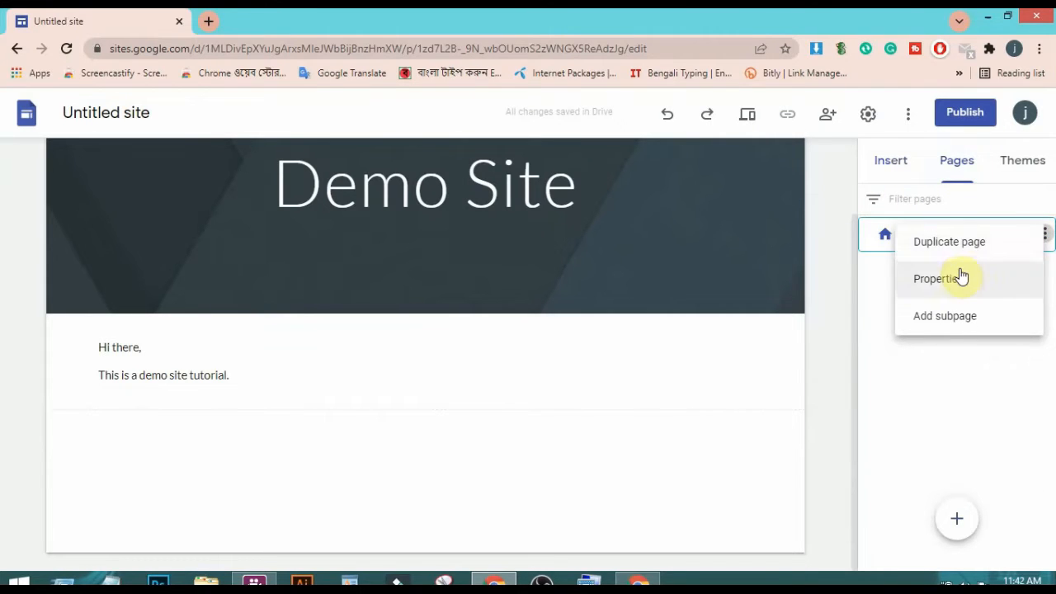
{"action": "left_click", "coordinate": [955, 245]}
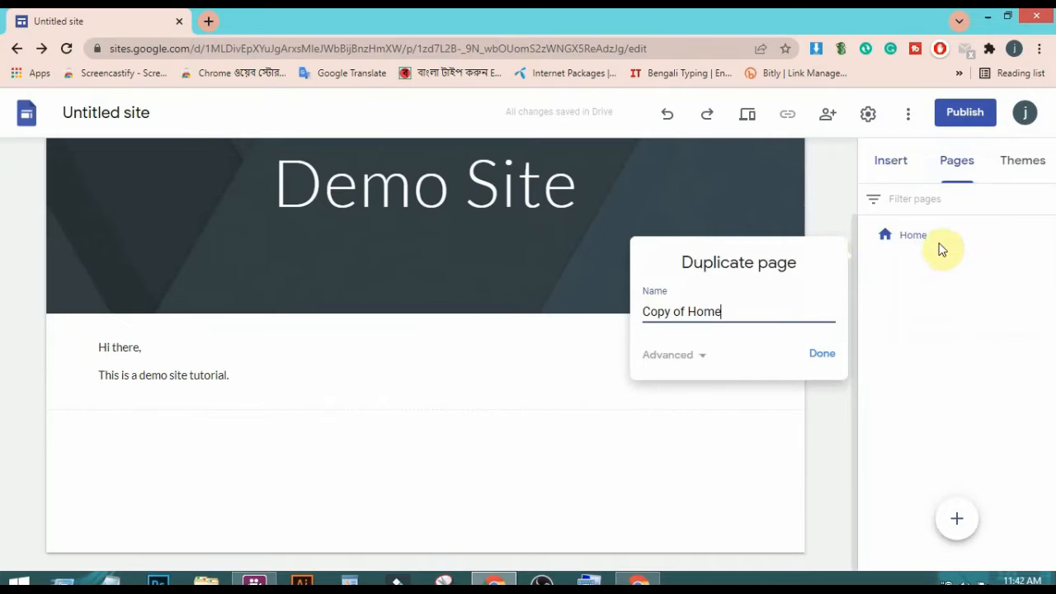
{"action": "left_click_drag", "start_coordinate": [687, 312], "coordinate": [632, 323]}
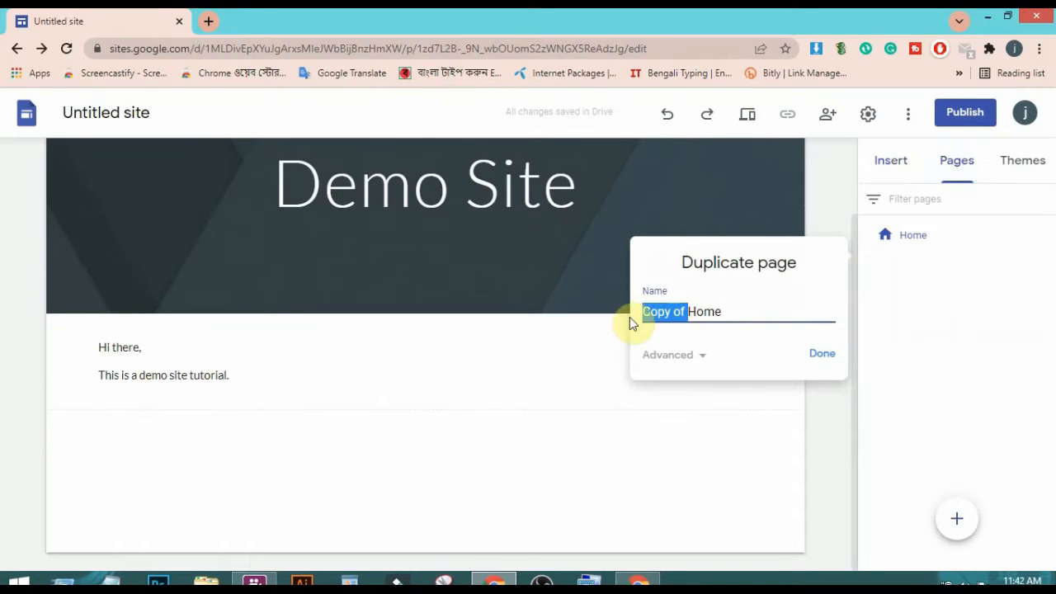
{"action": "left_click_drag", "start_coordinate": [727, 312], "coordinate": [627, 312]}
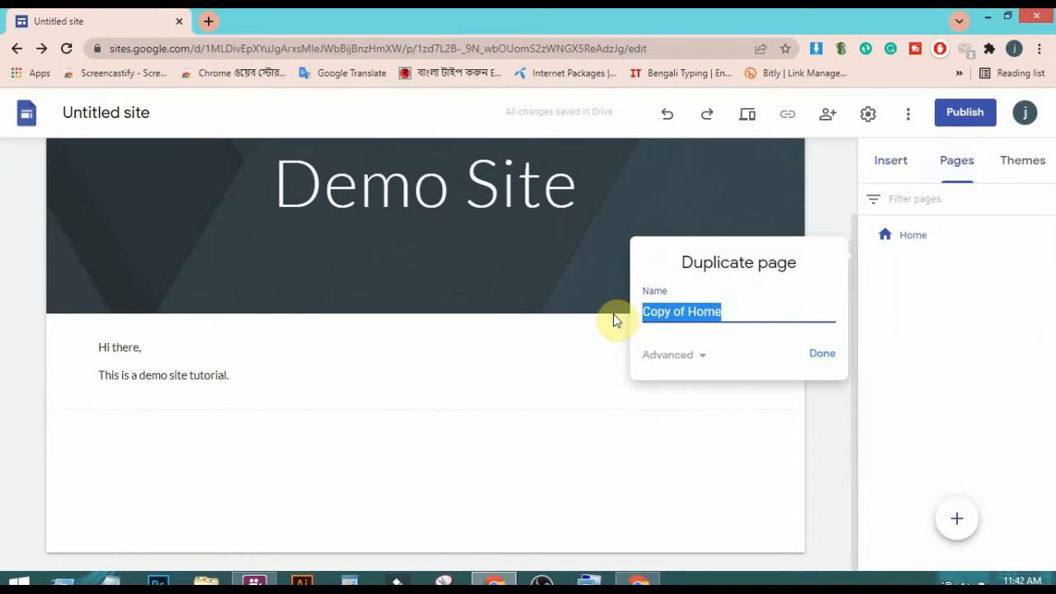
{"action": "key", "text": "BackSpace"}
{"action": "type", "text": "About"}
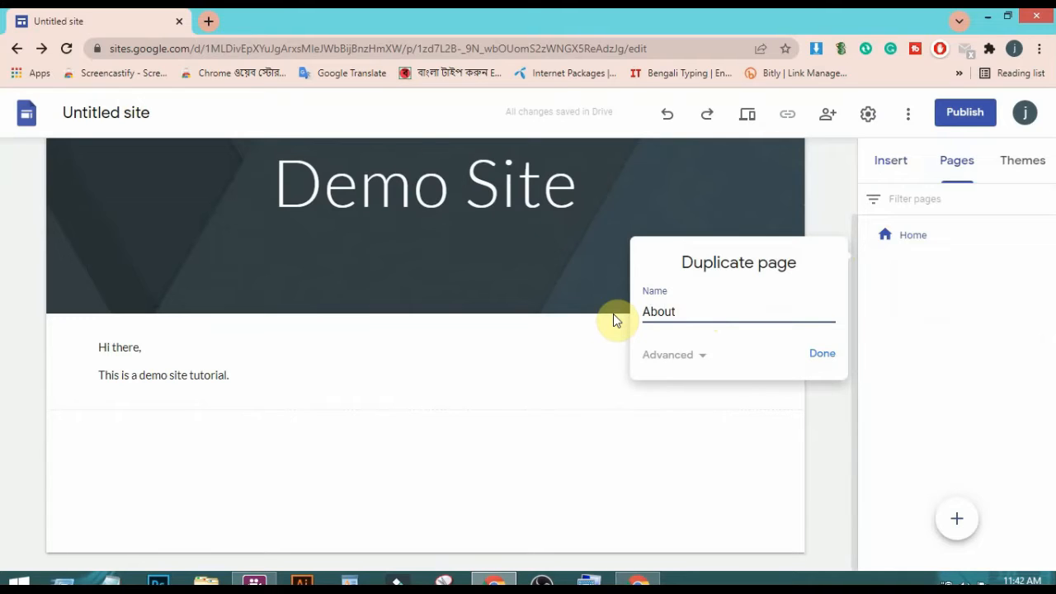
{"action": "type", "text": " site"}
{"action": "left_click", "coordinate": [820, 355]}
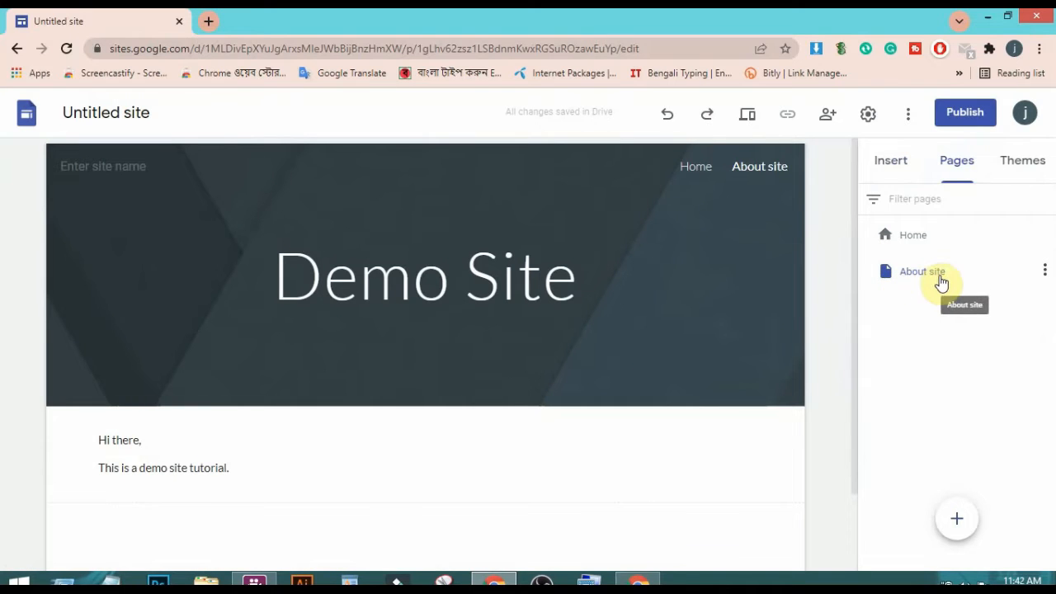
Step: Duplicate the About site page as "Gallery", and move About site below Gallery in the page order
{"action": "left_click", "coordinate": [1044, 270]}
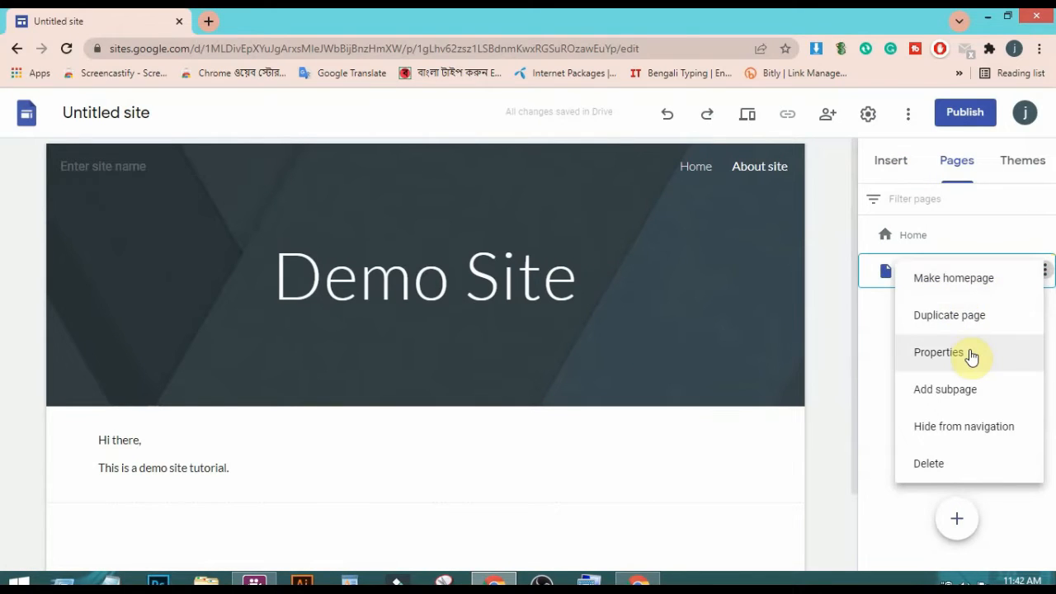
{"action": "left_click", "coordinate": [969, 322]}
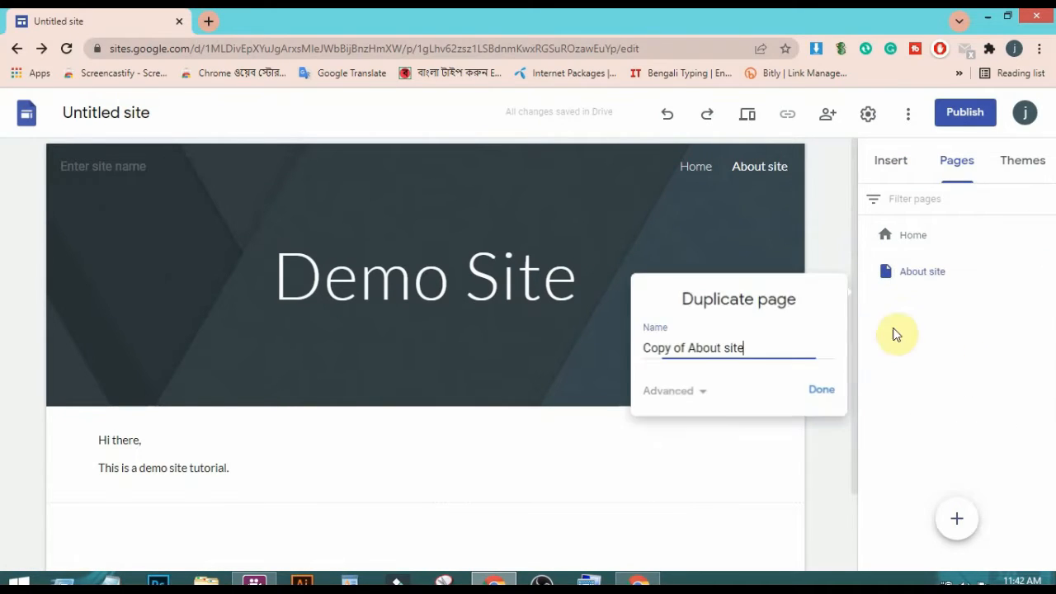
{"action": "left_click_drag", "start_coordinate": [747, 348], "coordinate": [619, 365]}
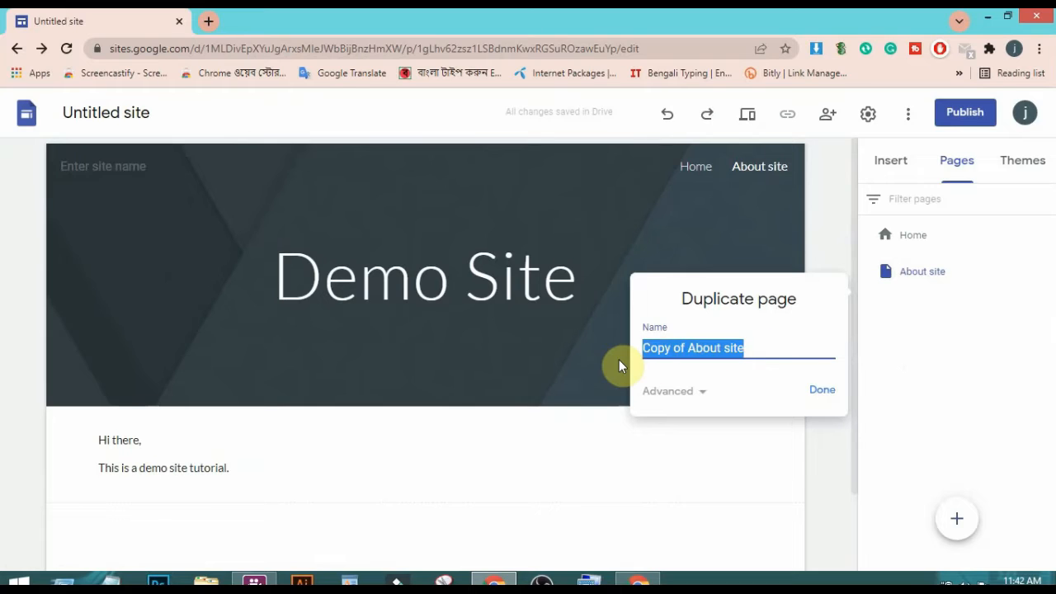
{"action": "key", "text": "BackSpace"}
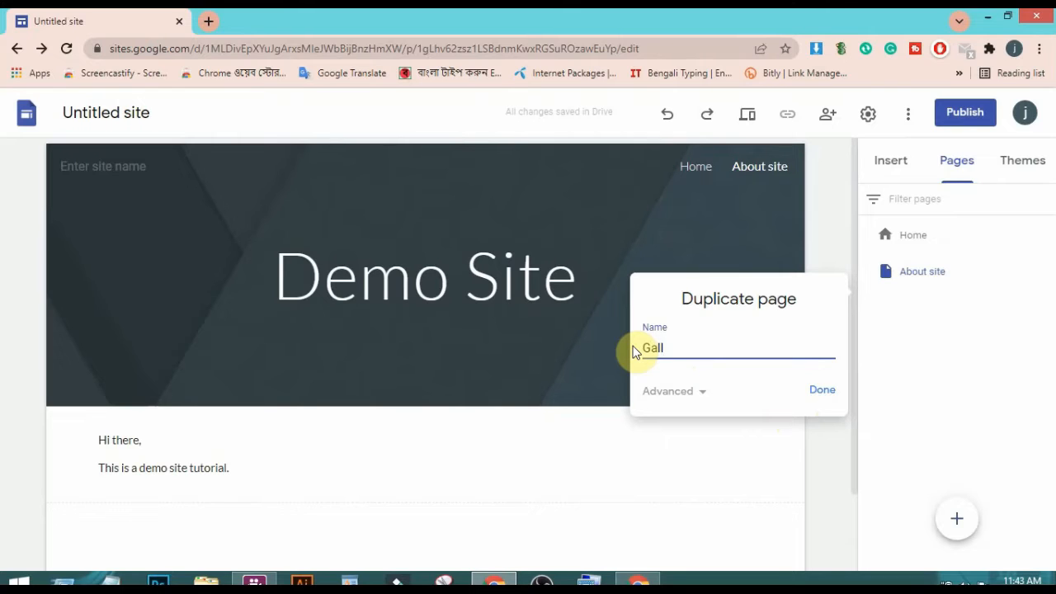
{"action": "left_click", "coordinate": [823, 389]}
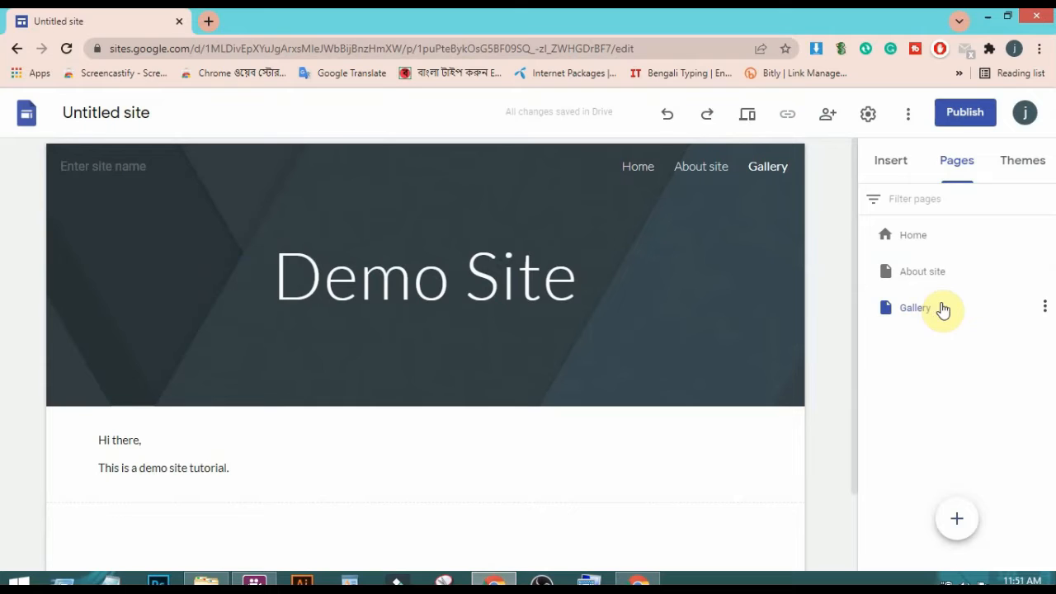
{"action": "left_click_drag", "start_coordinate": [938, 273], "coordinate": [938, 336]}
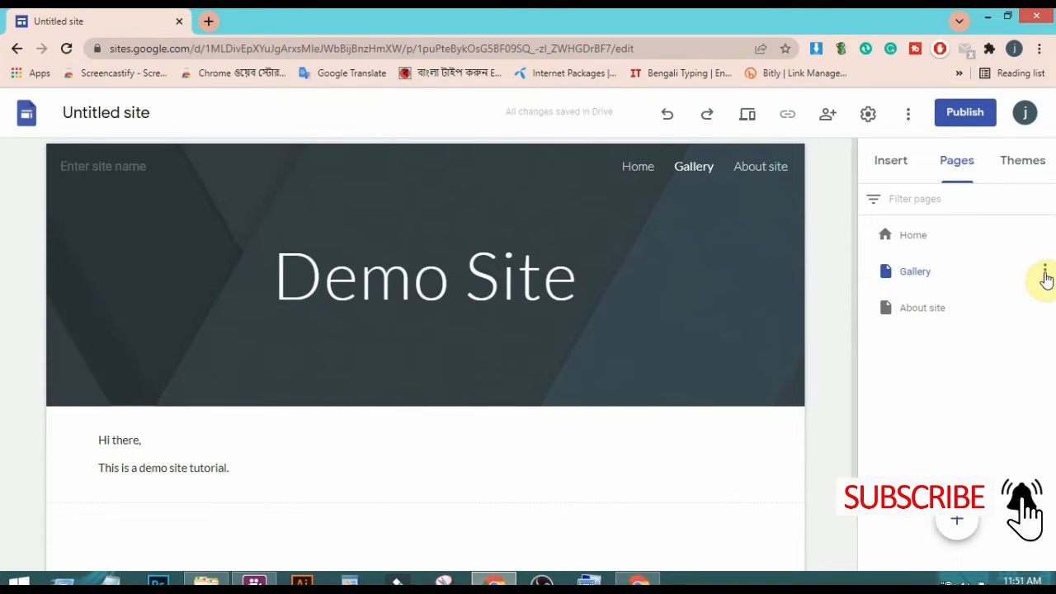
Step: Add a subpage named "Natural" under the Gallery page
{"action": "left_click", "coordinate": [1045, 272]}
{"action": "left_click", "coordinate": [1045, 274]}
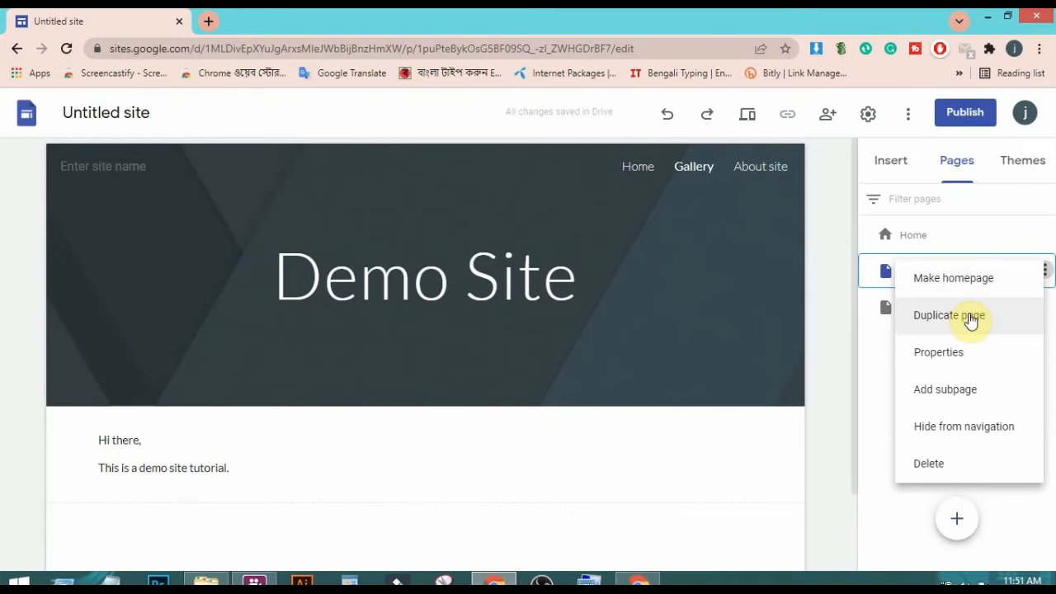
{"action": "left_click", "coordinate": [957, 402]}
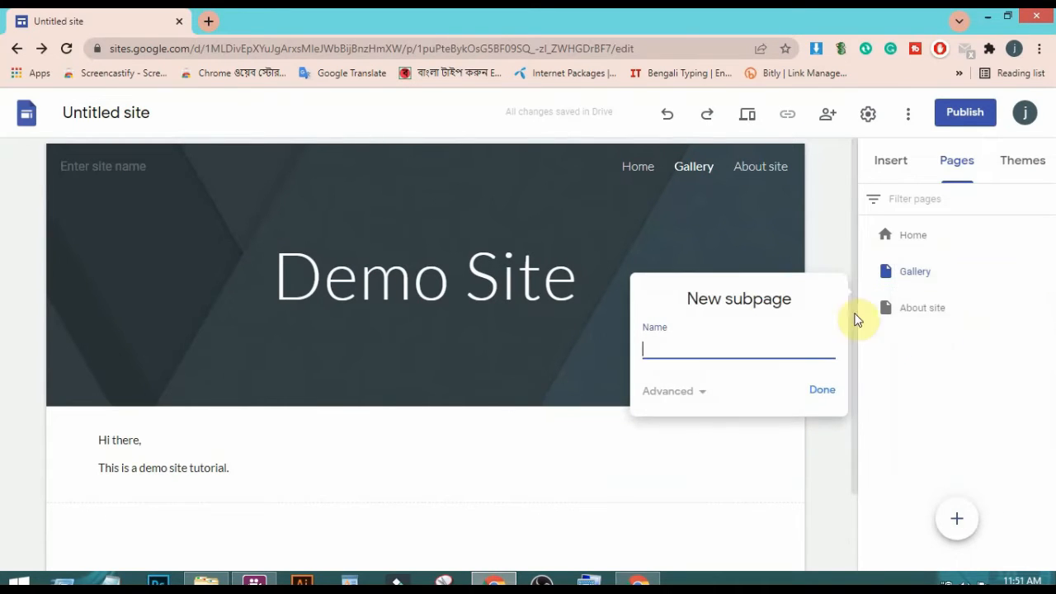
{"action": "left_click", "coordinate": [728, 348]}
{"action": "left_click", "coordinate": [820, 391]}
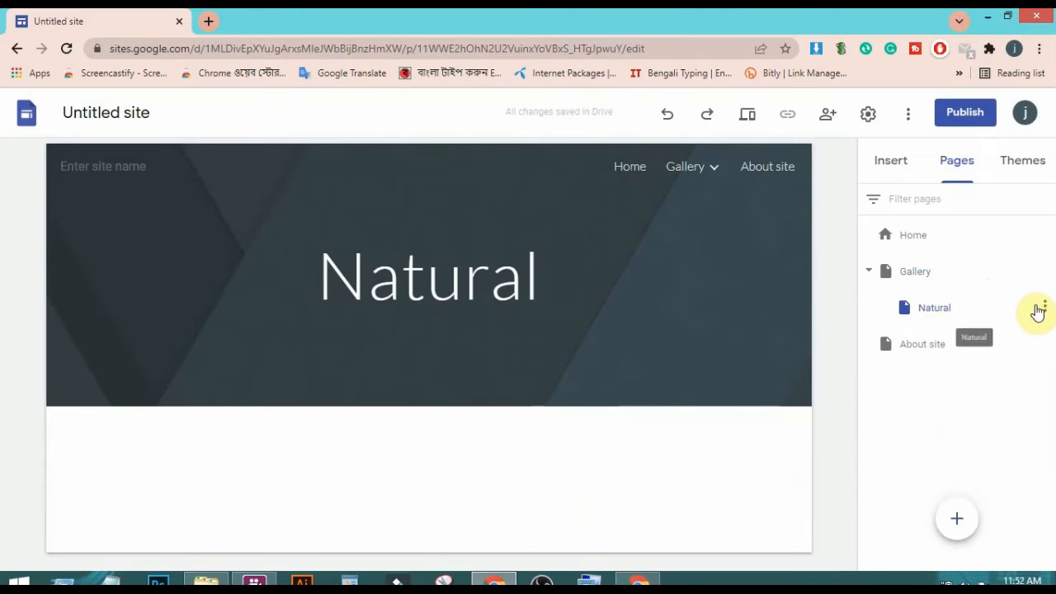
Step: Add a second subpage named "City" under the Gallery page
{"action": "left_click", "coordinate": [1046, 271]}
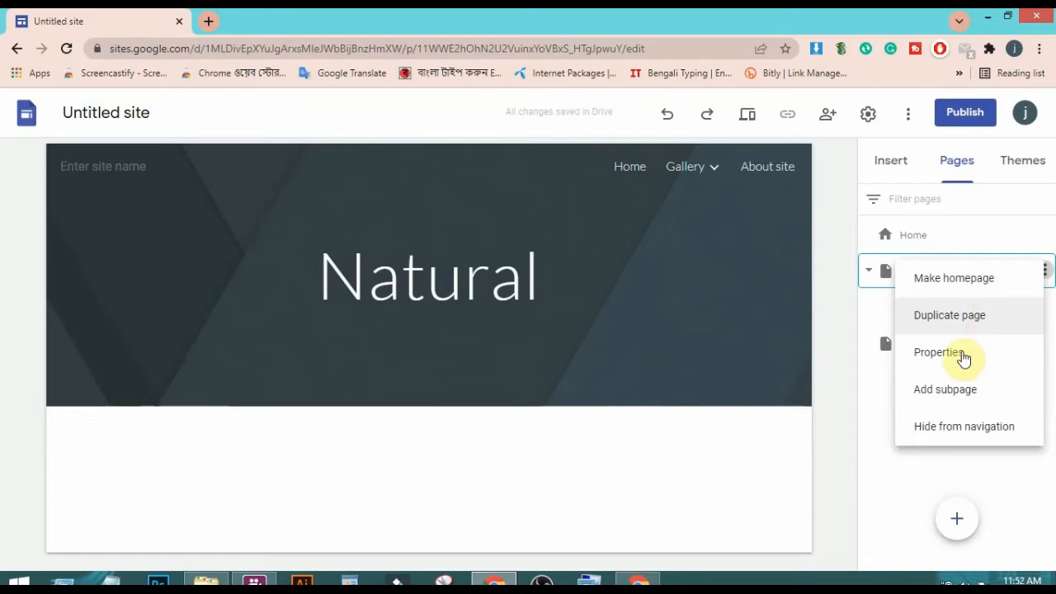
{"action": "left_click", "coordinate": [959, 396]}
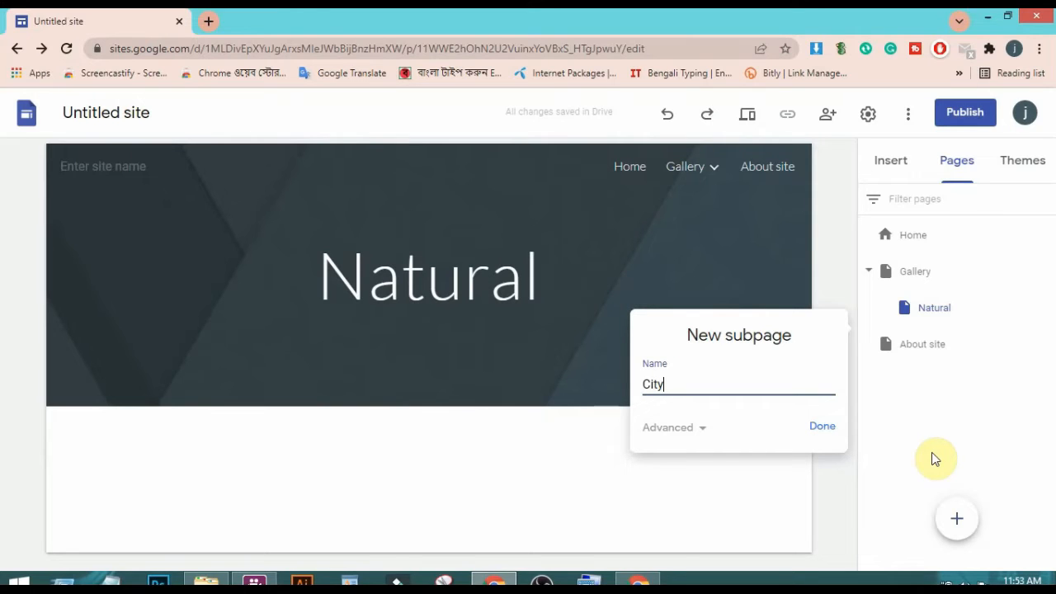
{"action": "left_click", "coordinate": [822, 427]}
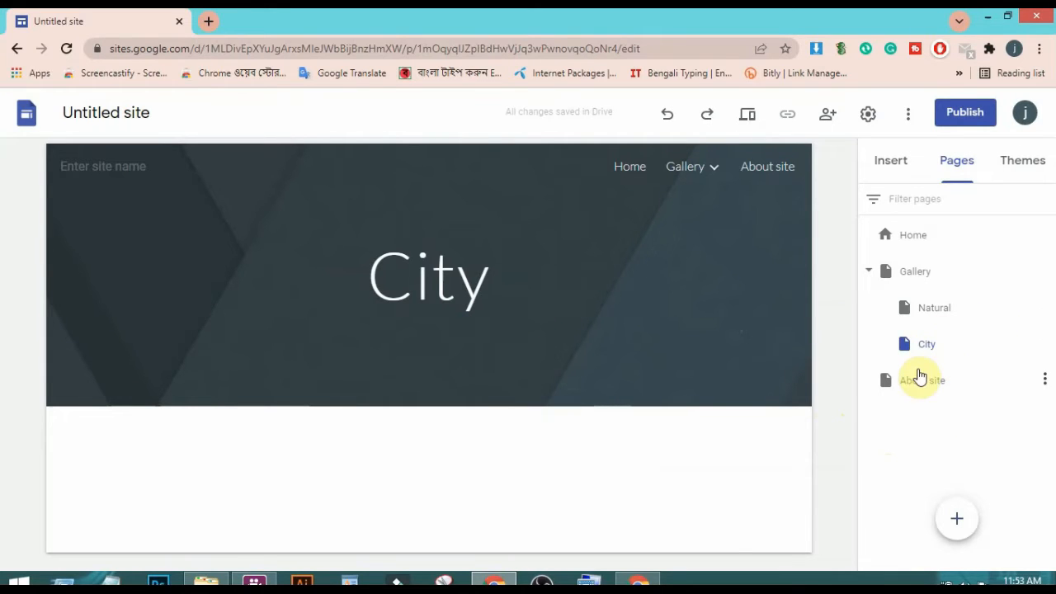
Step: Open the Natural page, recolour the site's Simple theme purple and set its font style to Classic
{"action": "left_click", "coordinate": [957, 310]}
{"action": "left_click", "coordinate": [1026, 163]}
{"action": "scroll", "coordinate": [1008, 376], "scroll_direction": "down", "scroll_amount": 2}
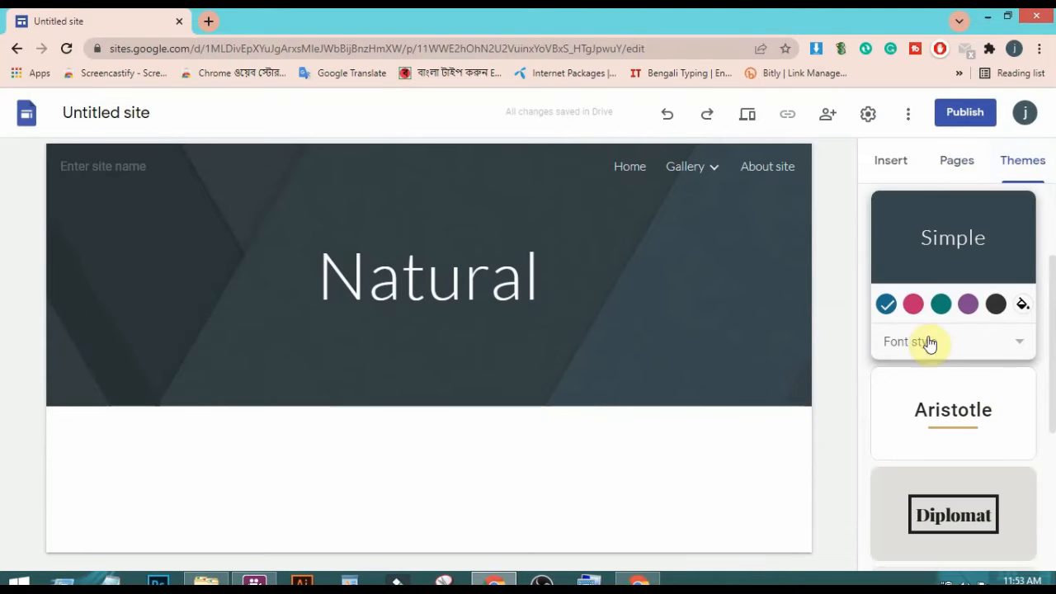
{"action": "left_click", "coordinate": [914, 306]}
{"action": "left_click", "coordinate": [968, 307]}
{"action": "left_click", "coordinate": [1018, 345]}
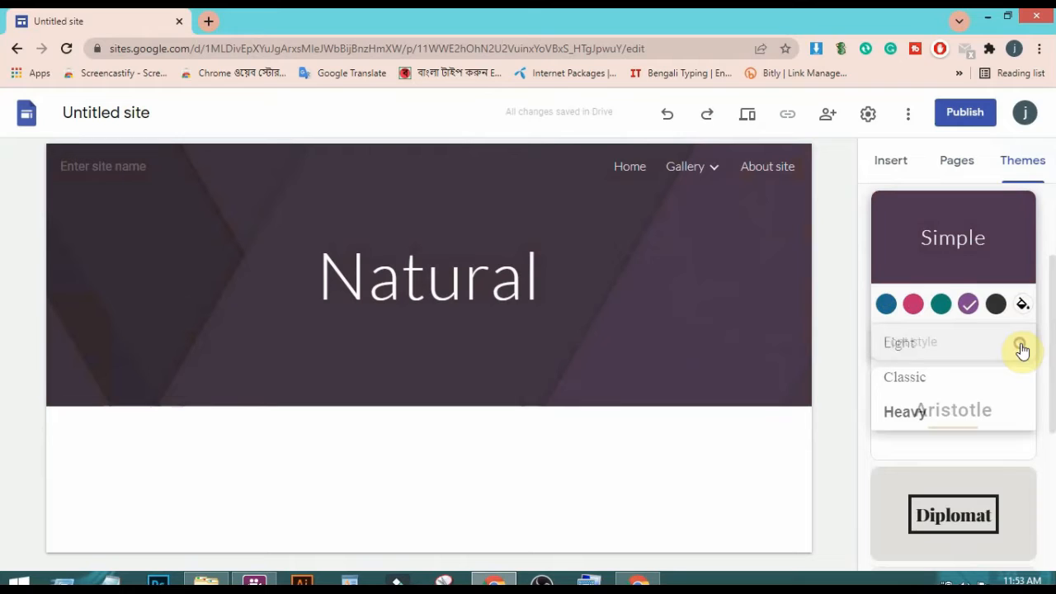
{"action": "left_click", "coordinate": [962, 385]}
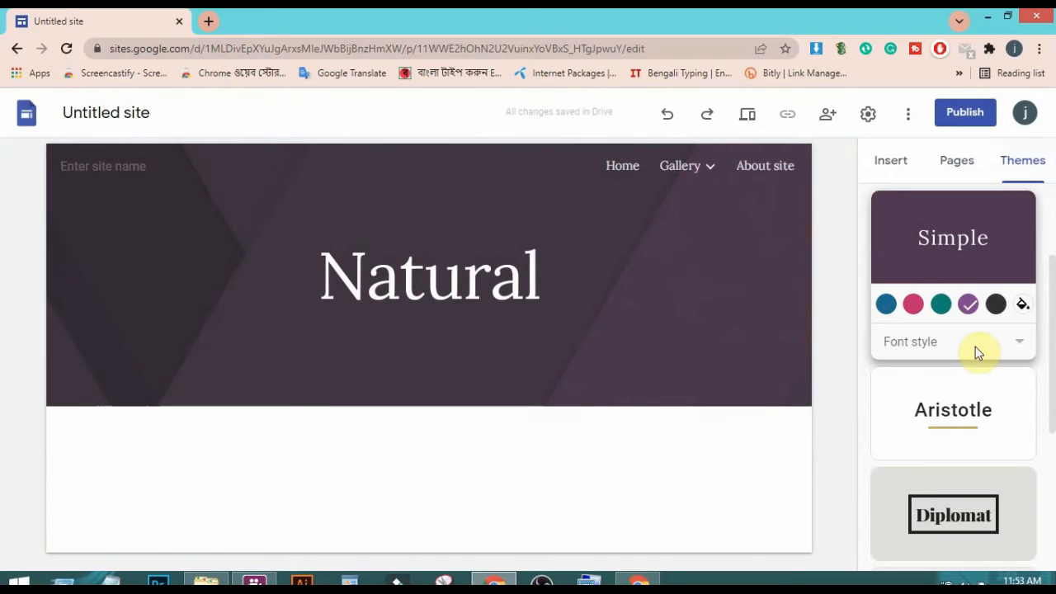
Step: Apply the Level theme to the site, try its pink and grey accent colours, and settle on blue
{"action": "scroll", "coordinate": [1008, 361], "scroll_direction": "down", "scroll_amount": 4}
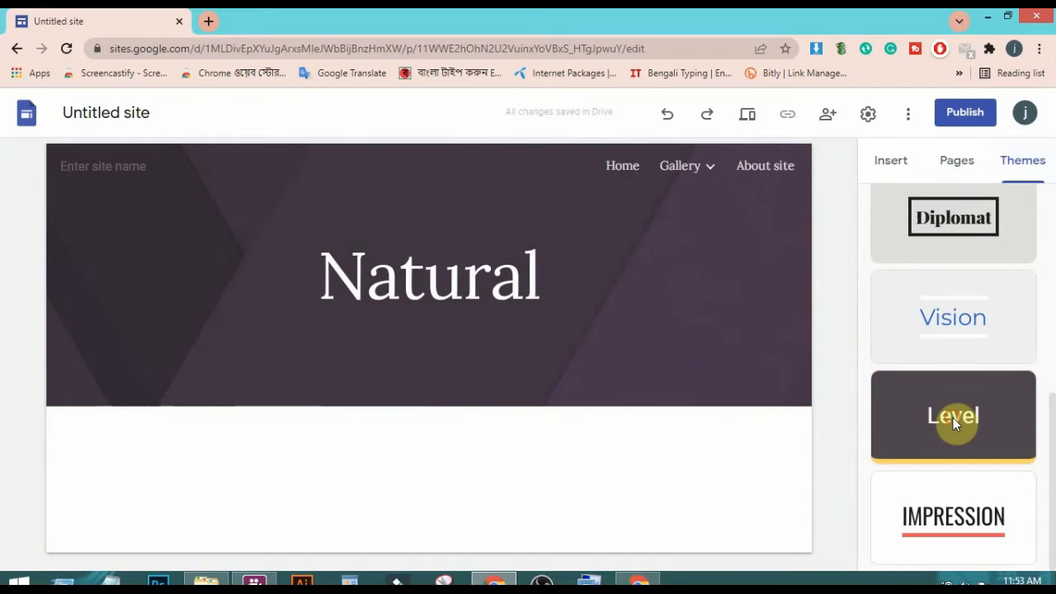
{"action": "left_click", "coordinate": [953, 417]}
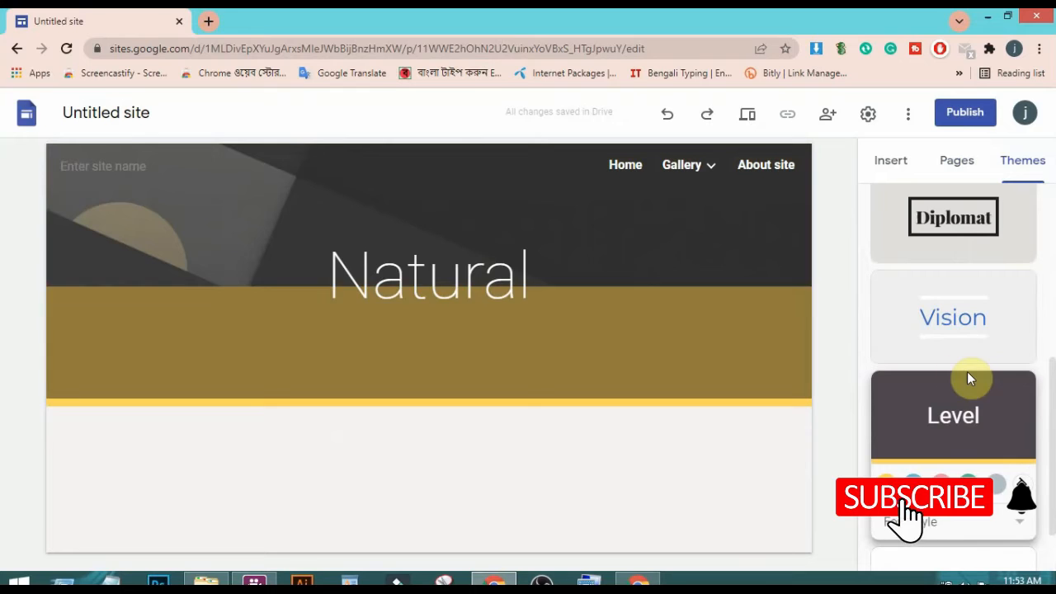
{"action": "scroll", "coordinate": [943, 372], "scroll_direction": "down", "scroll_amount": 5}
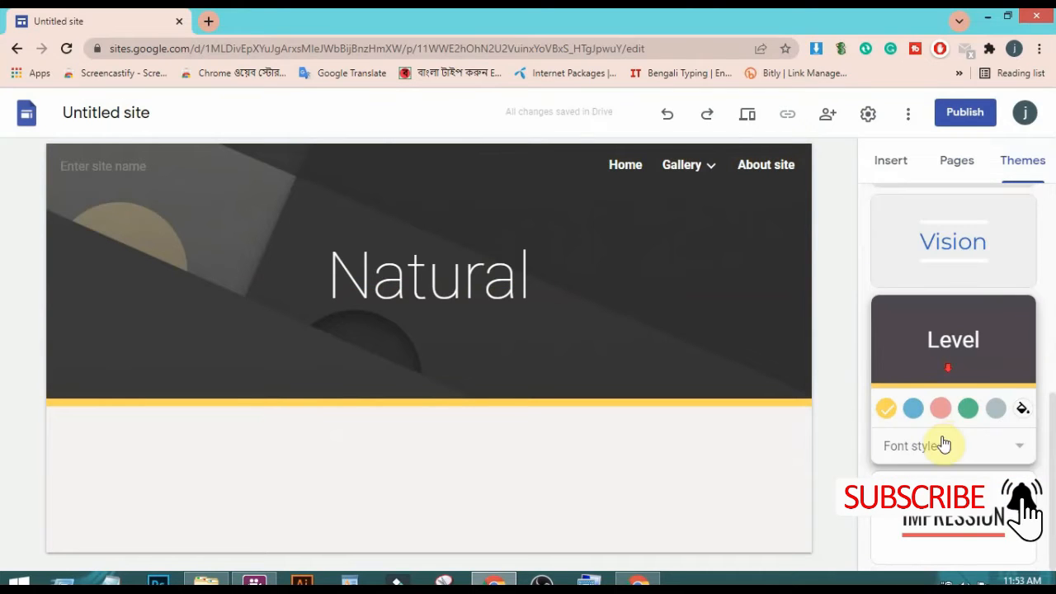
{"action": "left_click", "coordinate": [941, 408]}
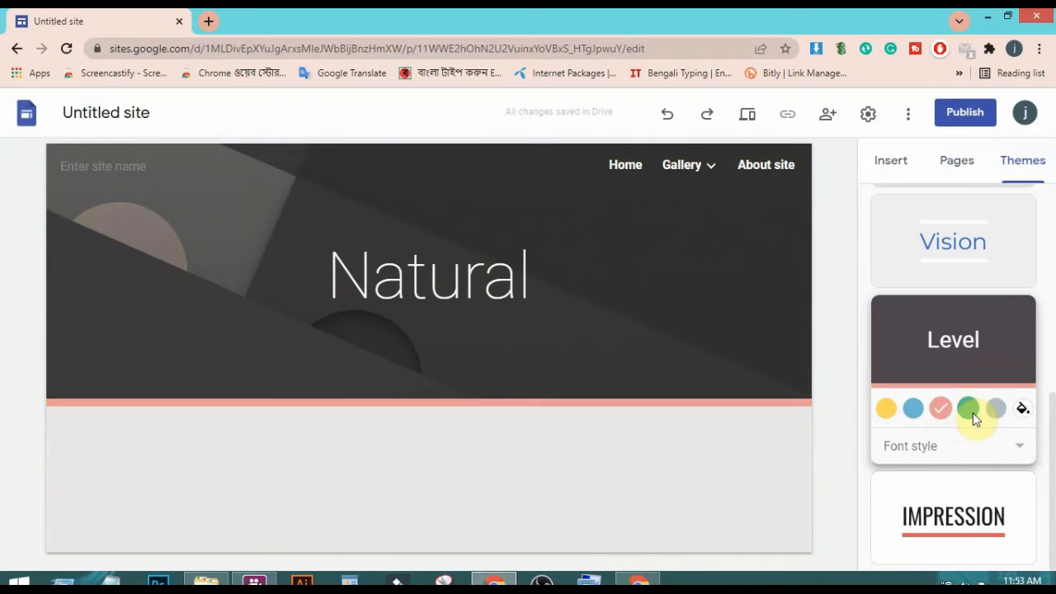
{"action": "left_click", "coordinate": [995, 410]}
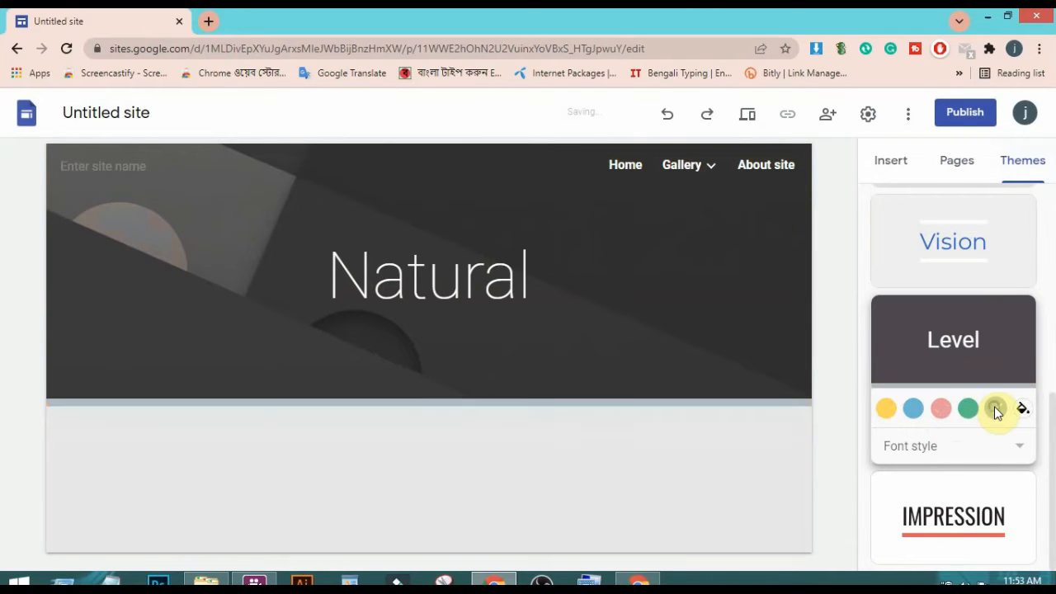
{"action": "left_click", "coordinate": [916, 410]}
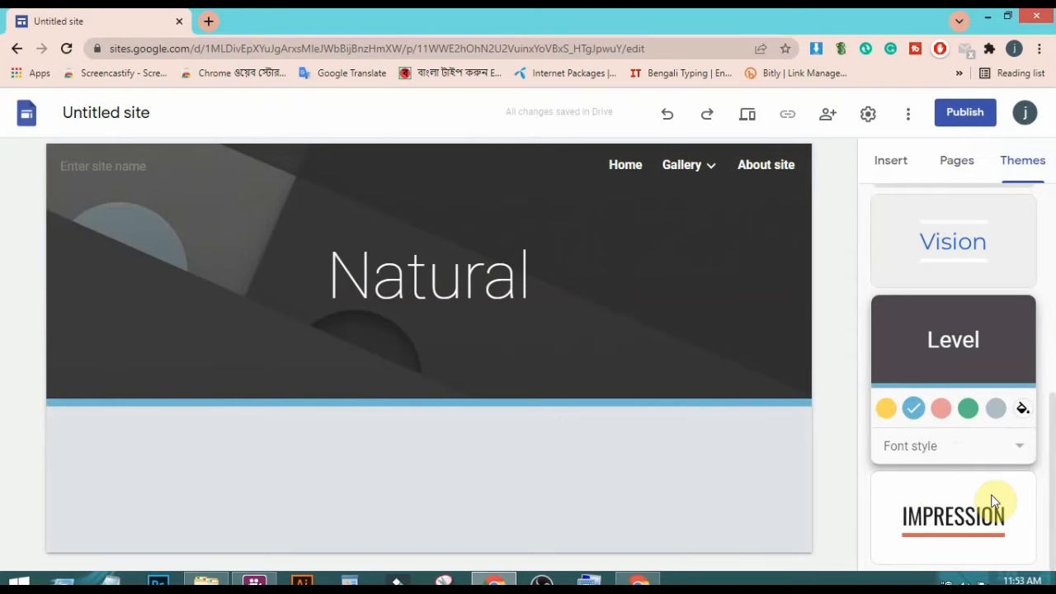
Step: Try the Impression theme on the site, and switch back to the Level theme
{"action": "left_click", "coordinate": [974, 520]}
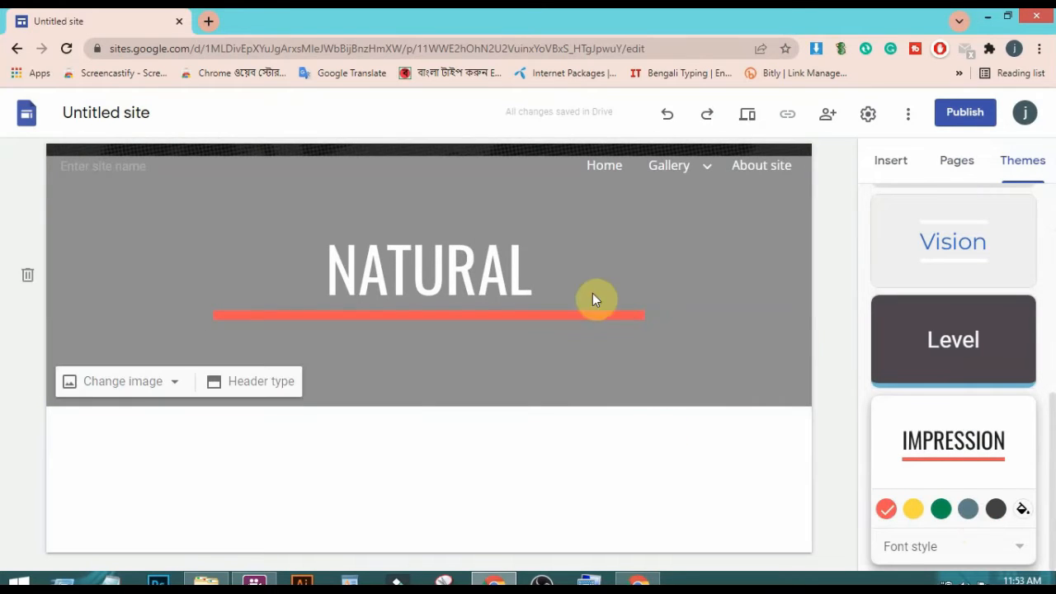
{"action": "left_click", "coordinate": [957, 344]}
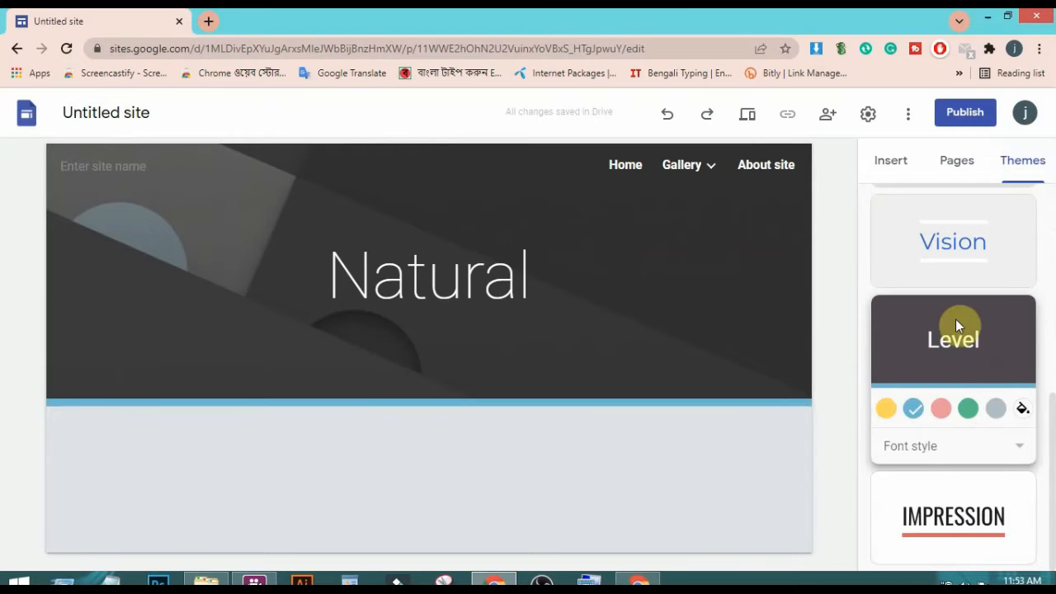
{"action": "scroll", "coordinate": [956, 326], "scroll_direction": "up", "scroll_amount": 5}
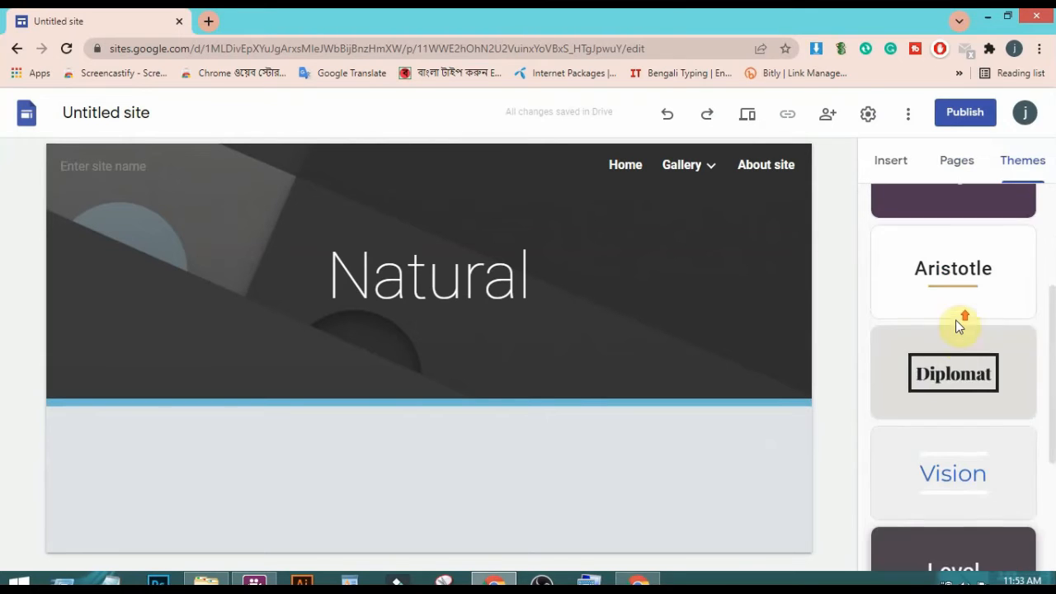
Step: Add a new menu section named "Demo Site 1" under the Gallery page
{"action": "left_click", "coordinate": [956, 165]}
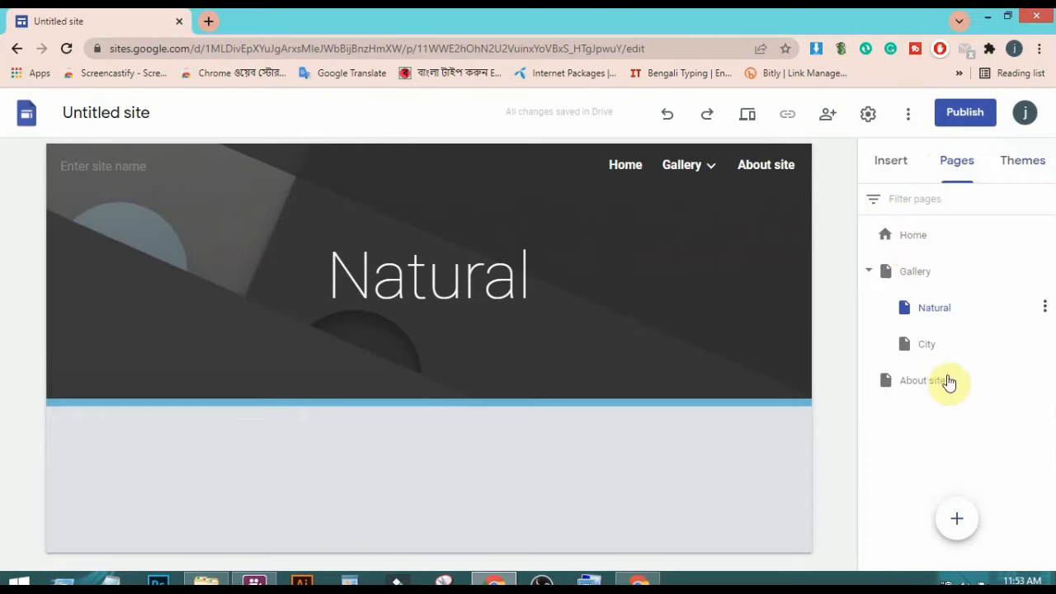
{"action": "mouse_move", "coordinate": [966, 534]}
{"action": "left_click", "coordinate": [957, 446]}
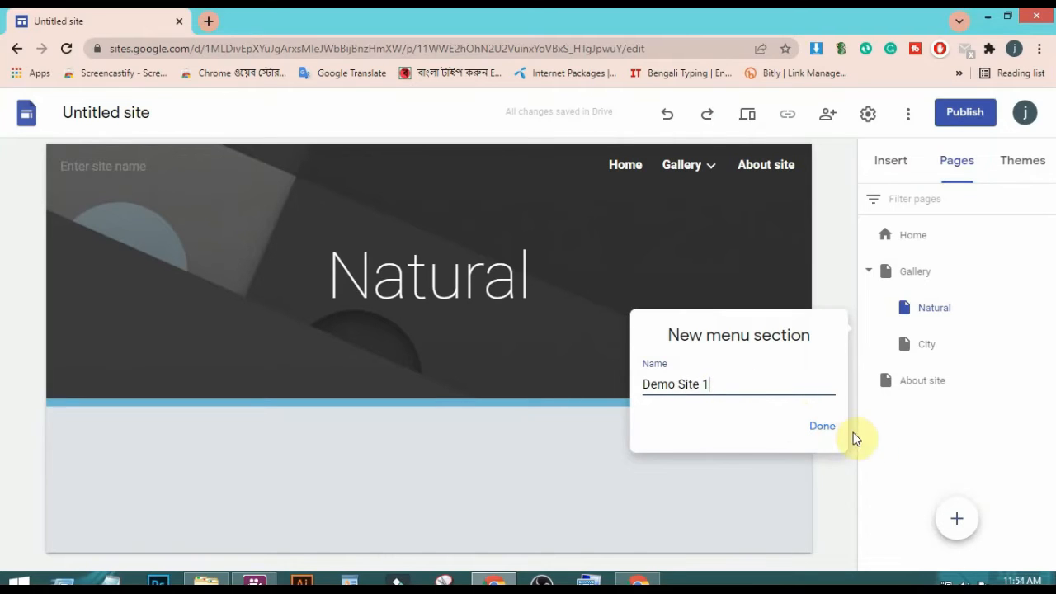
{"action": "left_click", "coordinate": [823, 427]}
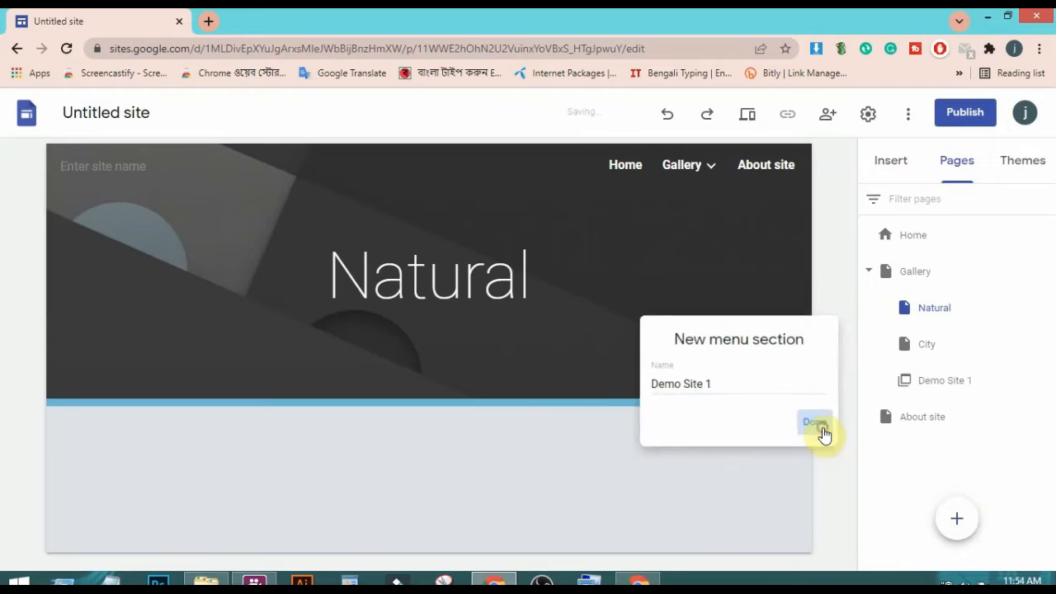
{"action": "left_click", "coordinate": [935, 385]}
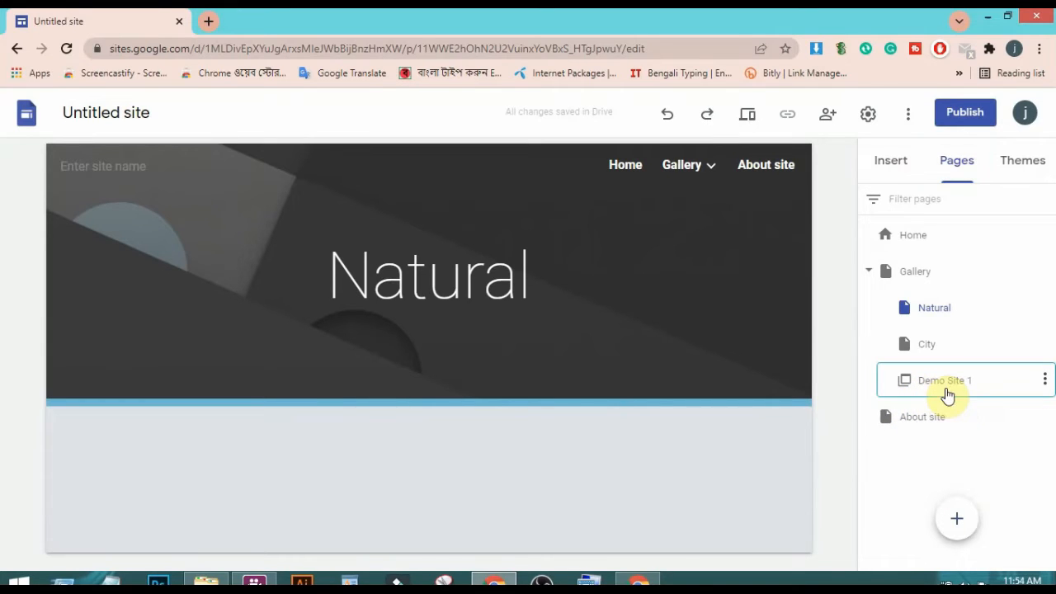
Step: Open the Home page and replace its header image by uploading IMG_6256 from the Downloads folder
{"action": "left_click", "coordinate": [913, 235]}
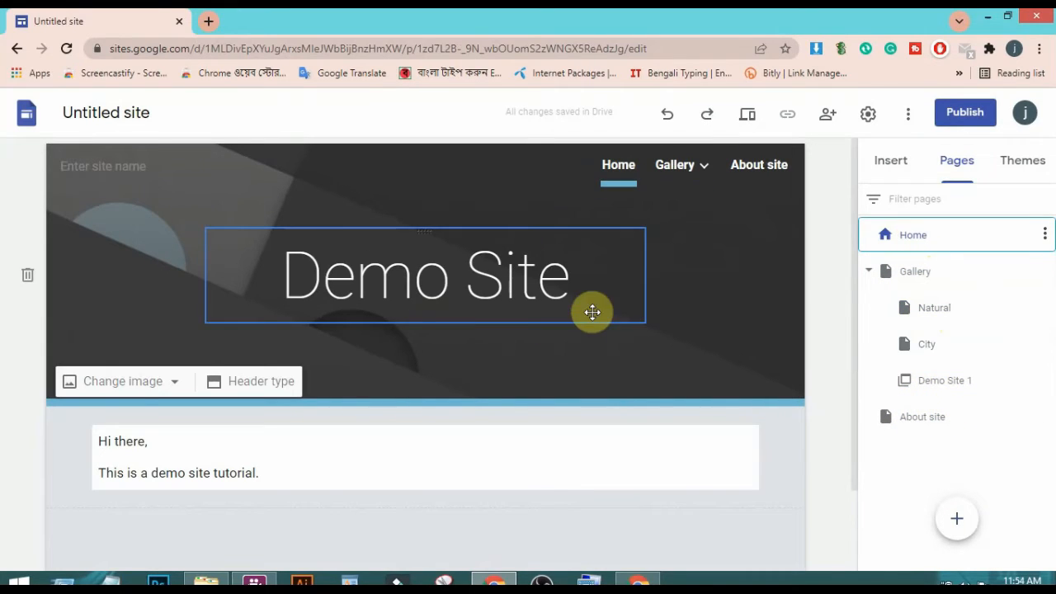
{"action": "left_click", "coordinate": [112, 382]}
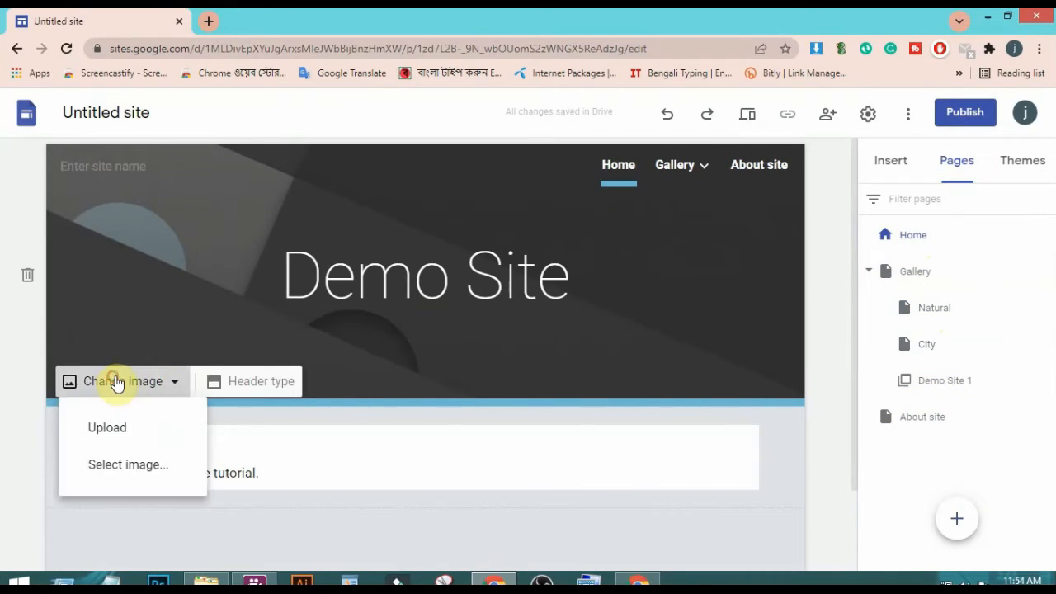
{"action": "left_click", "coordinate": [123, 438]}
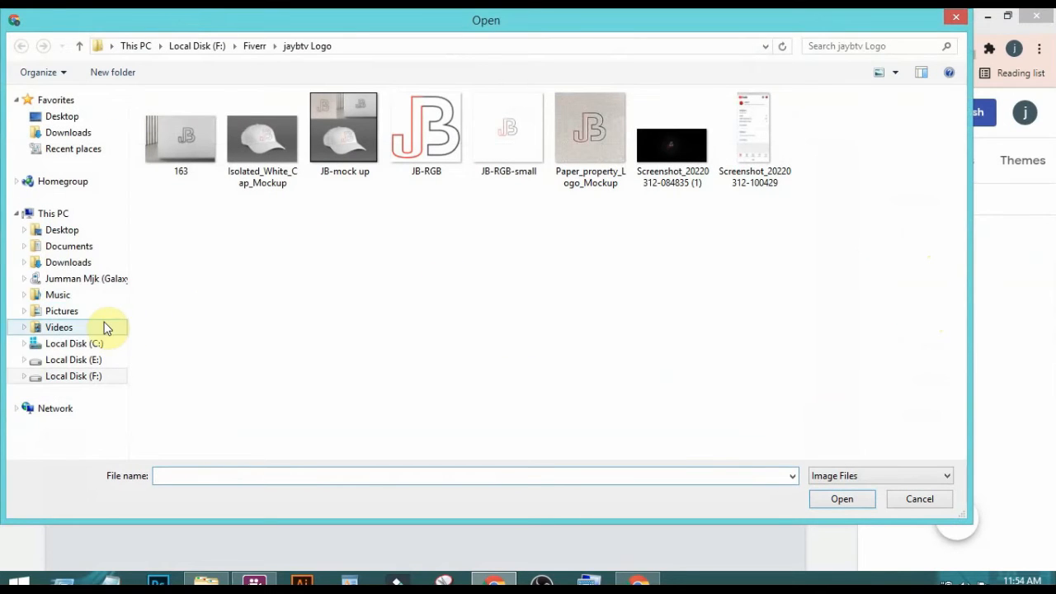
{"action": "left_click", "coordinate": [77, 268]}
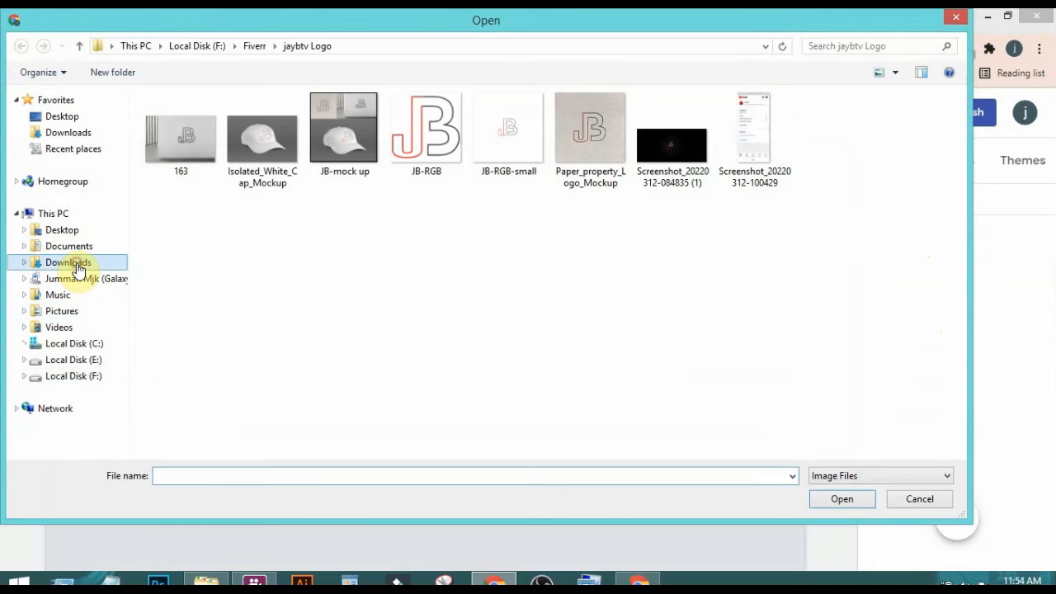
{"action": "scroll", "coordinate": [958, 185], "scroll_direction": "down", "scroll_amount": 5}
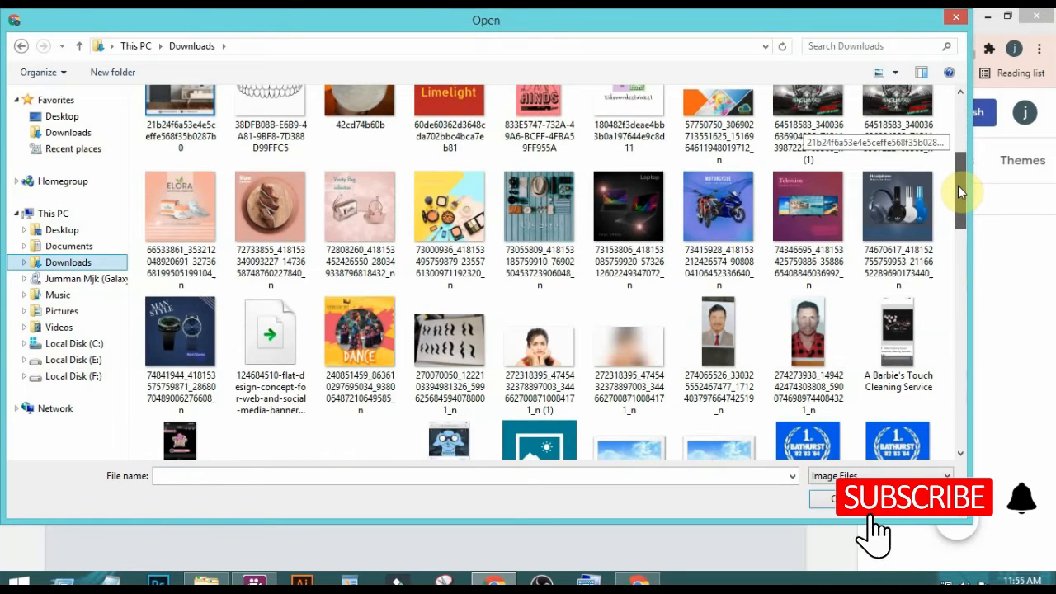
{"action": "left_click_drag", "start_coordinate": [958, 186], "coordinate": [955, 311]}
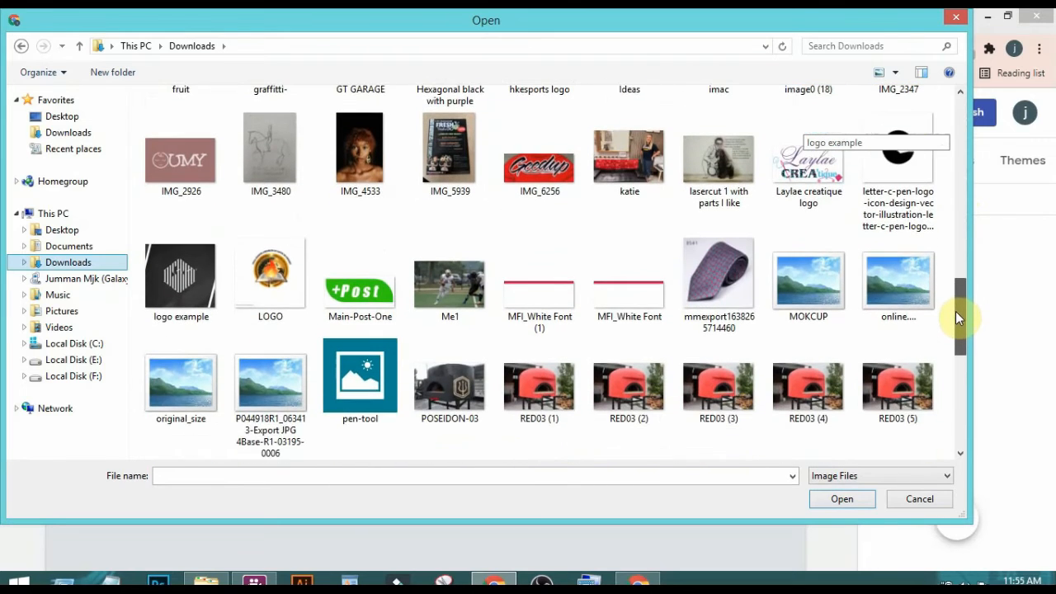
{"action": "left_click", "coordinate": [545, 182]}
{"action": "left_click", "coordinate": [842, 497]}
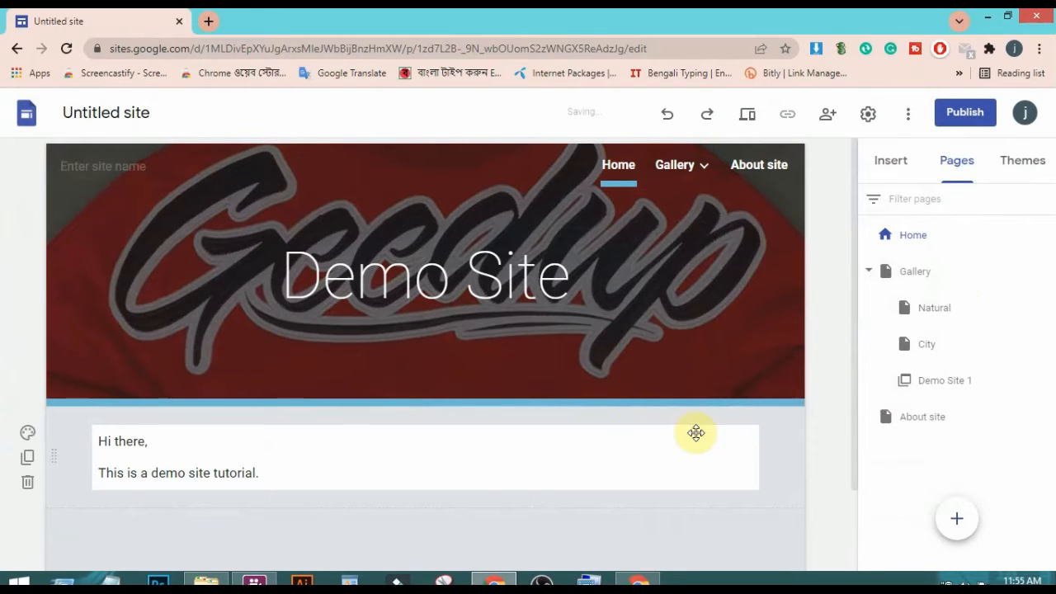
{"action": "left_click", "coordinate": [782, 478]}
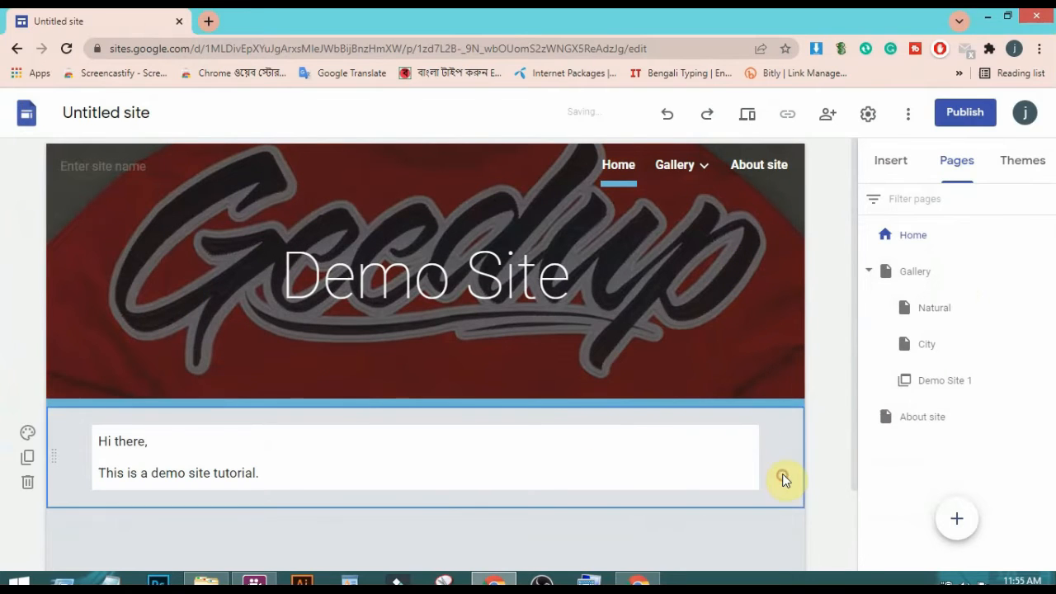
Step: Try the Large banner and Title only header types on the Home page, and return the header to Banner
{"action": "mouse_move", "coordinate": [732, 301]}
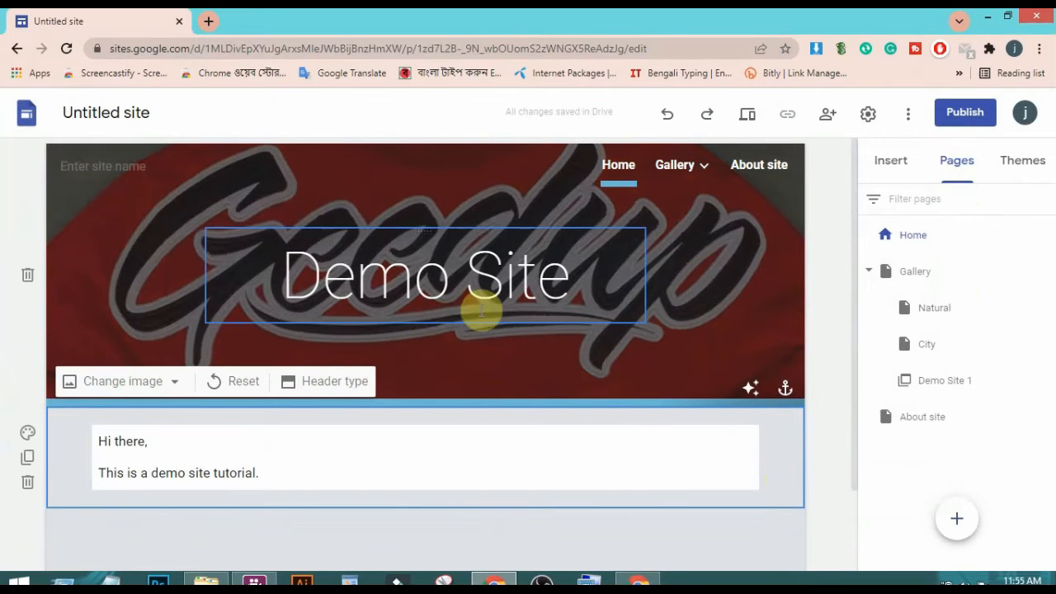
{"action": "left_click", "coordinate": [341, 391]}
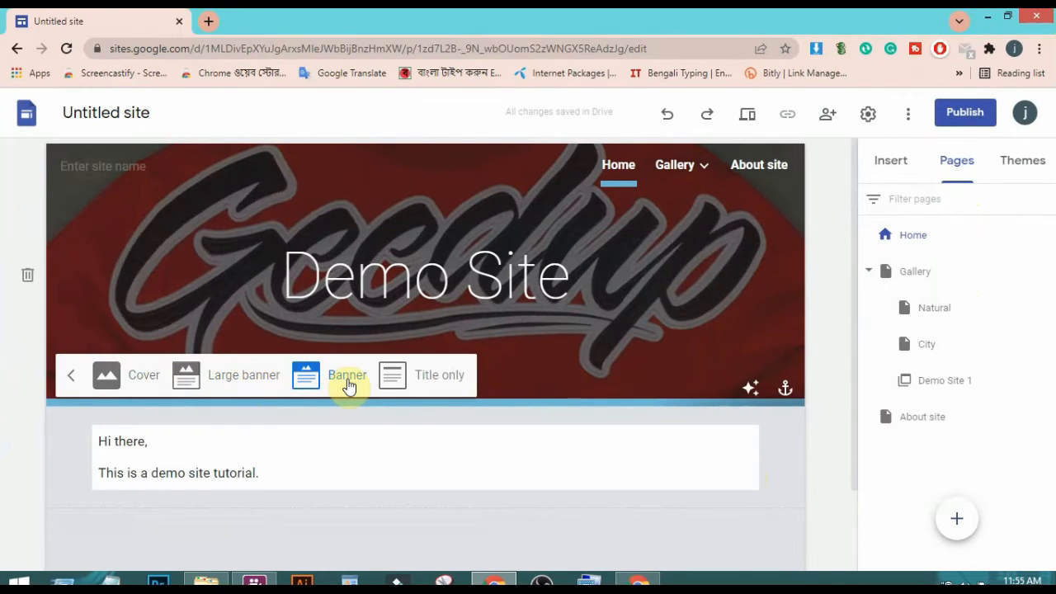
{"action": "left_click", "coordinate": [217, 376]}
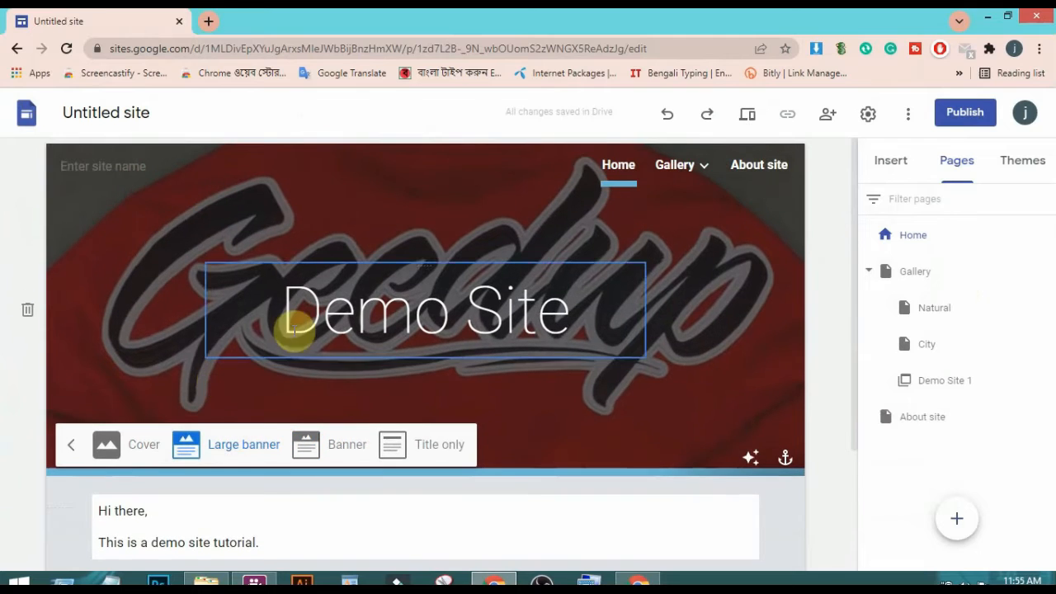
{"action": "left_click", "coordinate": [361, 446]}
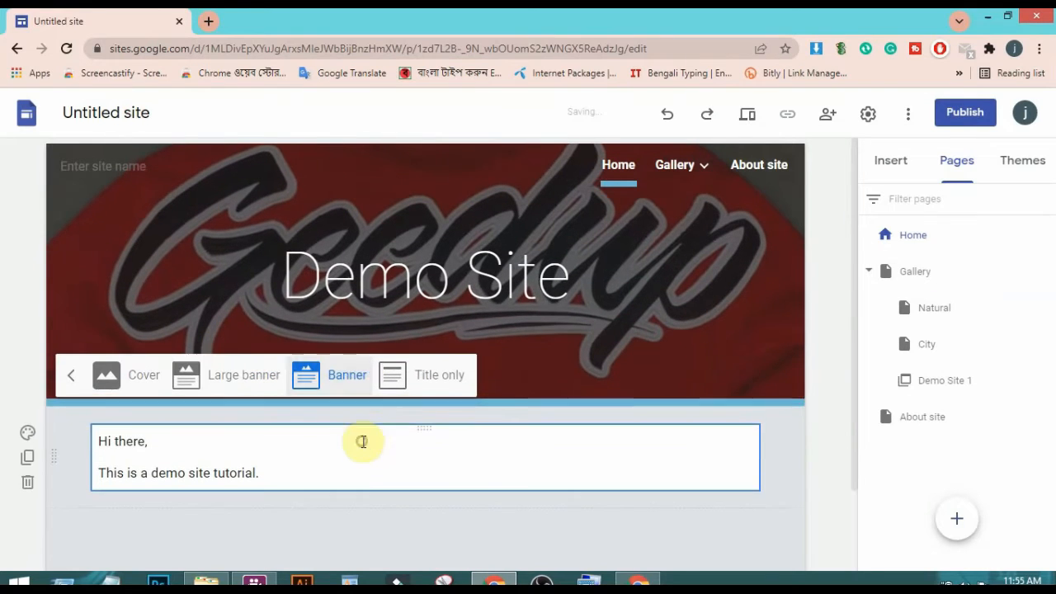
{"action": "left_click", "coordinate": [433, 379]}
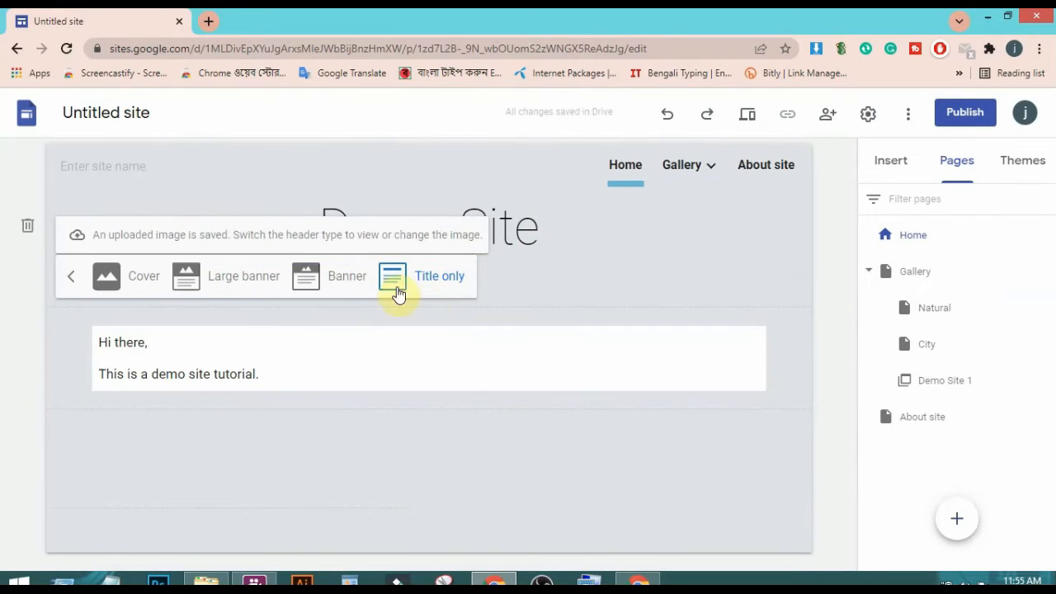
{"action": "left_click", "coordinate": [341, 279]}
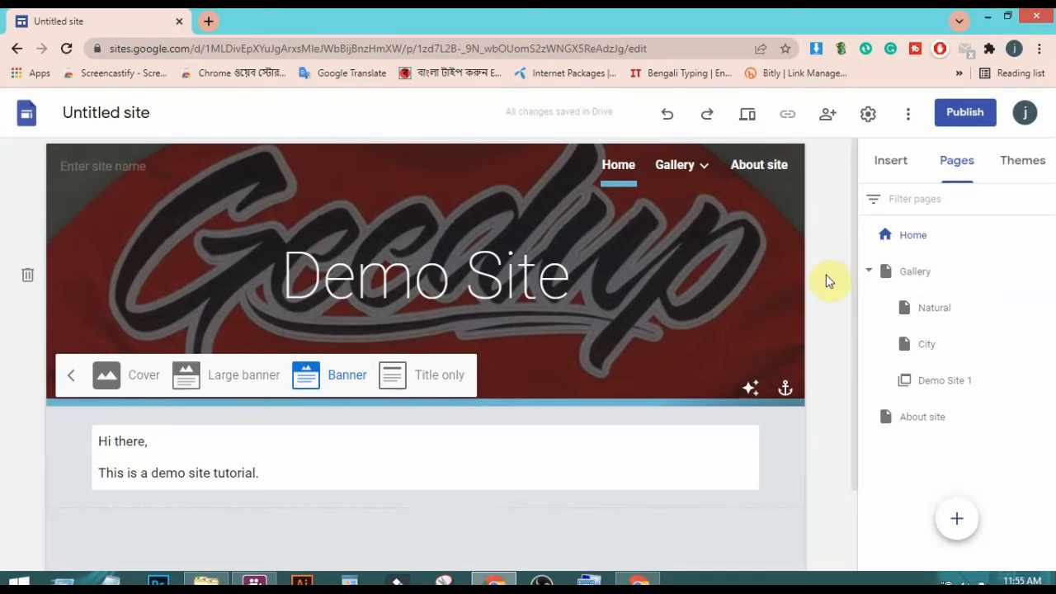
{"action": "left_click", "coordinate": [831, 352]}
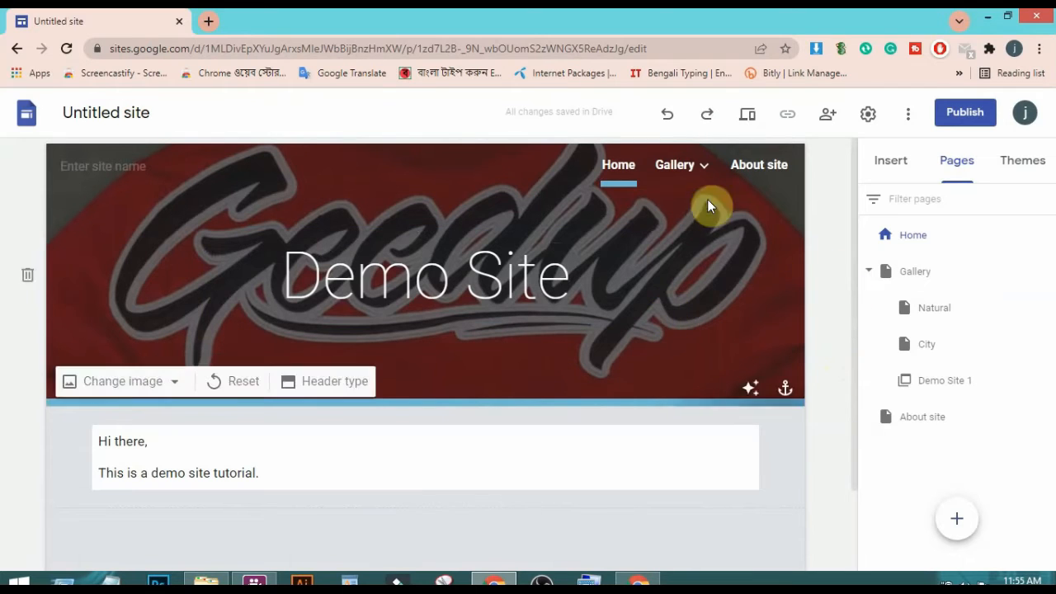
{"action": "mouse_move", "coordinate": [677, 170]}
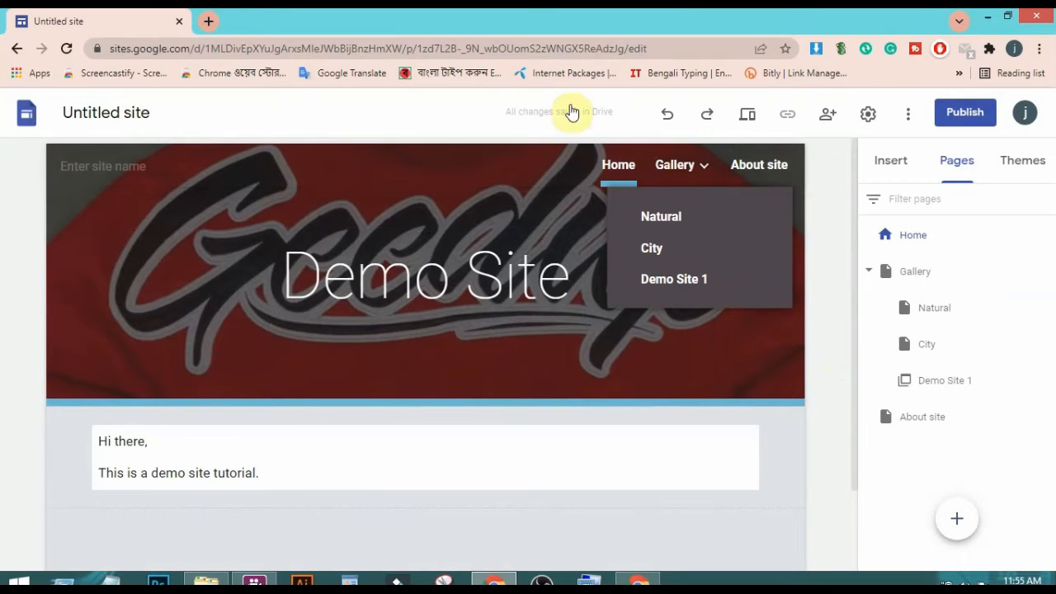
Step: Insert the layout block with two small stacked placeholders beside one large placeholder below the Home page's intro text
{"action": "left_click", "coordinate": [582, 349]}
{"action": "left_click", "coordinate": [687, 173]}
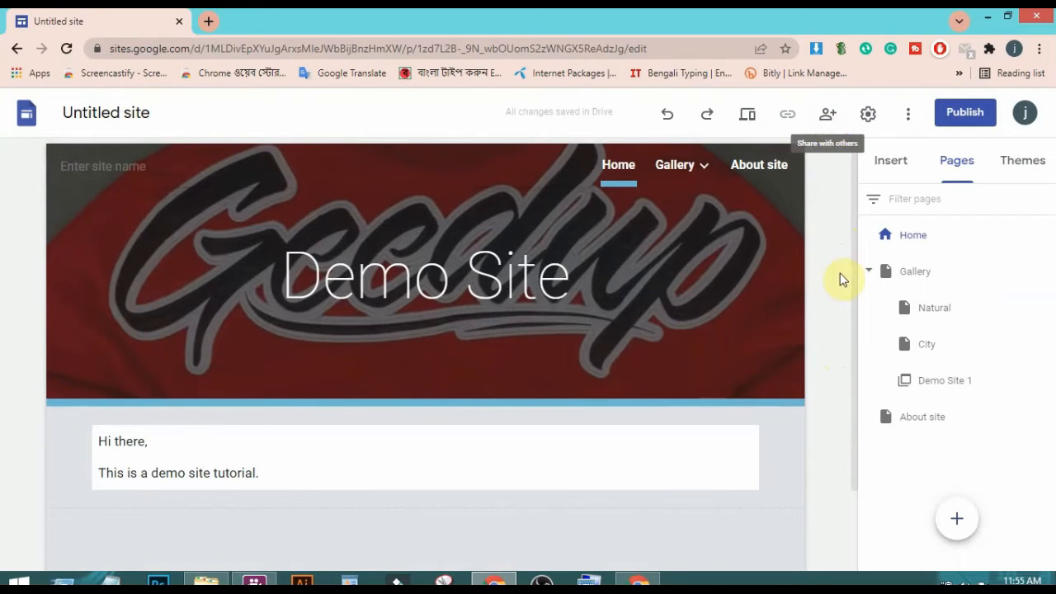
{"action": "scroll", "coordinate": [603, 432], "scroll_direction": "down", "scroll_amount": 2}
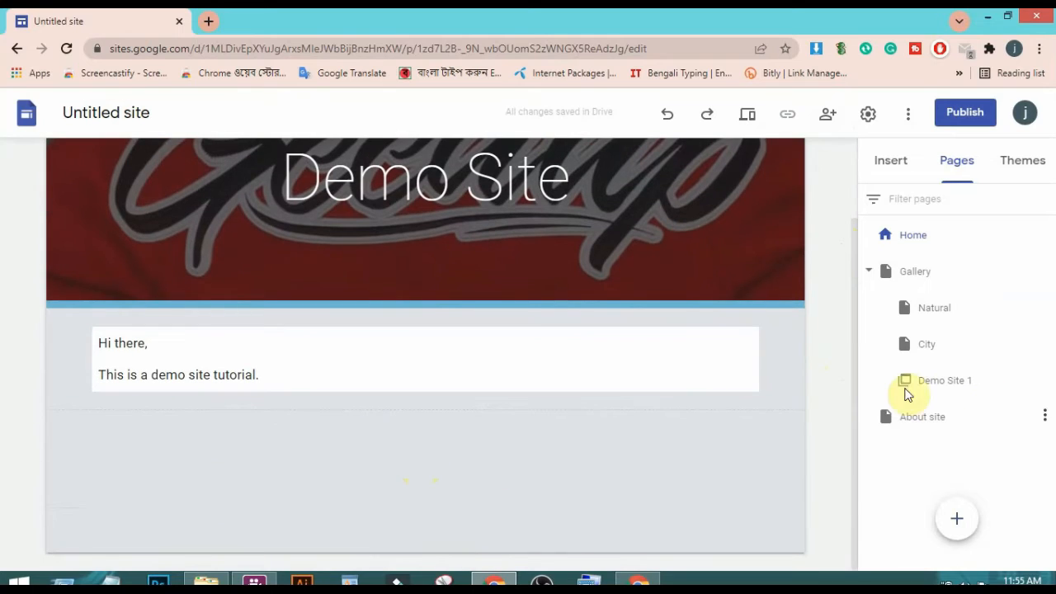
{"action": "left_click", "coordinate": [884, 173]}
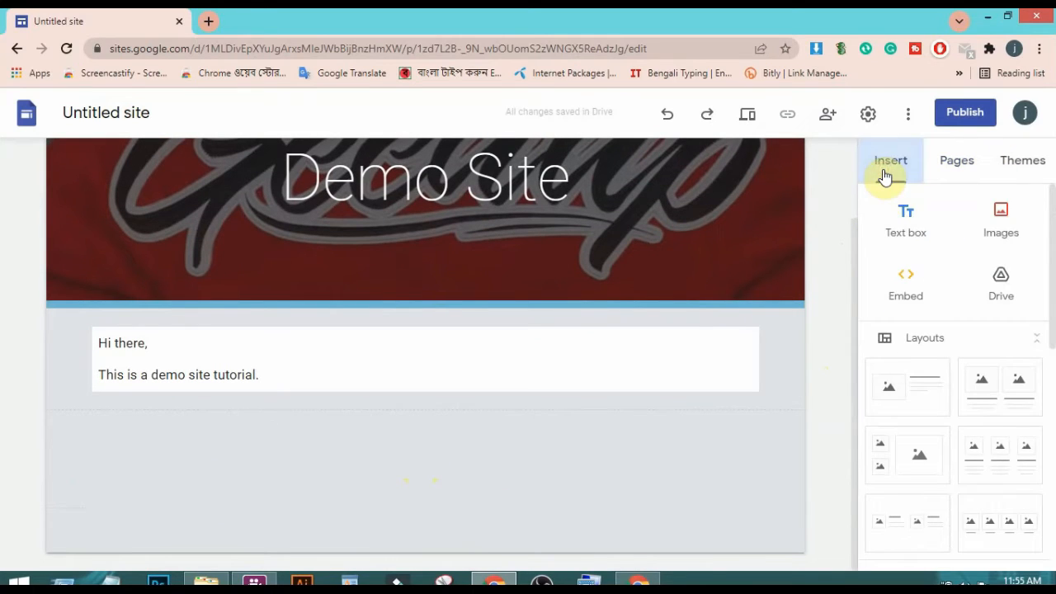
{"action": "scroll", "coordinate": [866, 379], "scroll_direction": "down", "scroll_amount": 2}
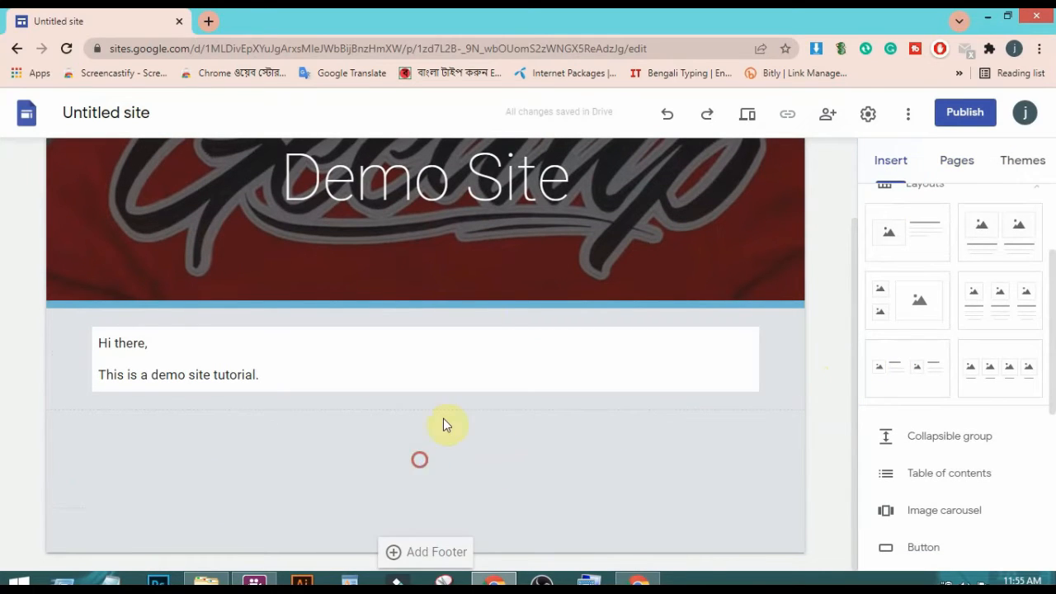
{"action": "left_click", "coordinate": [896, 311]}
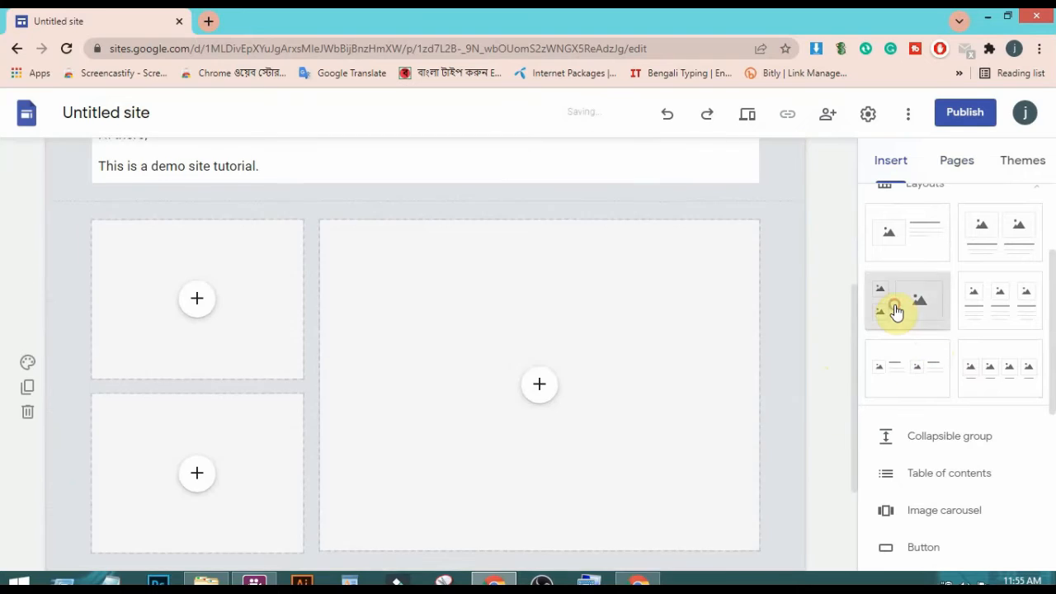
Step: Start inserting a button on the Home page with the name "Play"
{"action": "scroll", "coordinate": [359, 353], "scroll_direction": "down", "scroll_amount": 2}
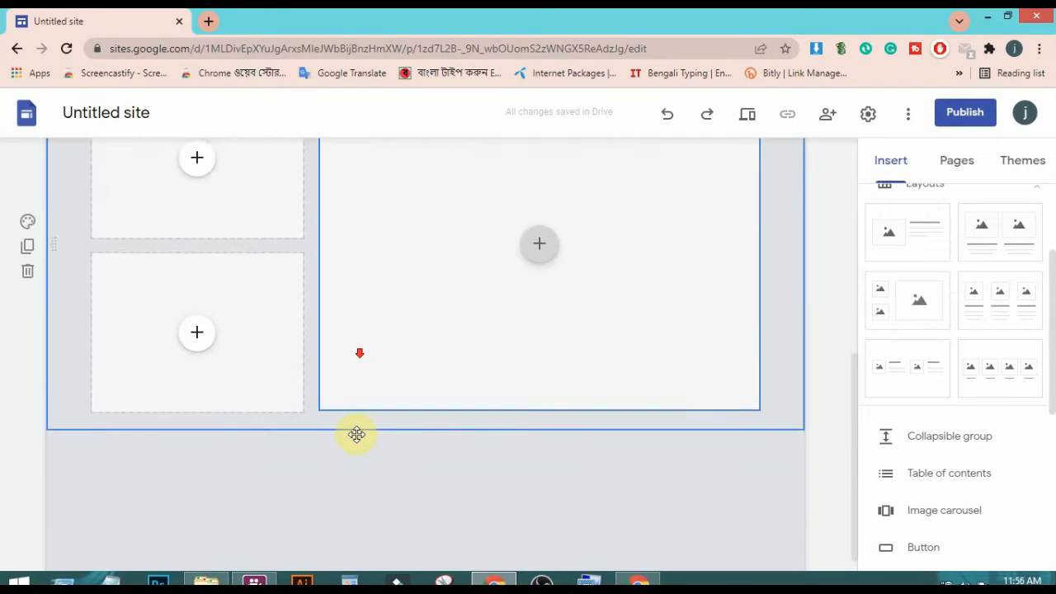
{"action": "scroll", "coordinate": [990, 413], "scroll_direction": "down", "scroll_amount": 2}
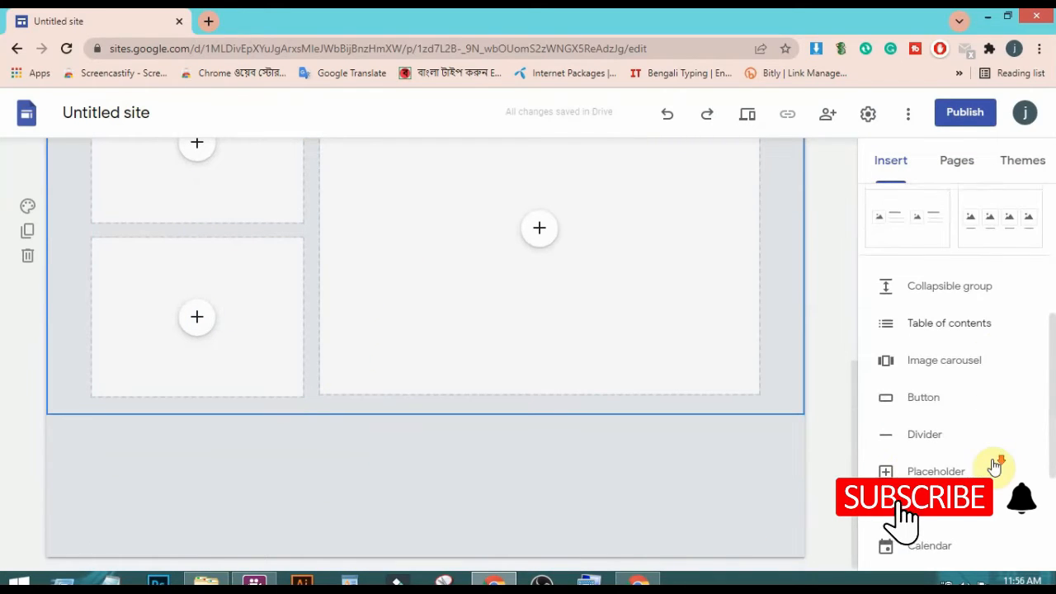
{"action": "left_click", "coordinate": [922, 399]}
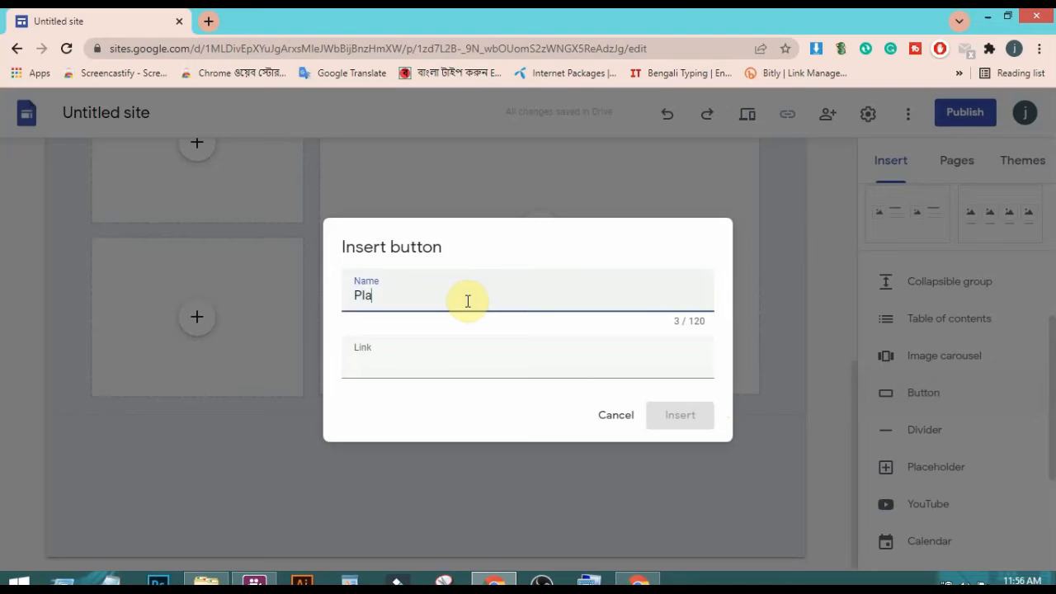
{"action": "left_click", "coordinate": [423, 363]}
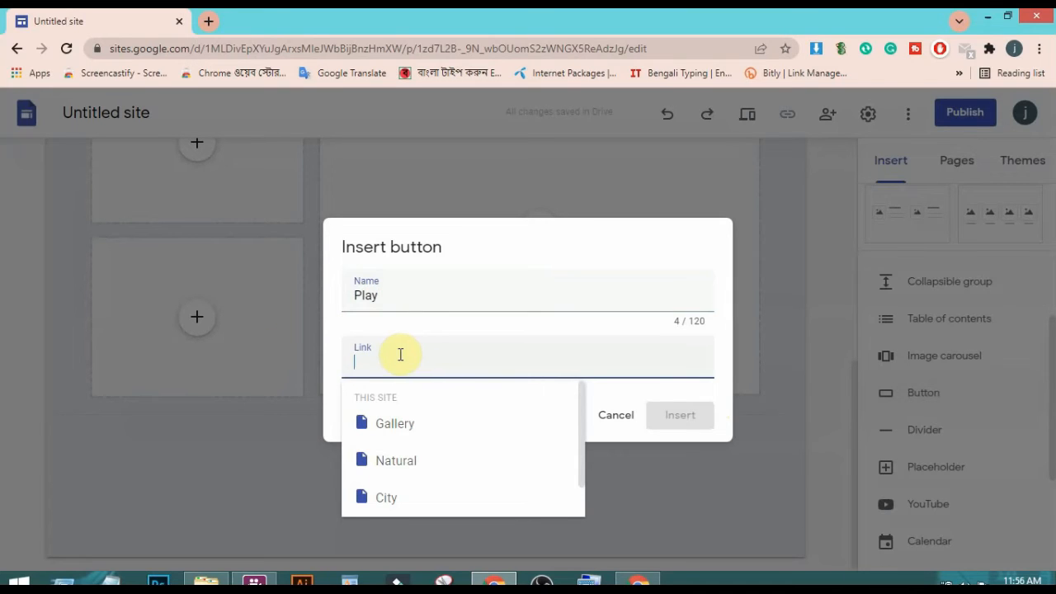
Step: Switch to YouTube in a new browser tab and look through the channel page
{"action": "left_click", "coordinate": [210, 23]}
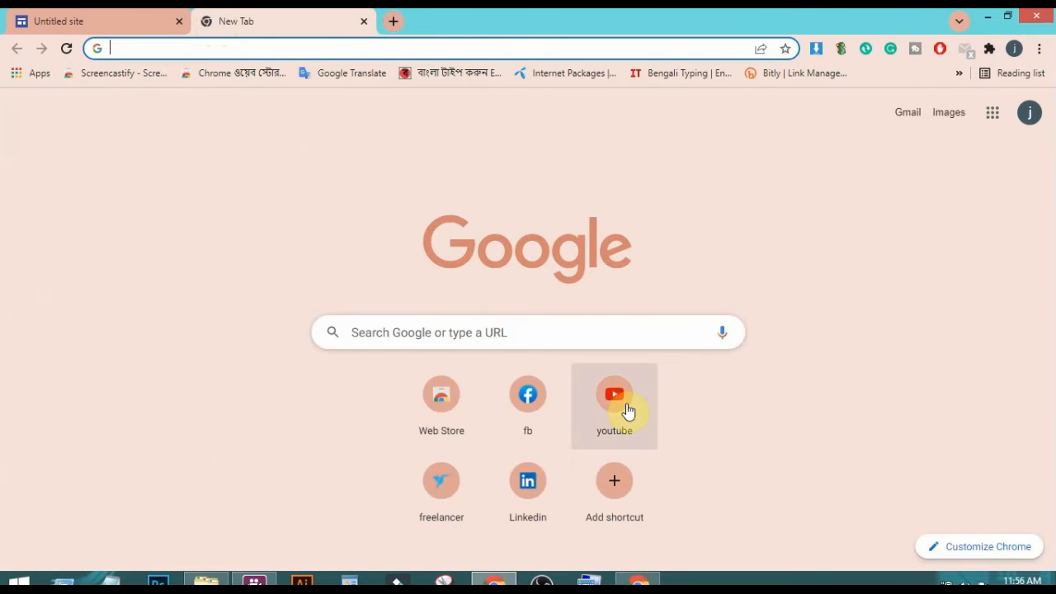
{"action": "left_click", "coordinate": [626, 406]}
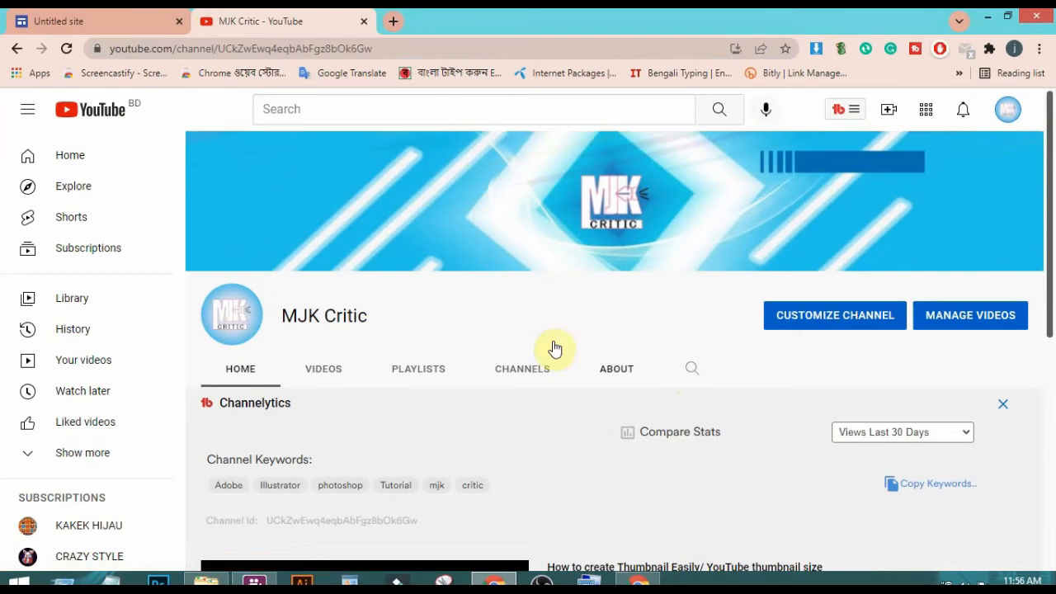
{"action": "scroll", "coordinate": [502, 398], "scroll_direction": "down", "scroll_amount": 3}
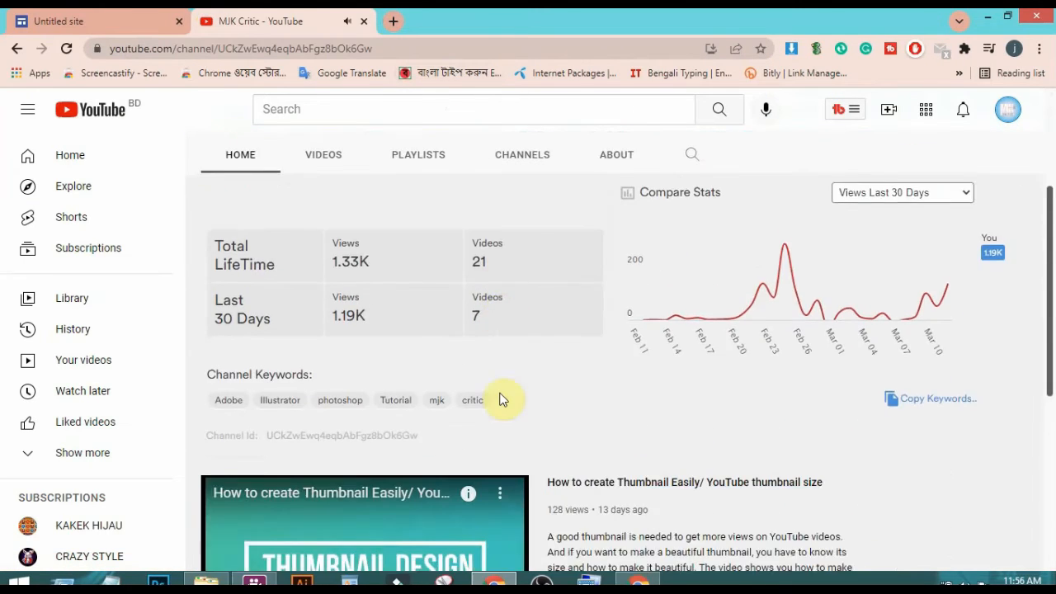
{"action": "left_click", "coordinate": [920, 488]}
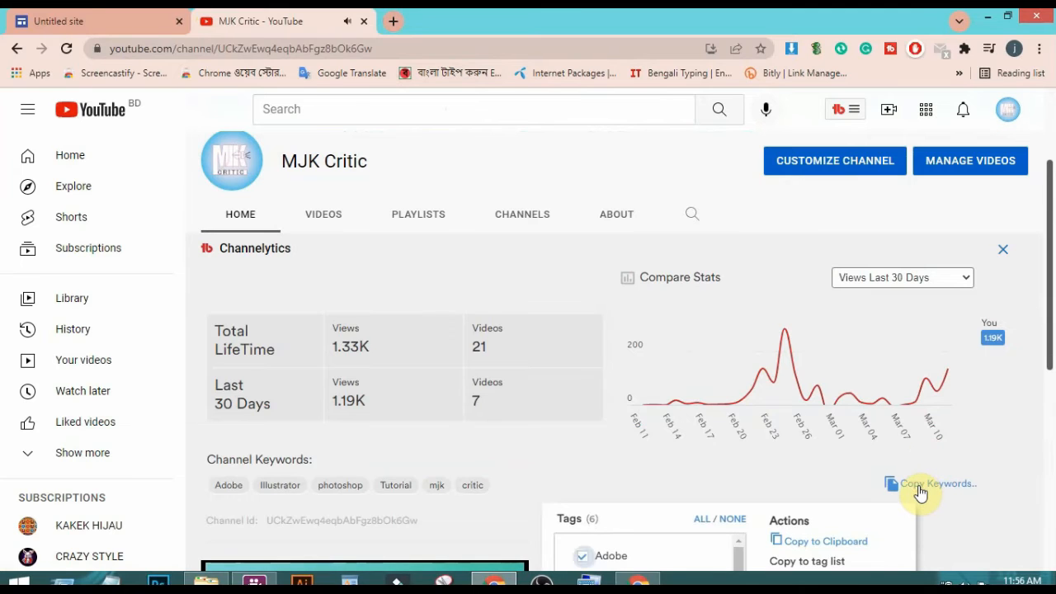
{"action": "scroll", "coordinate": [920, 492], "scroll_direction": "down", "scroll_amount": 3}
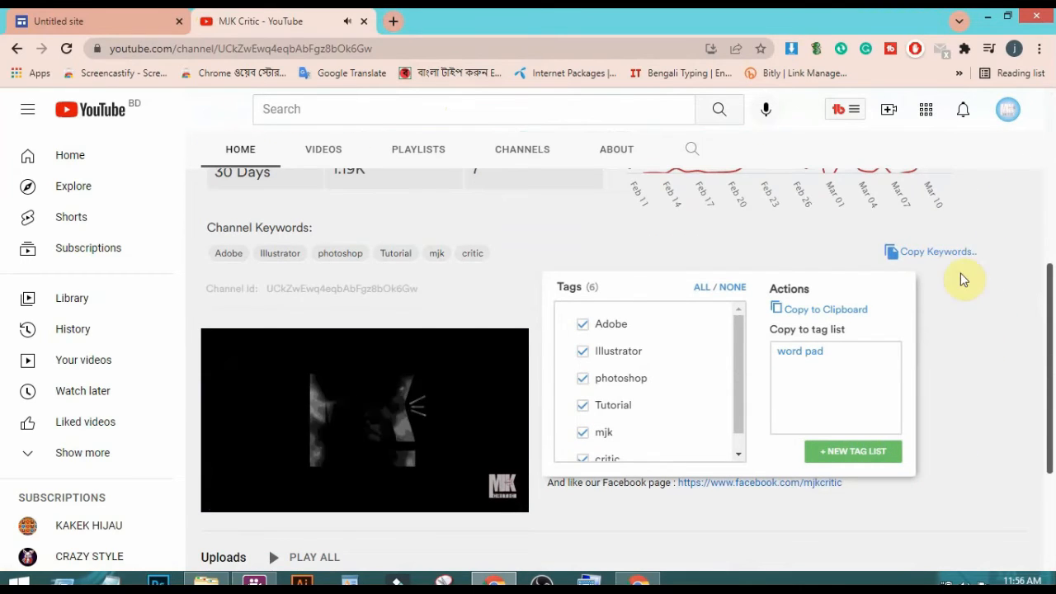
{"action": "left_click", "coordinate": [780, 232]}
{"action": "scroll", "coordinate": [727, 299], "scroll_direction": "up", "scroll_amount": 4}
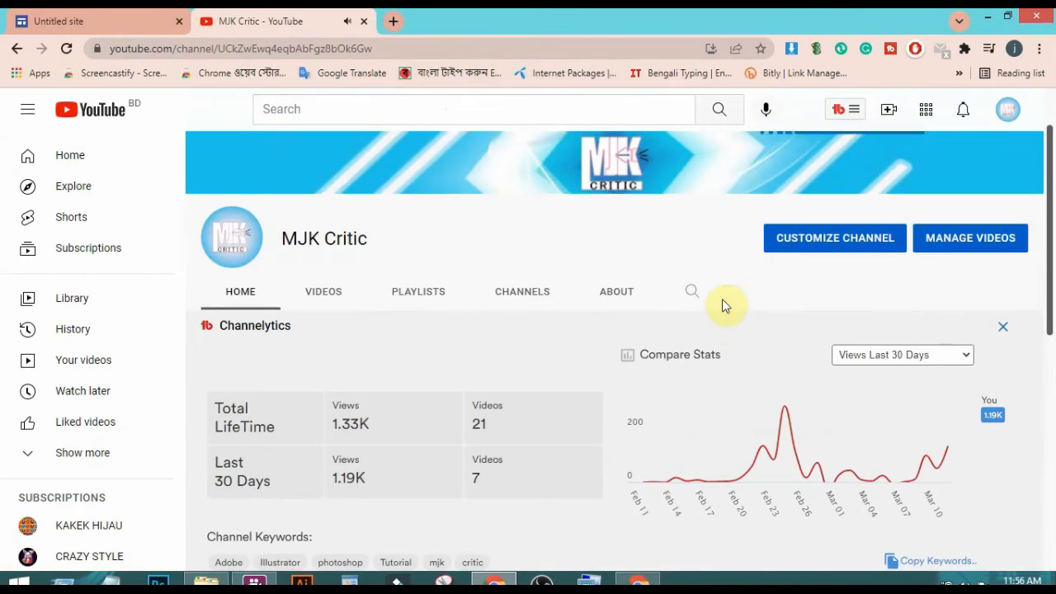
Step: Open the video "Manipulation With Photoshop." from the channel page
{"action": "scroll", "coordinate": [722, 299], "scroll_direction": "down", "scroll_amount": 1}
{"action": "scroll", "coordinate": [467, 249], "scroll_direction": "down", "scroll_amount": 2}
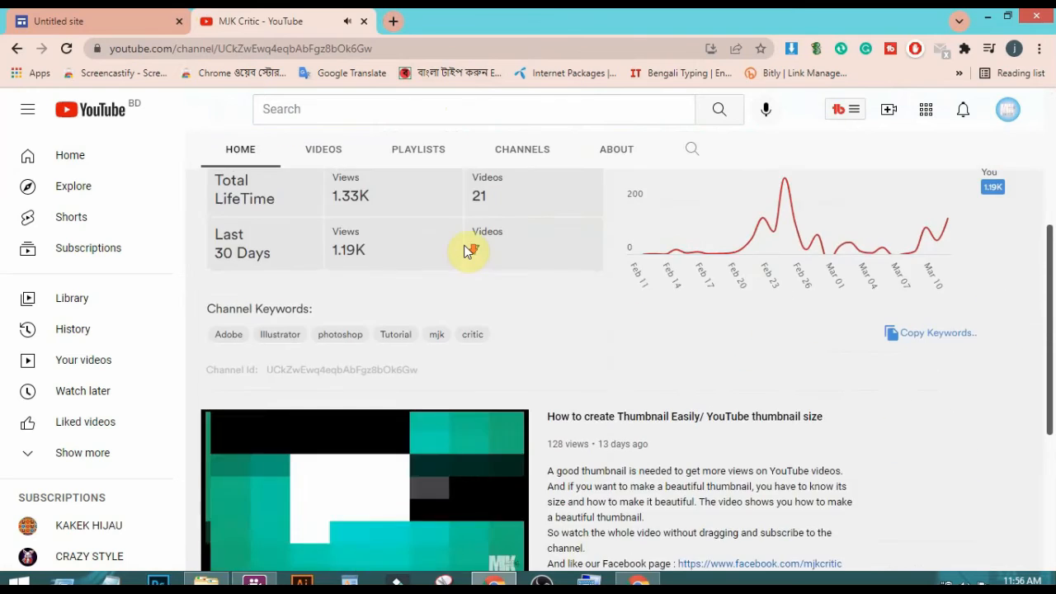
{"action": "scroll", "coordinate": [467, 249], "scroll_direction": "down", "scroll_amount": 3}
{"action": "left_click", "coordinate": [320, 425]}
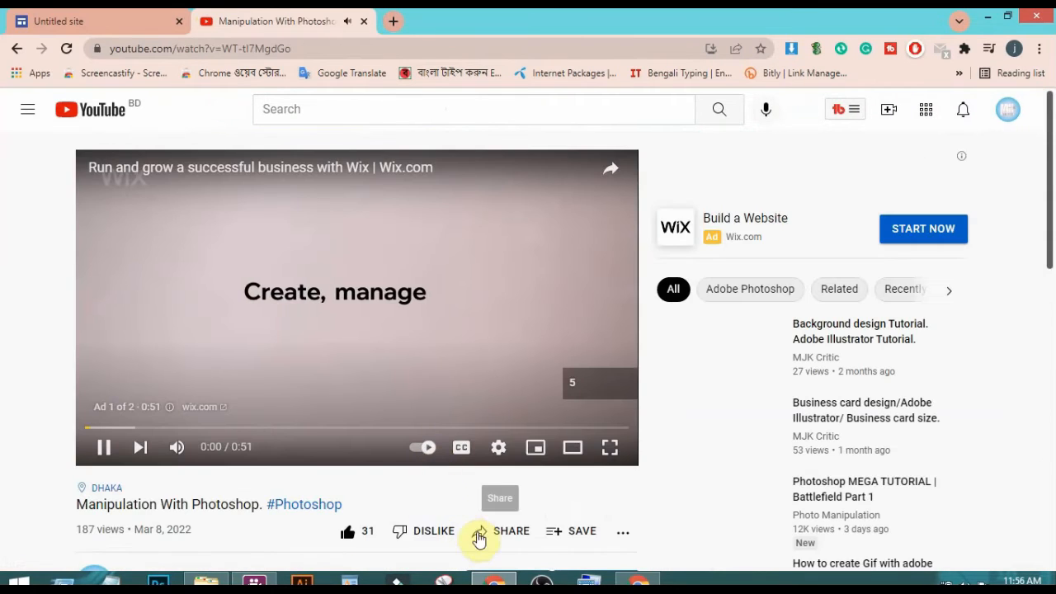
Step: Copy the video's share link and insert the Play button in the Google Sites page with that link
{"action": "left_click", "coordinate": [480, 532]}
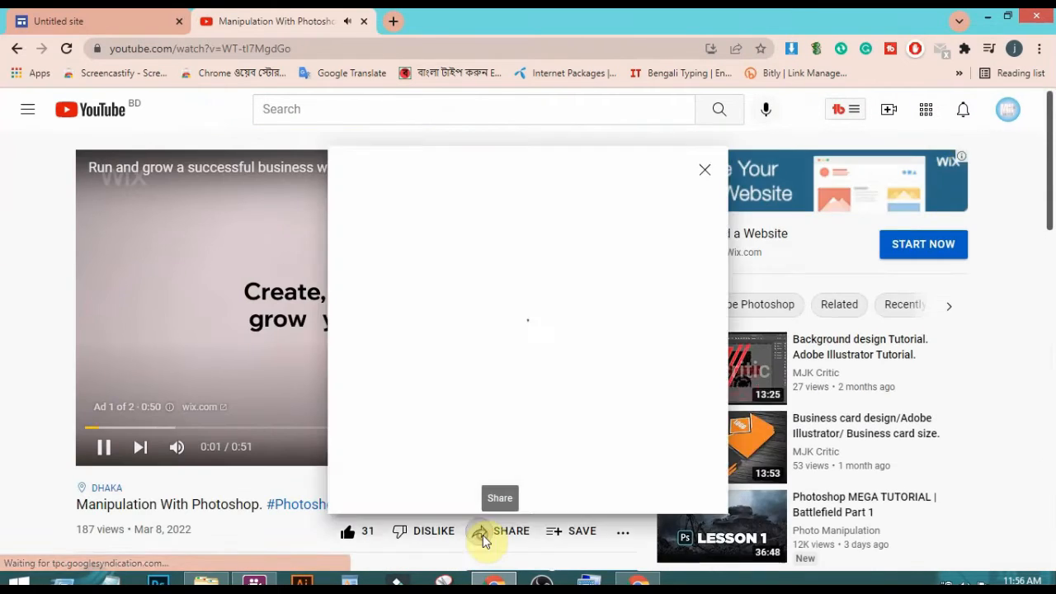
{"action": "left_click", "coordinate": [678, 369]}
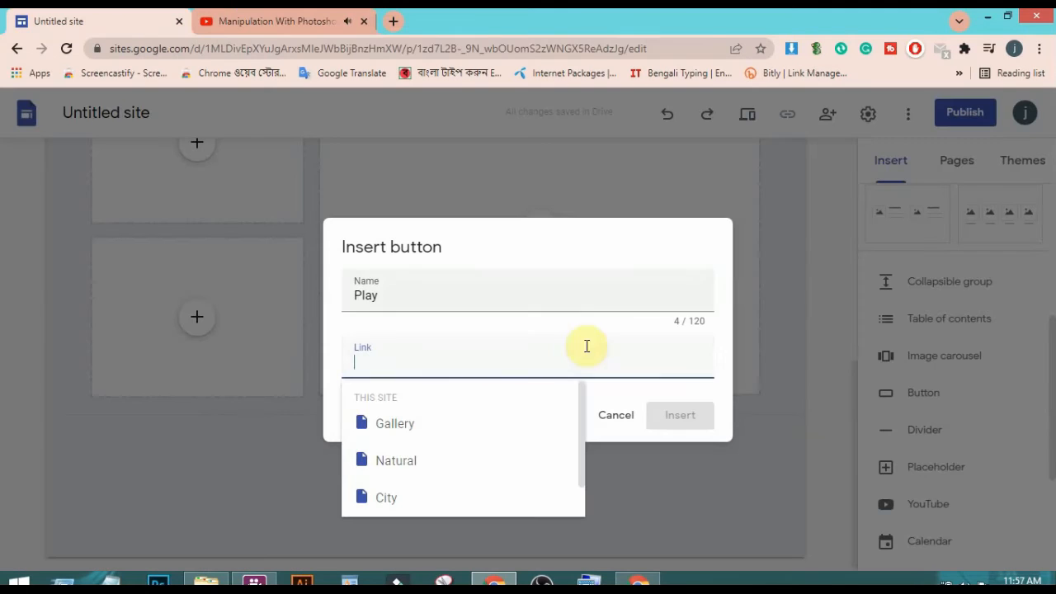
{"action": "key", "text": "ctrl+v"}
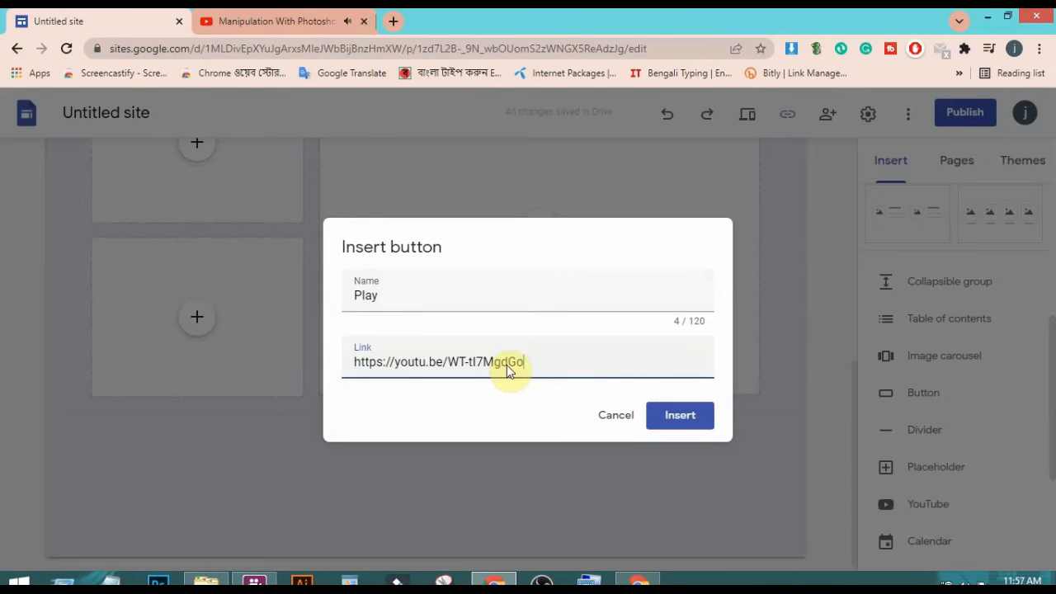
{"action": "left_click", "coordinate": [685, 416]}
{"action": "left_click", "coordinate": [221, 407]}
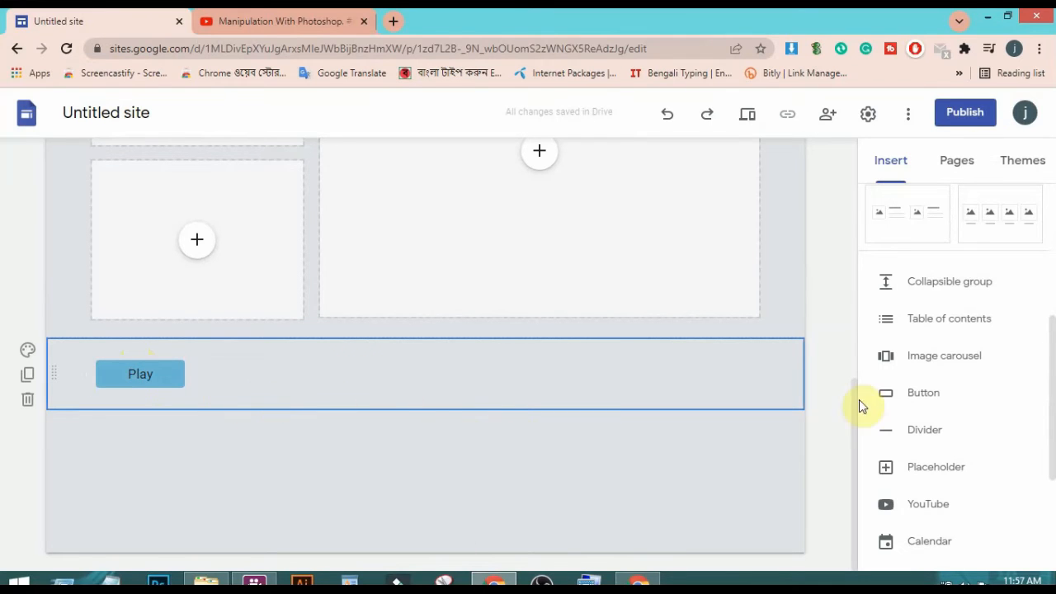
Step: Insert a table of contents and a collapsible group above the Home page's intro text
{"action": "left_click", "coordinate": [922, 319]}
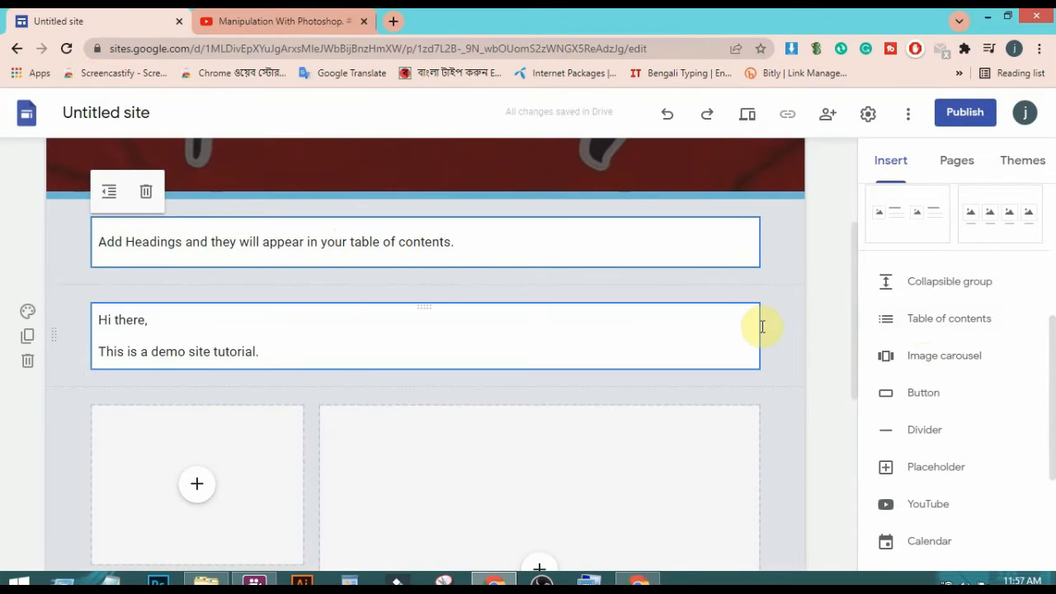
{"action": "left_click", "coordinate": [921, 281]}
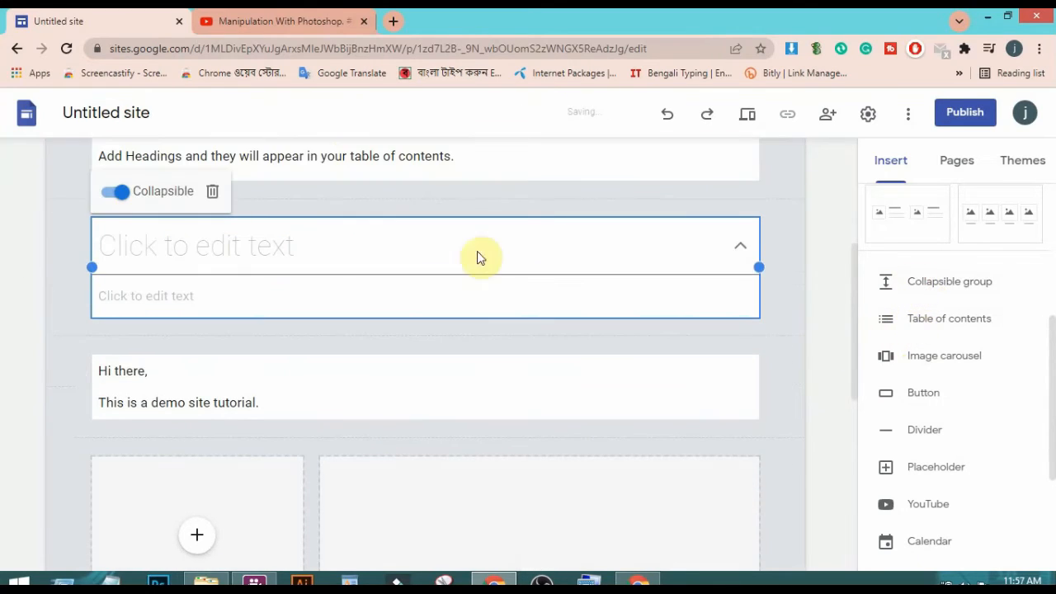
Step: Enter "How To Watch Youtube?" as the heading of the collapsible group
{"action": "left_click", "coordinate": [271, 244]}
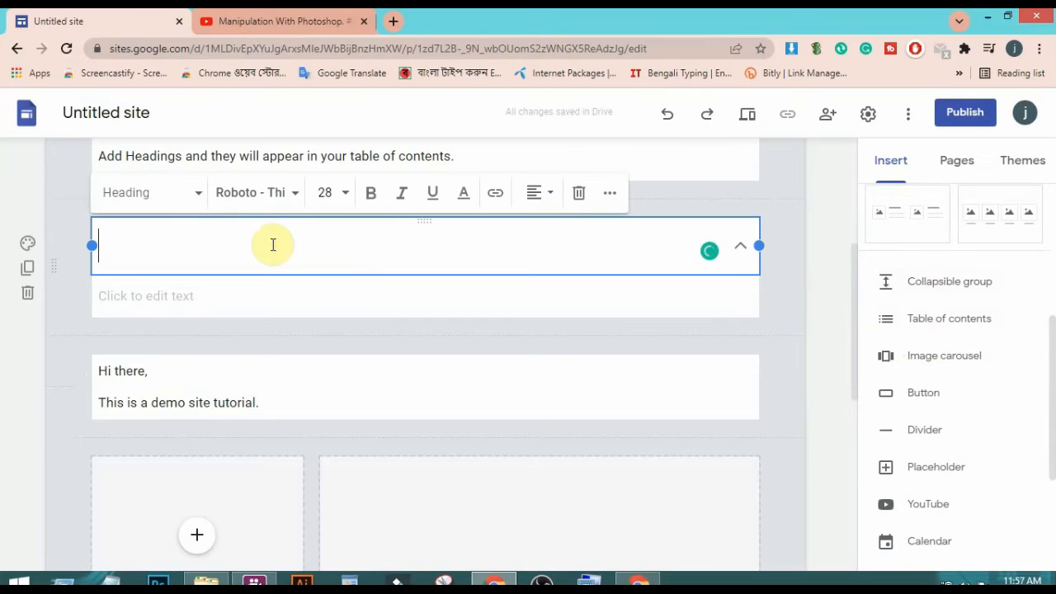
{"action": "type", "text": "How"}
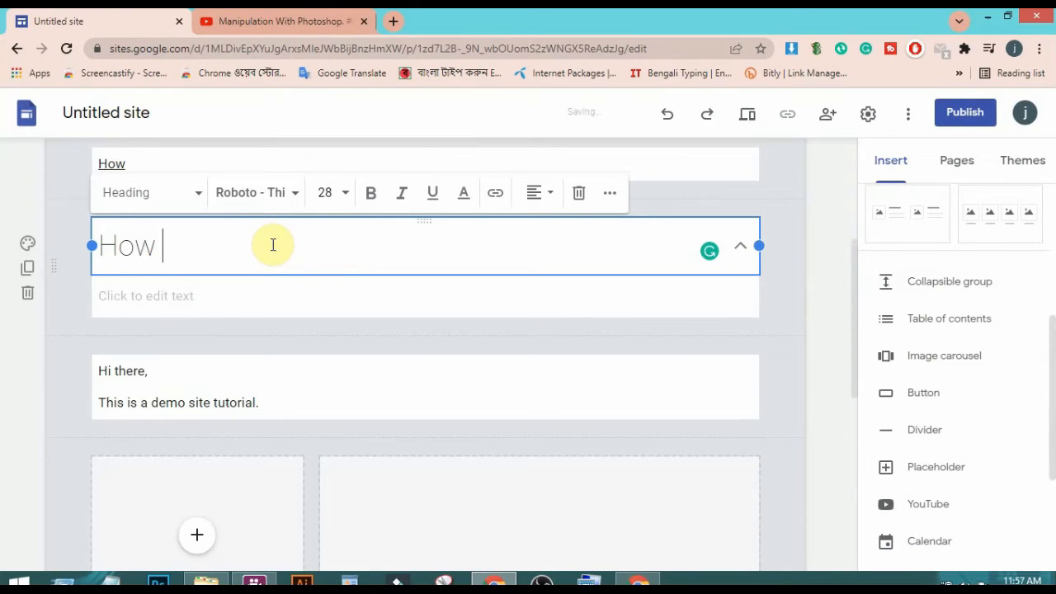
{"action": "type", "text": " to "}
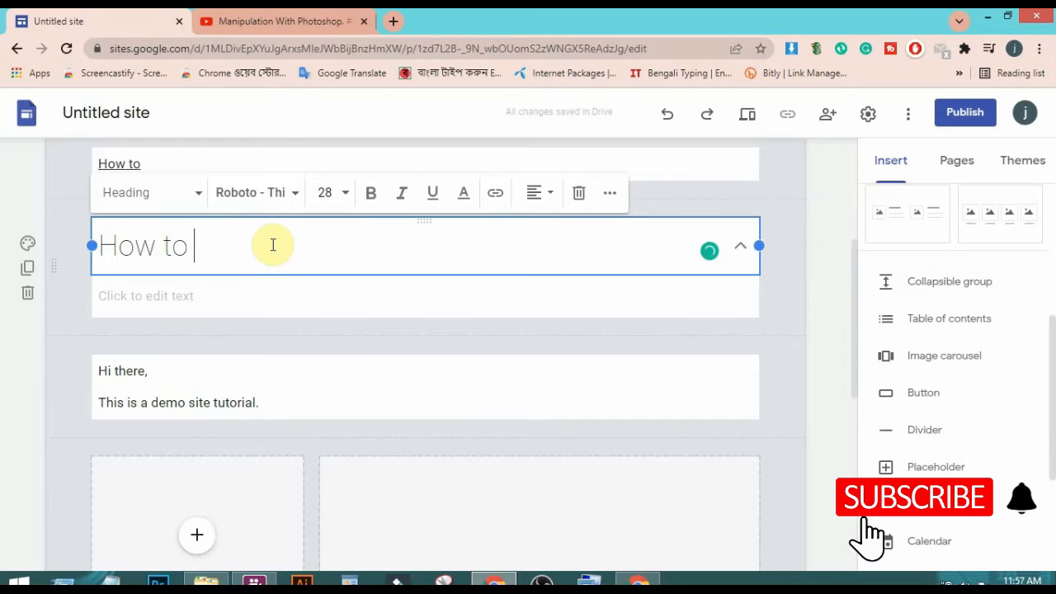
{"action": "type", "text": "Wat"}
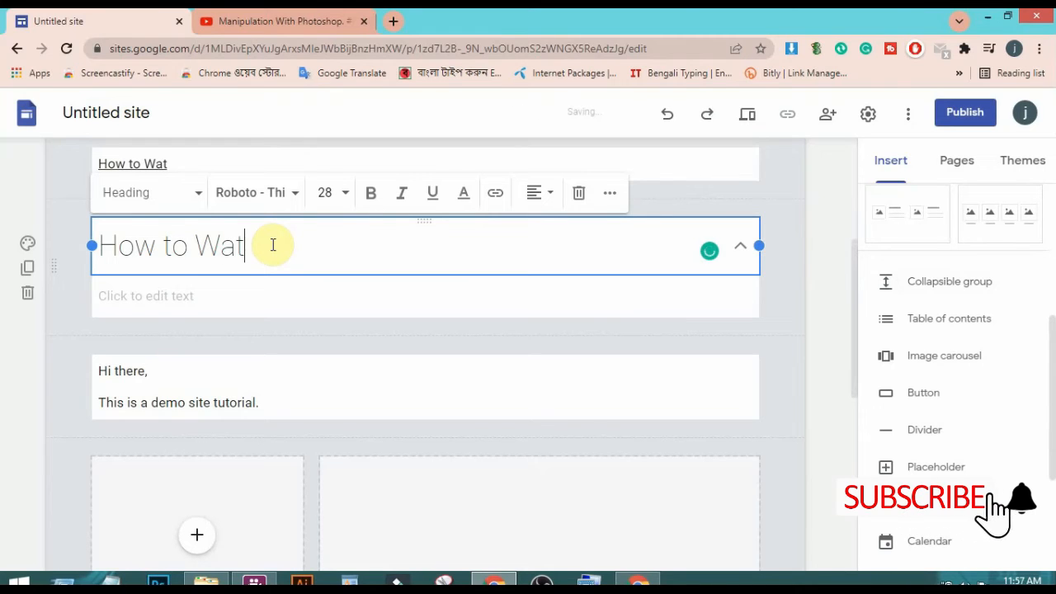
{"action": "type", "text": "ch Youtube"}
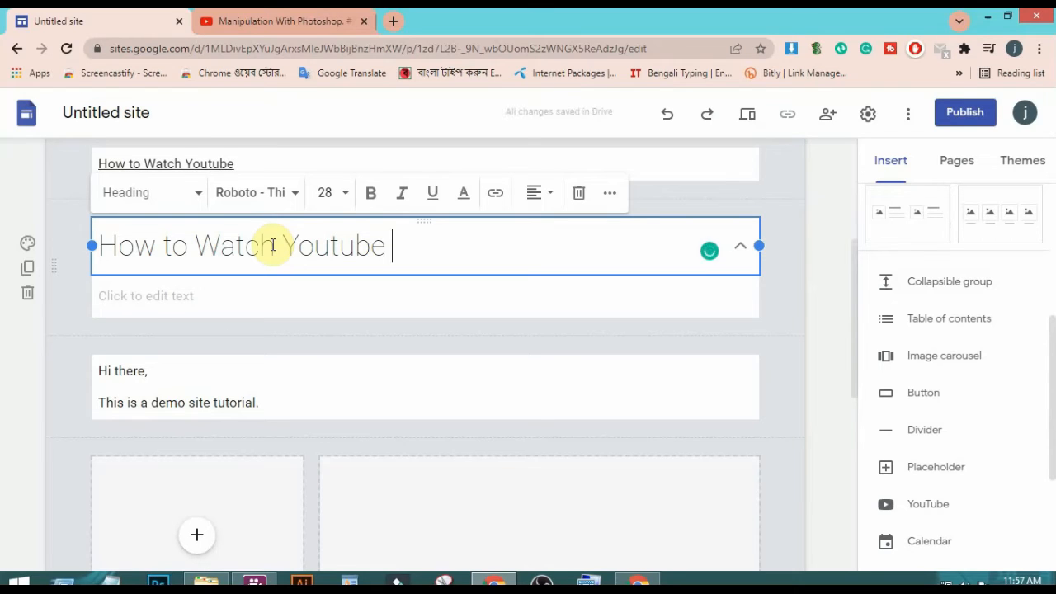
{"action": "left_click", "coordinate": [174, 246]}
{"action": "key", "text": "BackSpace"}
{"action": "type", "text": "T"}
{"action": "left_click", "coordinate": [399, 248]}
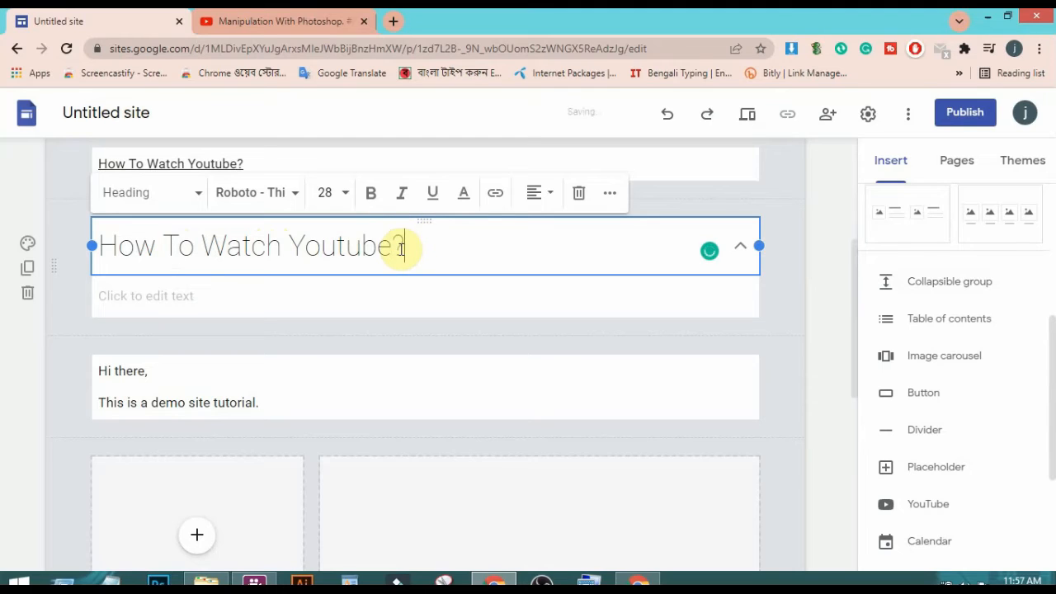
Step: Enter "Click the button." as the body text of the collapsible group, and collapse the group
{"action": "left_click", "coordinate": [255, 300]}
{"action": "type", "text": "Cli"}
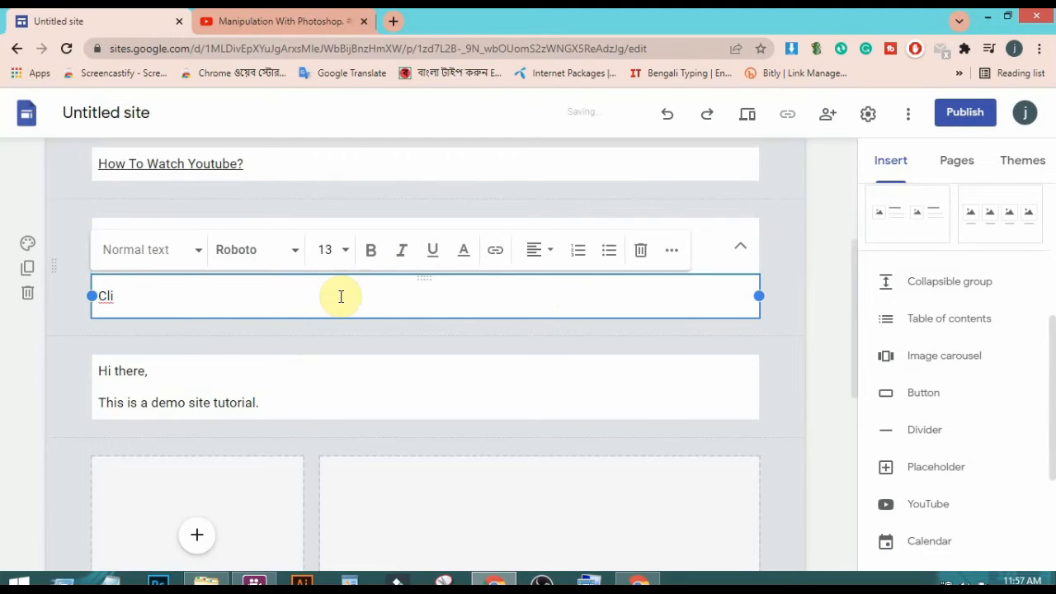
{"action": "type", "text": "ck the button."}
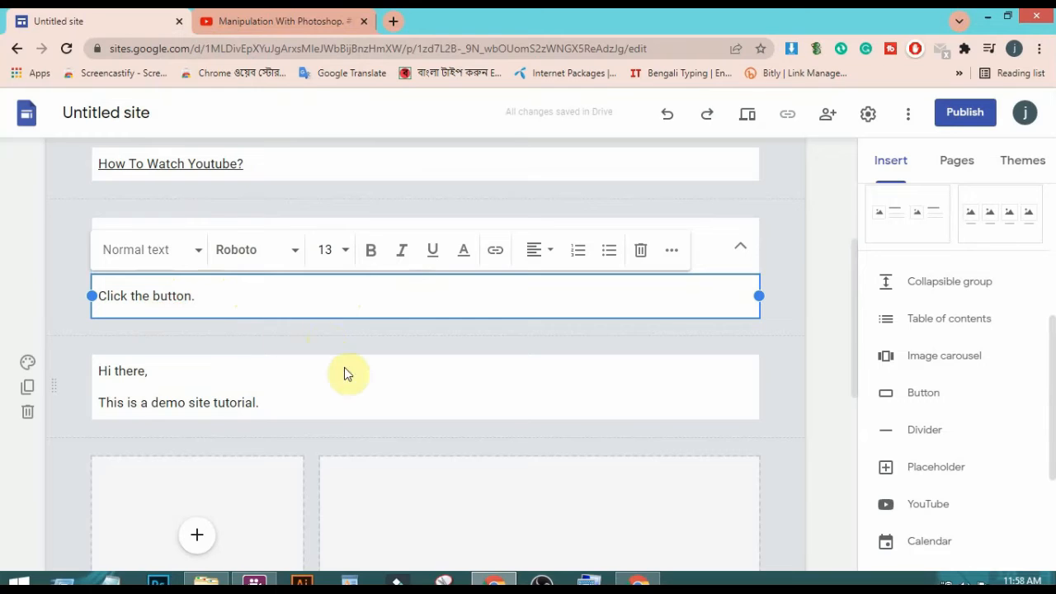
{"action": "left_click", "coordinate": [559, 353]}
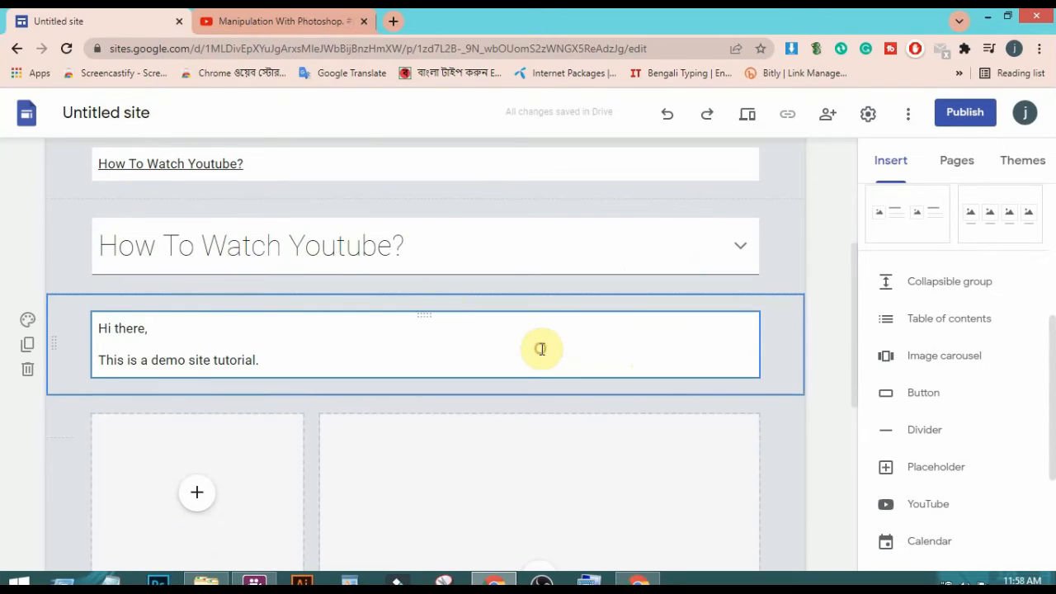
Step: Insert a map of Dhaka, Bangladesh below the Play button on the Home page
{"action": "scroll", "coordinate": [1021, 326], "scroll_direction": "down", "scroll_amount": 3}
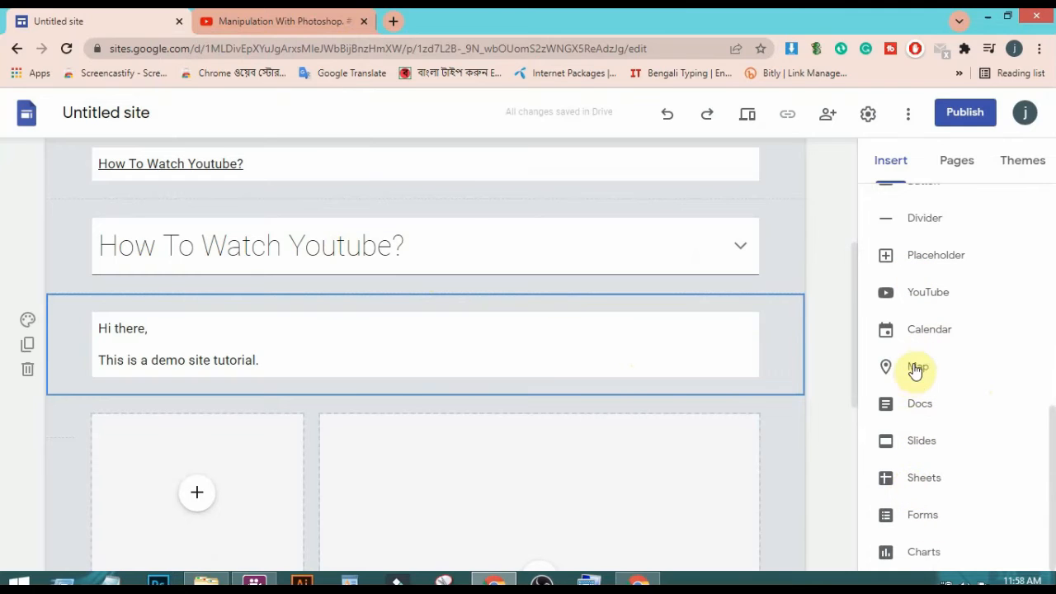
{"action": "scroll", "coordinate": [458, 356], "scroll_direction": "down", "scroll_amount": 5}
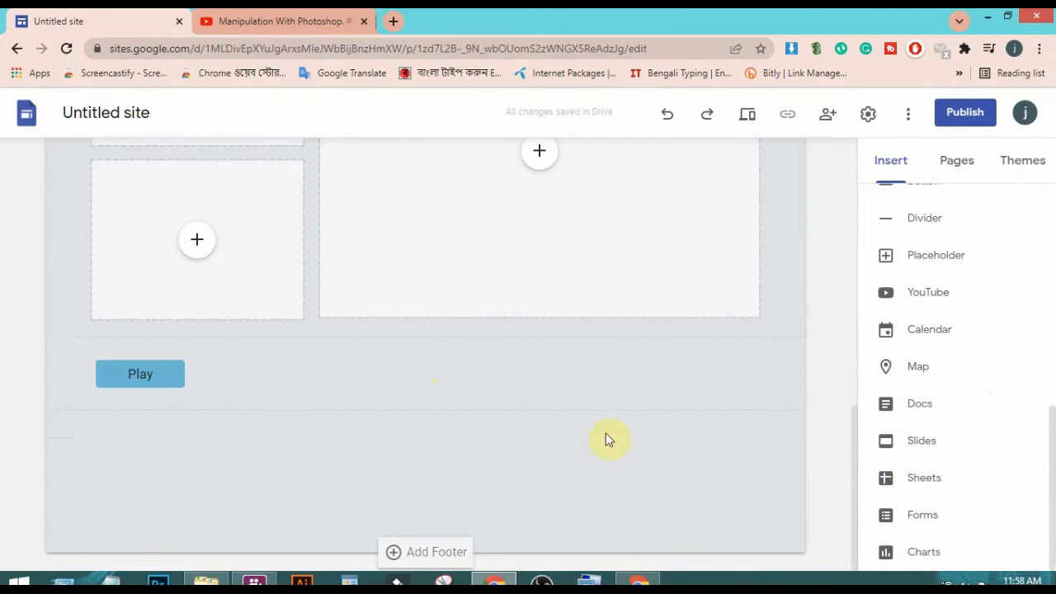
{"action": "left_click", "coordinate": [920, 368]}
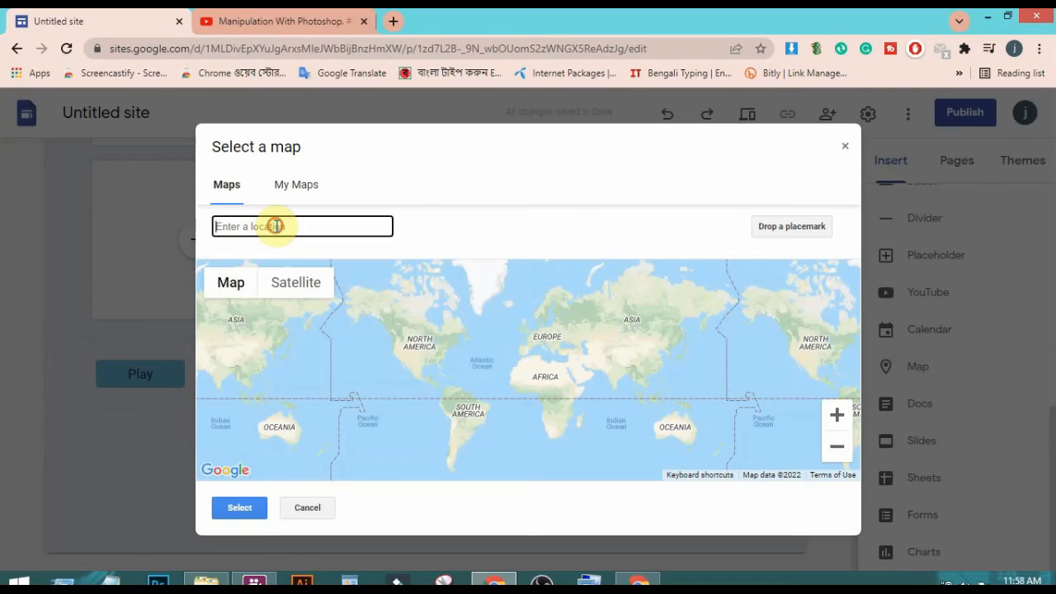
{"action": "type", "text": "D"}
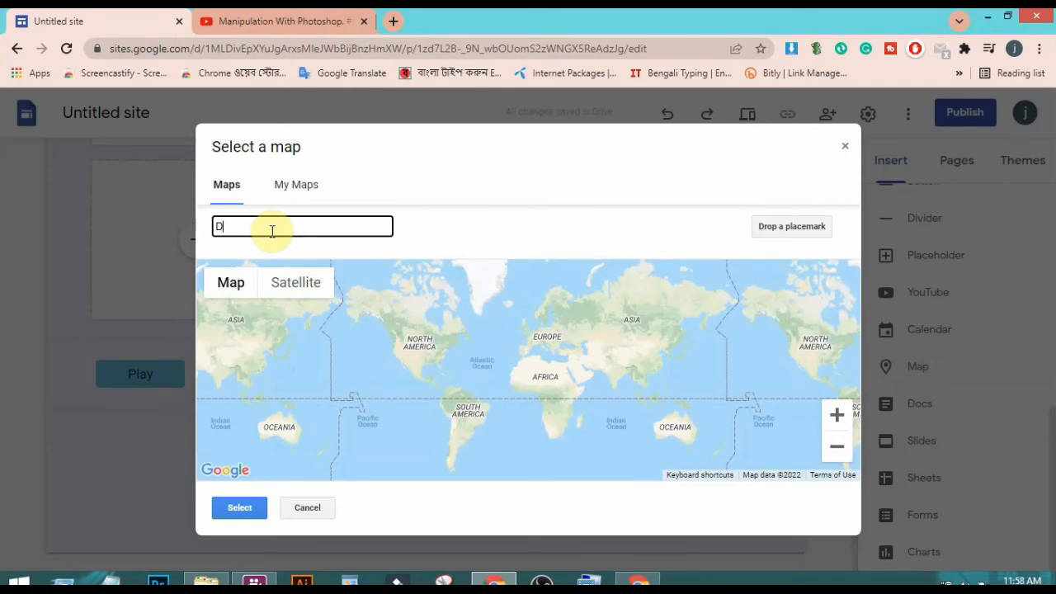
{"action": "type", "text": "haka"}
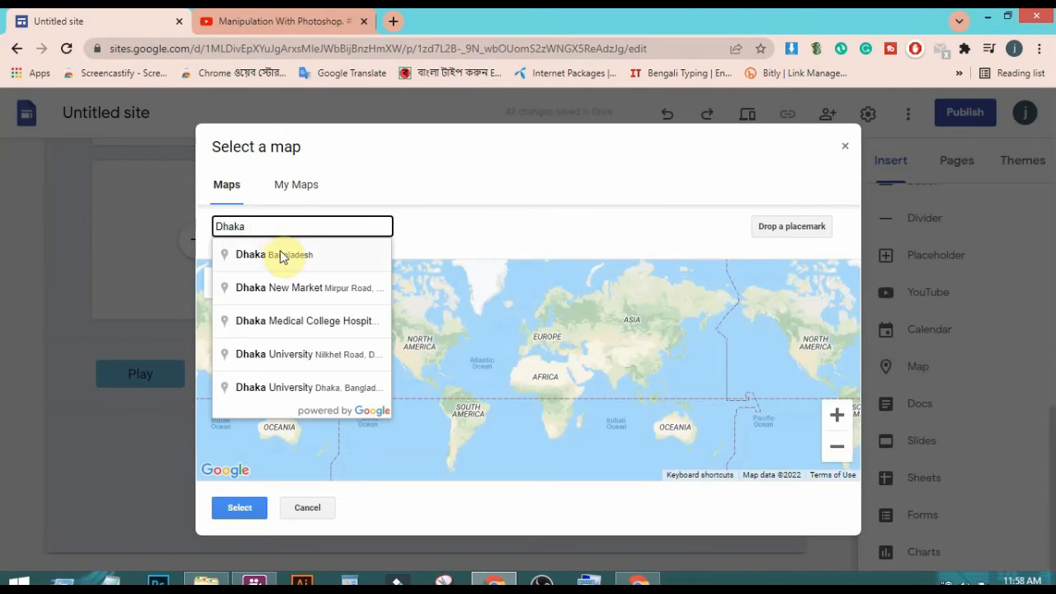
{"action": "left_click", "coordinate": [279, 255]}
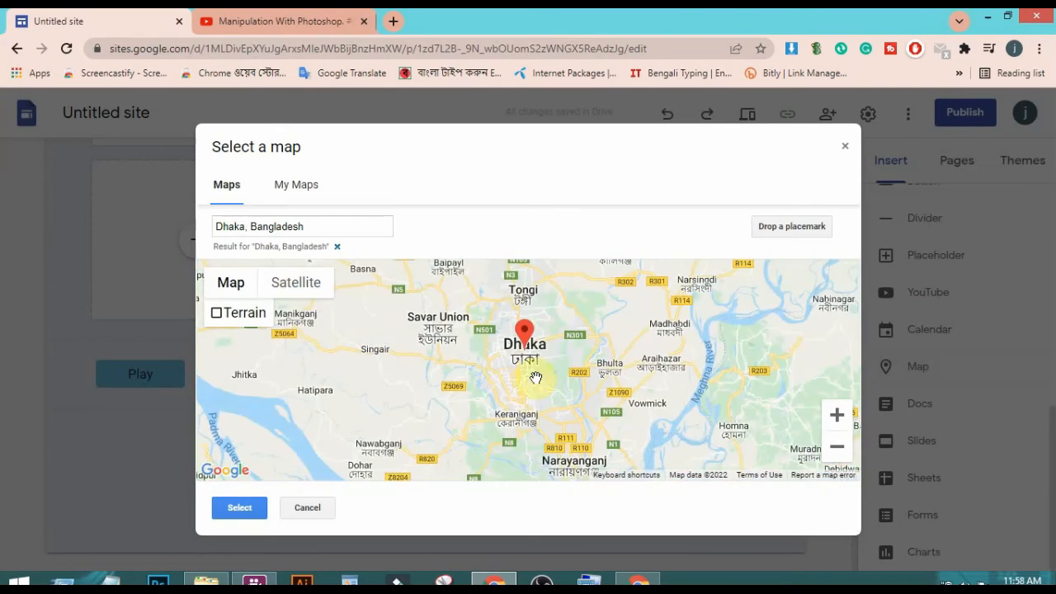
{"action": "left_click", "coordinate": [239, 507]}
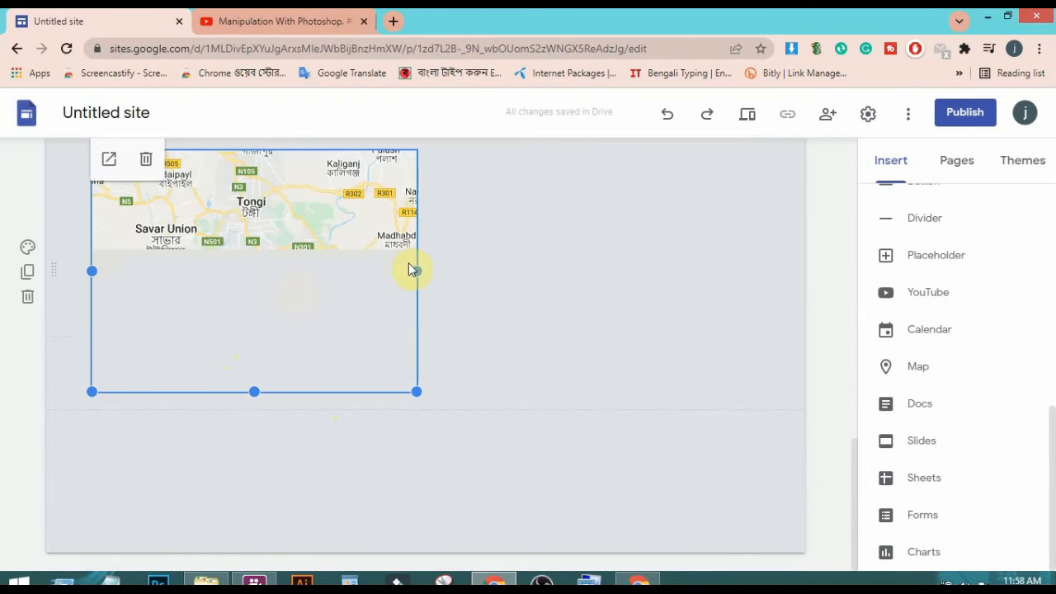
Step: Widen the Dhaka map to the full width of the page's content area
{"action": "left_click_drag", "start_coordinate": [417, 271], "coordinate": [759, 290]}
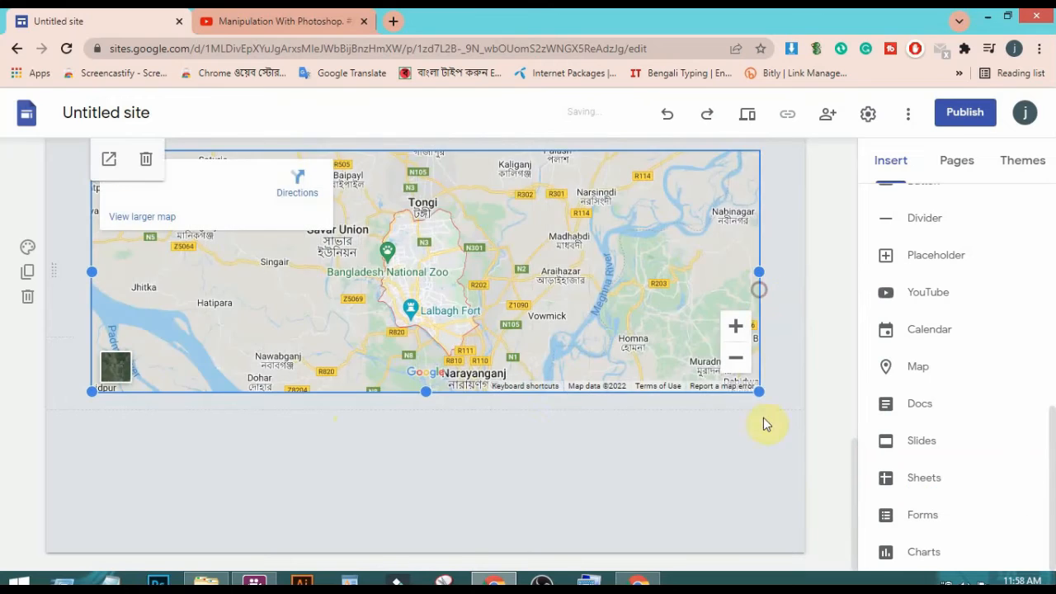
{"action": "scroll", "coordinate": [536, 377], "scroll_direction": "up", "scroll_amount": 2}
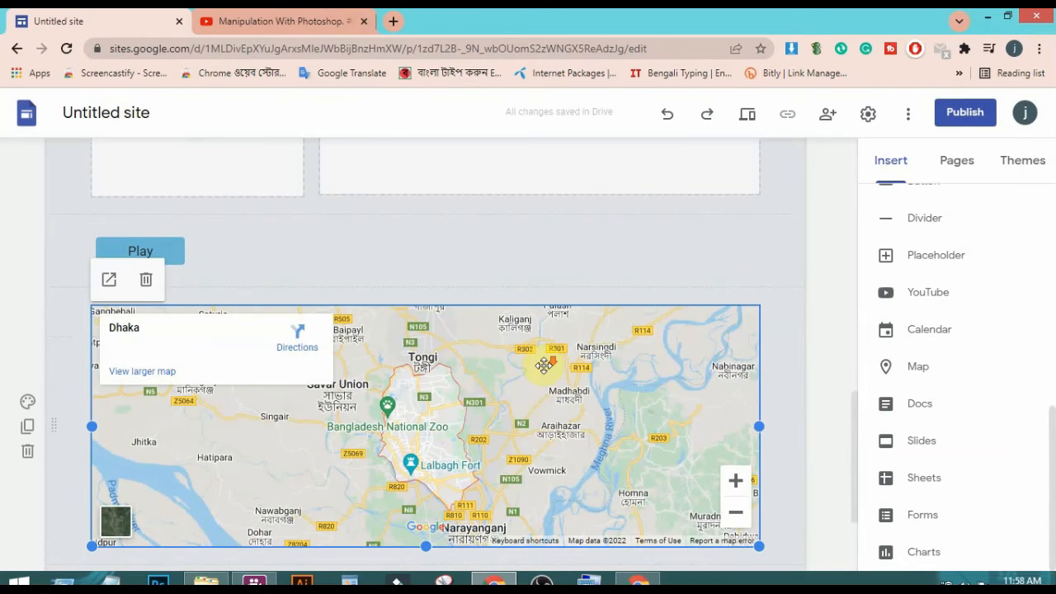
{"action": "scroll", "coordinate": [544, 365], "scroll_direction": "down", "scroll_amount": 2}
{"action": "scroll", "coordinate": [566, 505], "scroll_direction": "up", "scroll_amount": 3}
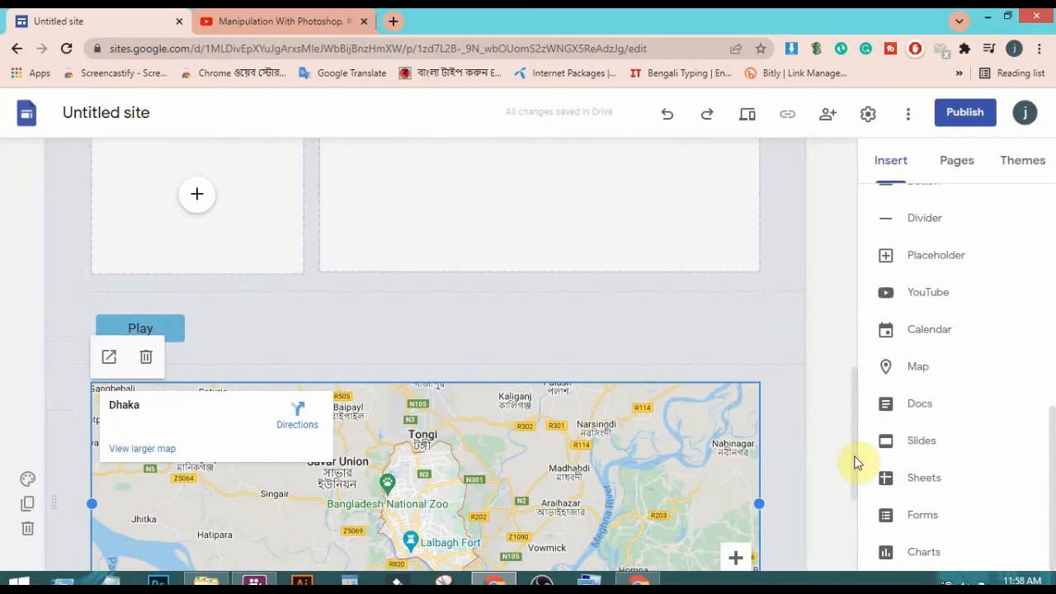
{"action": "left_click", "coordinate": [916, 444]}
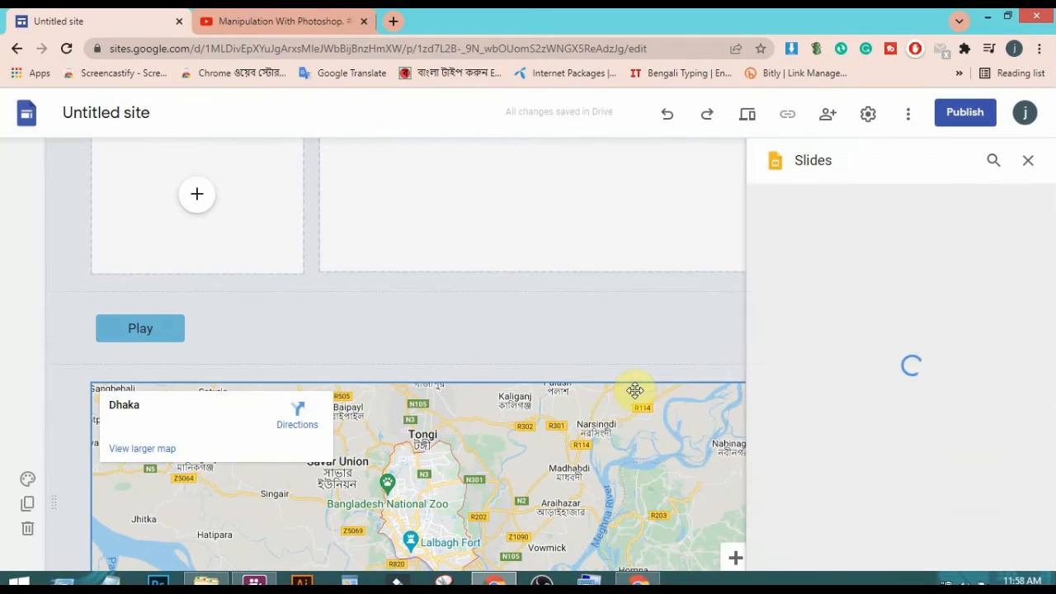
{"action": "scroll", "coordinate": [635, 388], "scroll_direction": "down", "scroll_amount": 2}
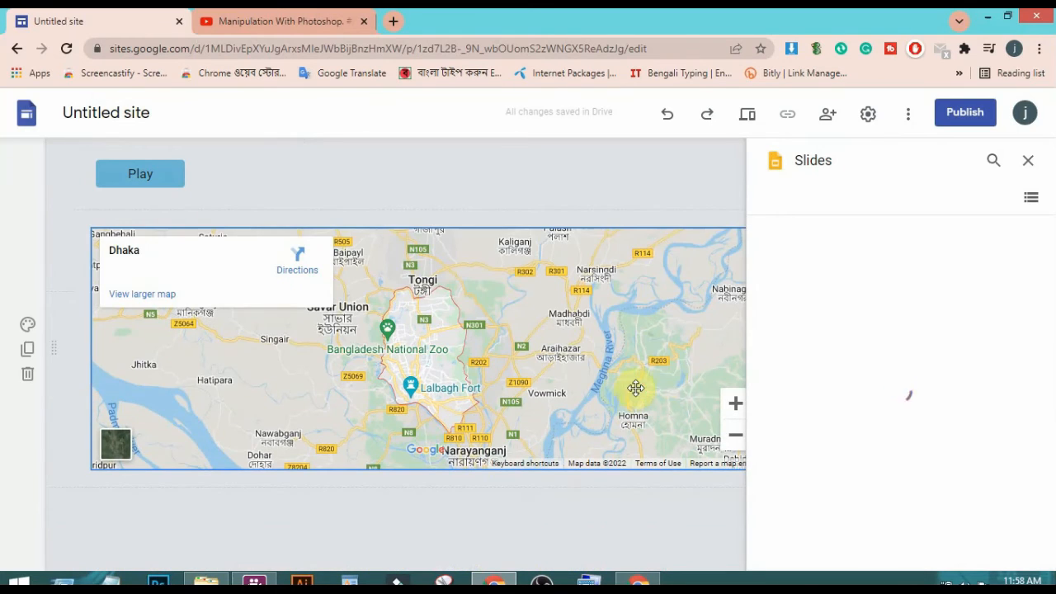
{"action": "left_click", "coordinate": [1028, 161]}
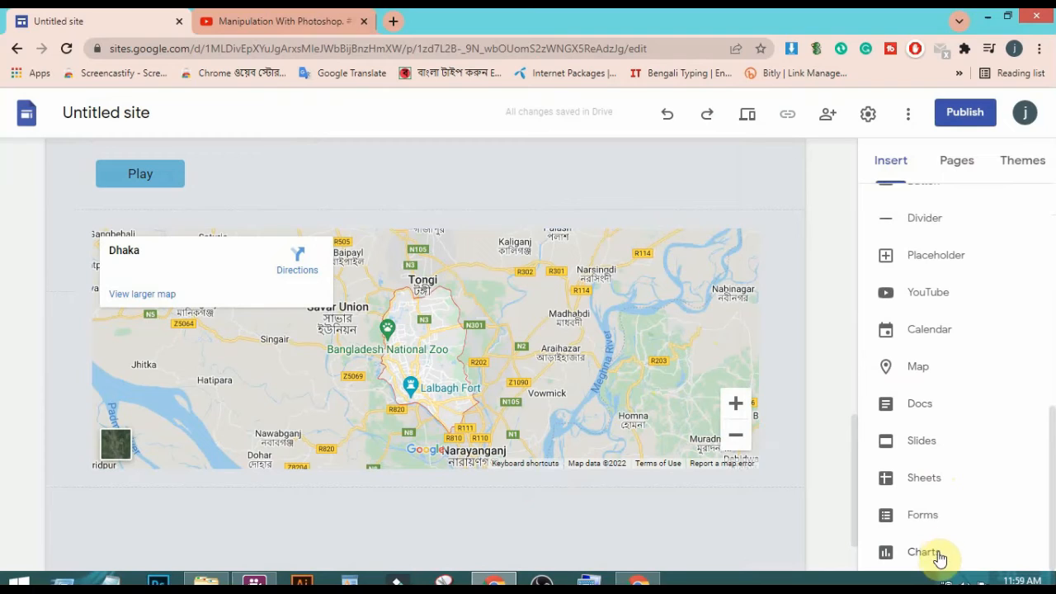
Step: Insert an empty text box below the Dhaka map
{"action": "scroll", "coordinate": [931, 523], "scroll_direction": "up", "scroll_amount": 4}
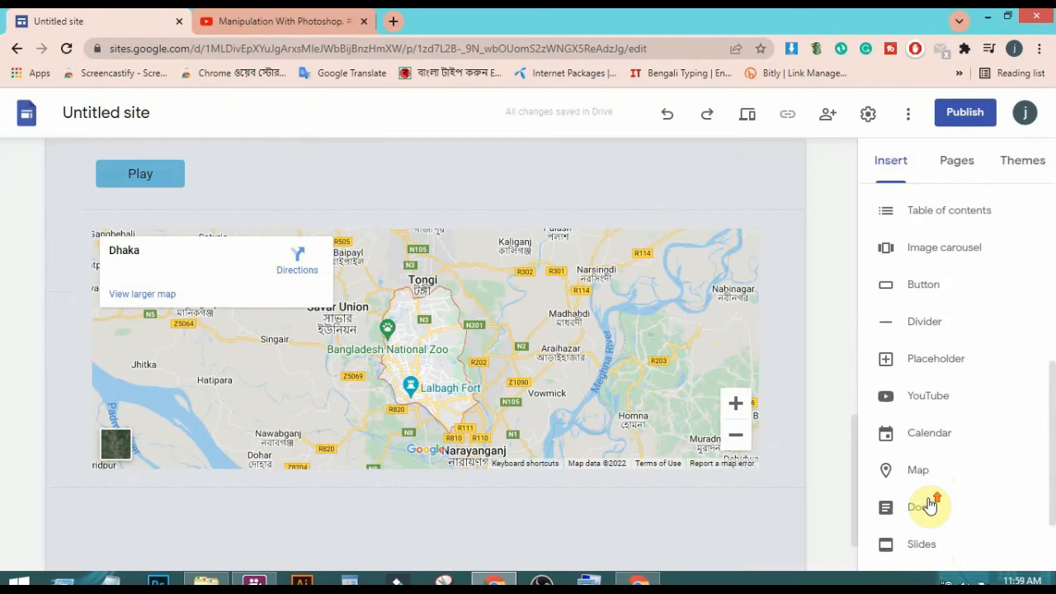
{"action": "scroll", "coordinate": [929, 343], "scroll_direction": "up", "scroll_amount": 3}
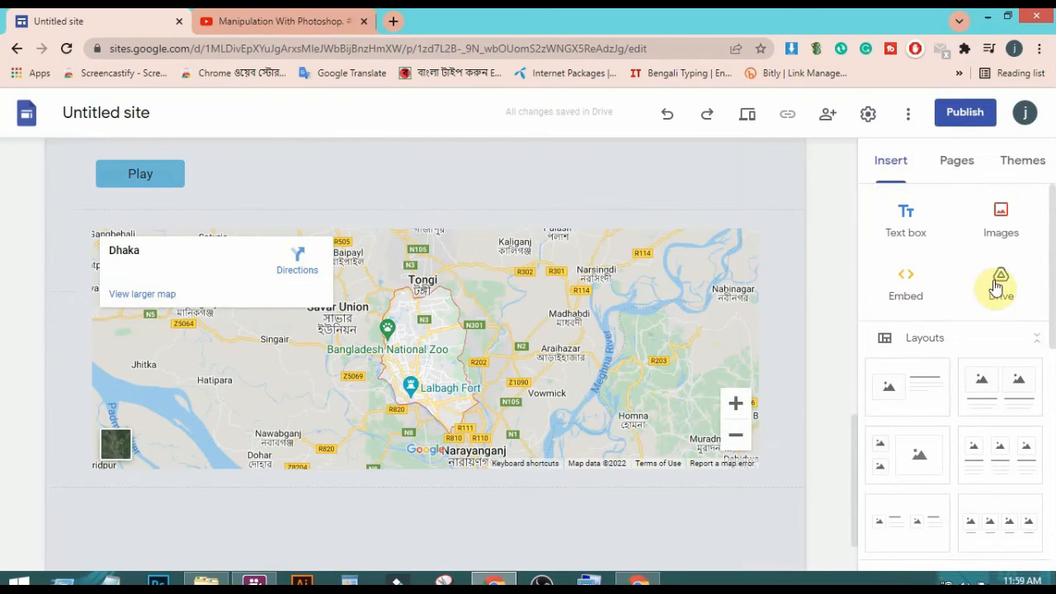
{"action": "left_click", "coordinate": [1004, 232]}
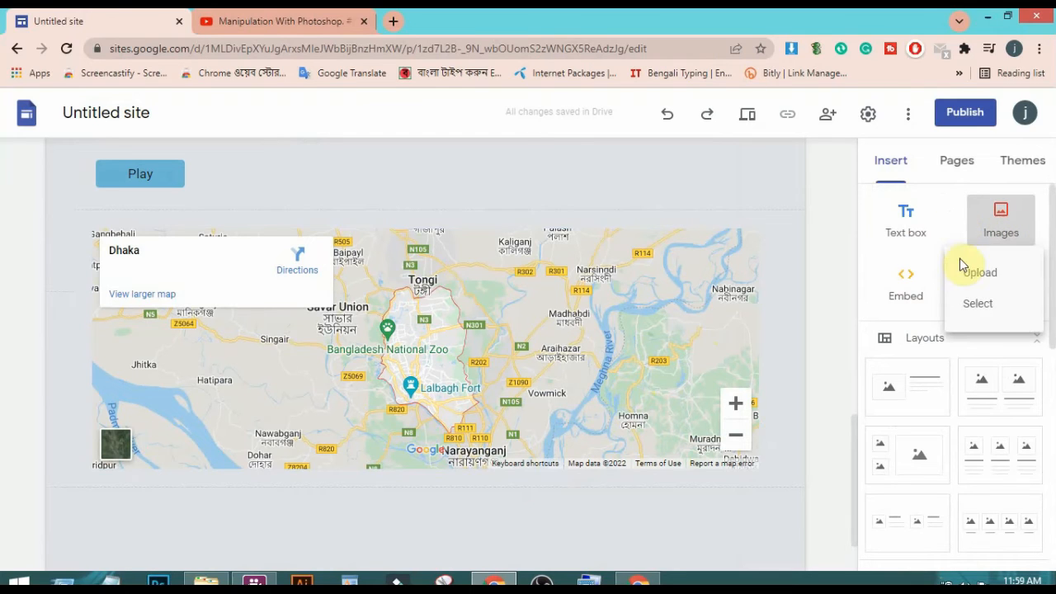
{"action": "left_click", "coordinate": [909, 217]}
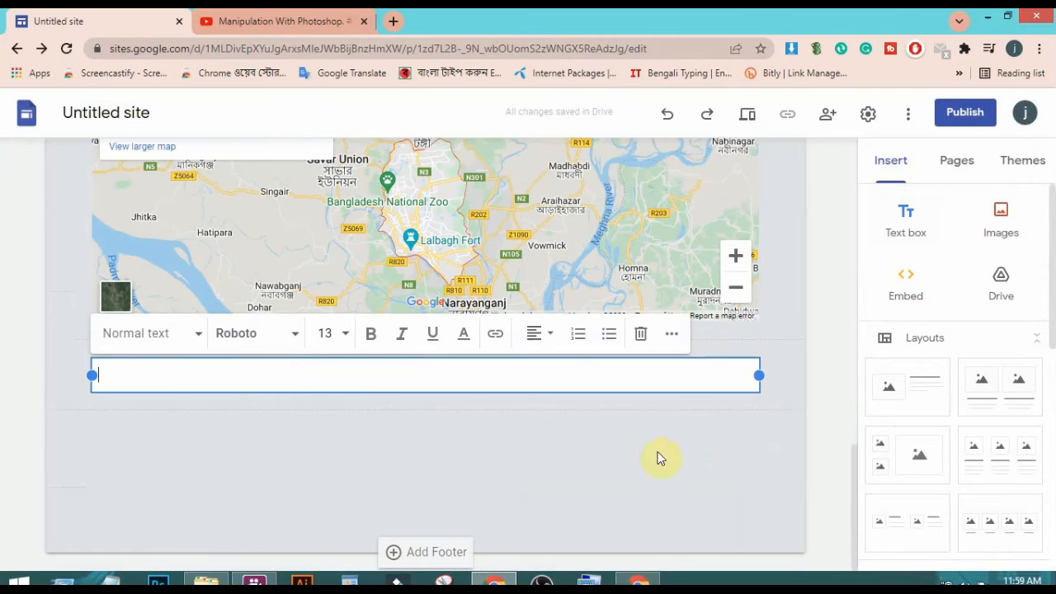
Step: Start publishing the site, try demo, demosite and demosite1 as its web address, and clear the entry
{"action": "left_click", "coordinate": [967, 113]}
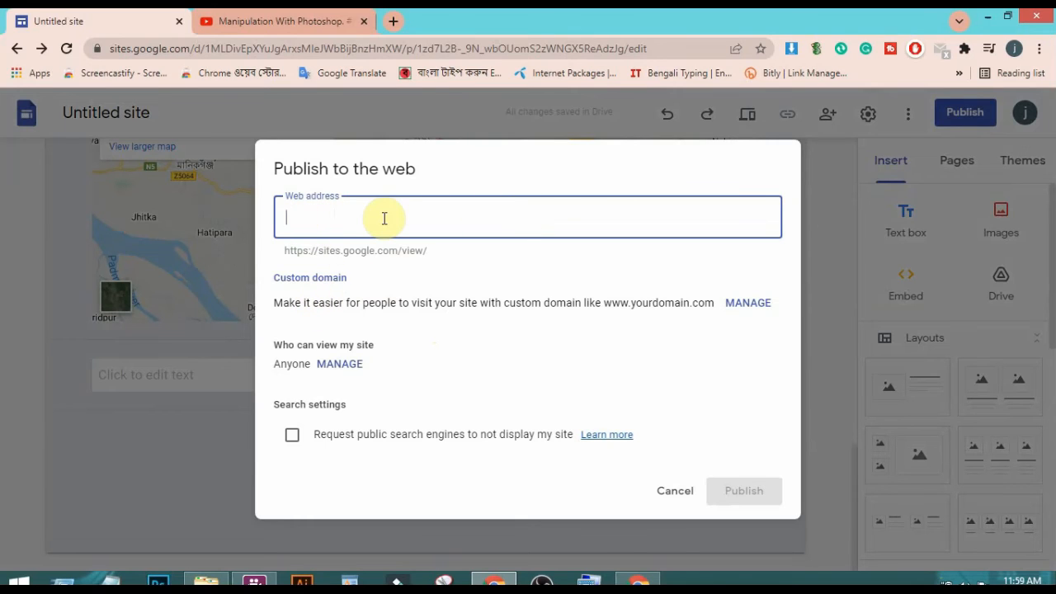
{"action": "type", "text": "dem"}
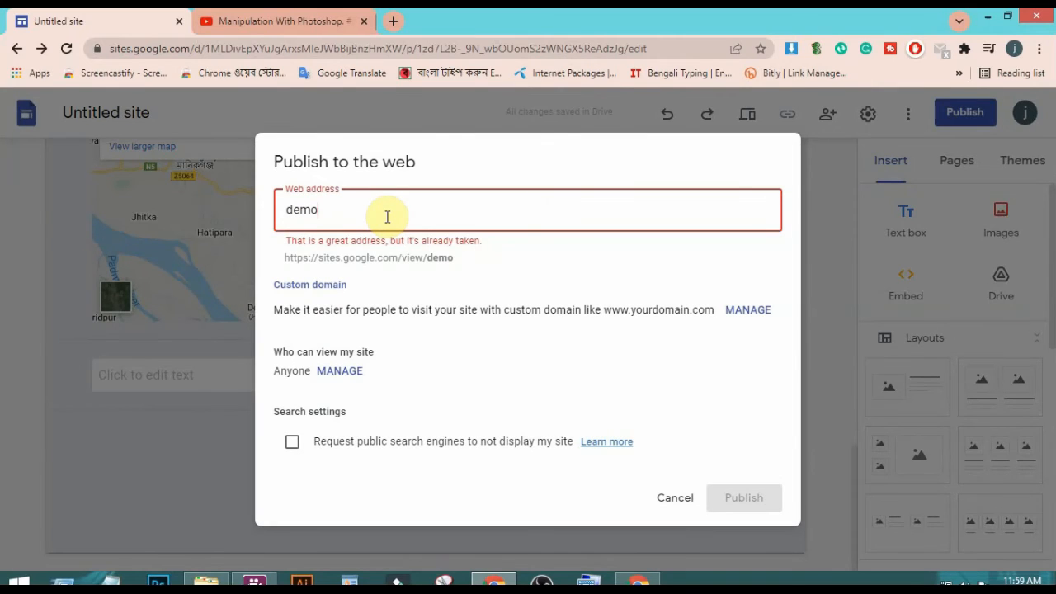
{"action": "type", "text": "osite"}
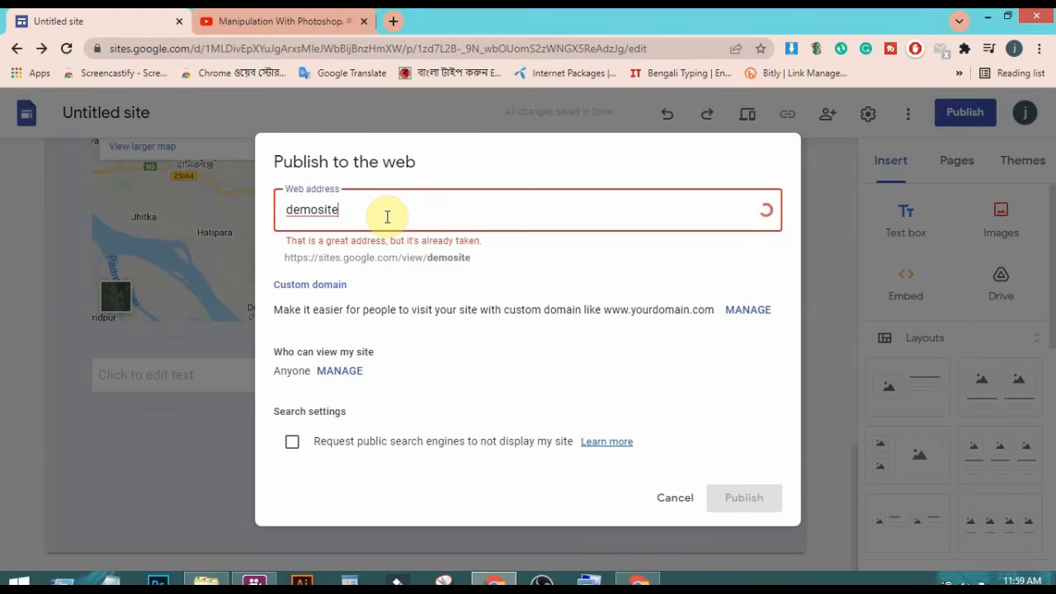
{"action": "type", "text": "1"}
{"action": "key", "text": "BackSpace"}
{"action": "key", "text": "BackSpace"}
{"action": "key", "text": "BackSpace"}
{"action": "key", "text": "BackSpace"}
{"action": "key", "text": "BackSpace"}
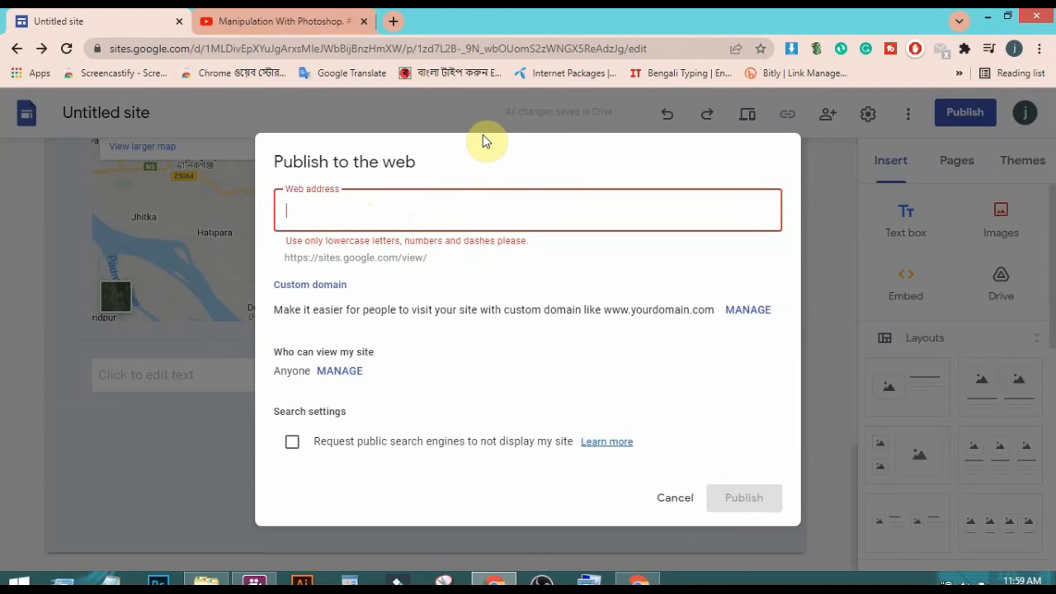
Step: Set the site's web address to mjkcritic and publish the site
{"action": "type", "text": "mjk"}
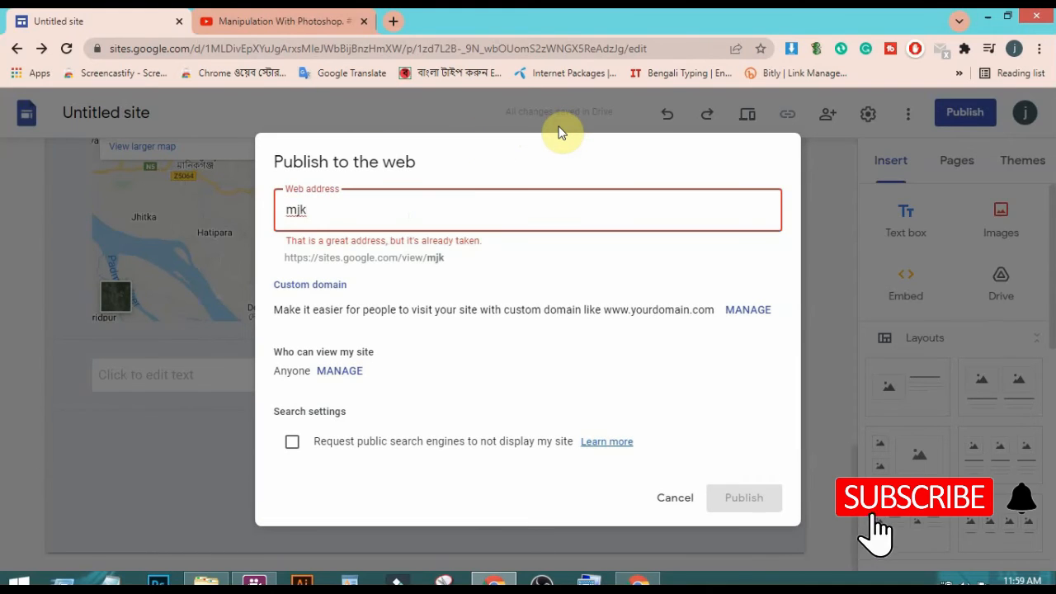
{"action": "type", "text": "-"}
{"action": "key", "text": "BackSpace"}
{"action": "type", "text": "critic"}
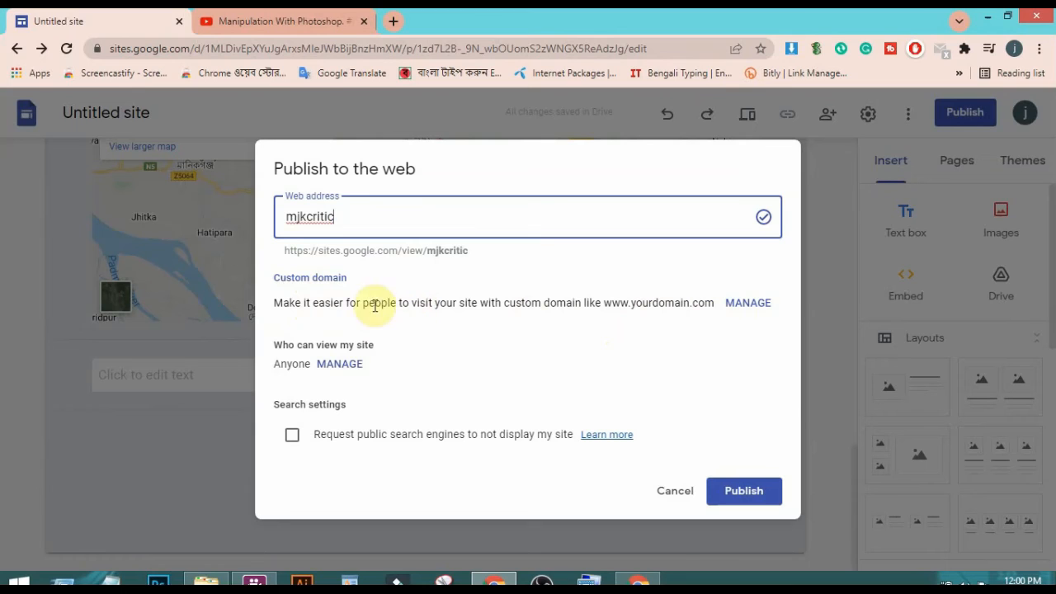
{"action": "left_click", "coordinate": [744, 497]}
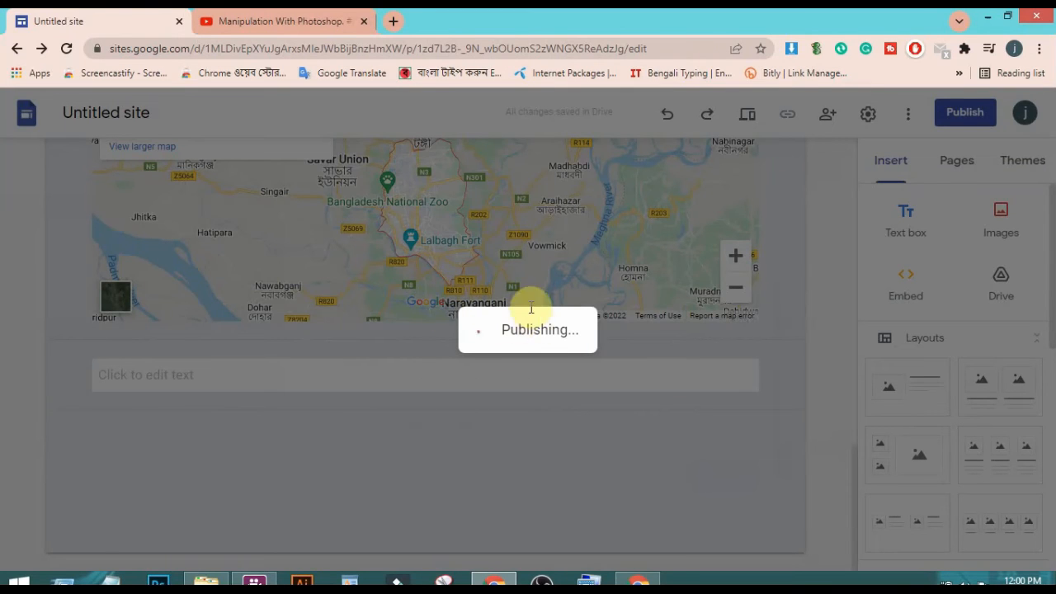
Step: Open the published site and look through its Home page from the header to the map
{"action": "scroll", "coordinate": [544, 346], "scroll_direction": "up", "scroll_amount": 9}
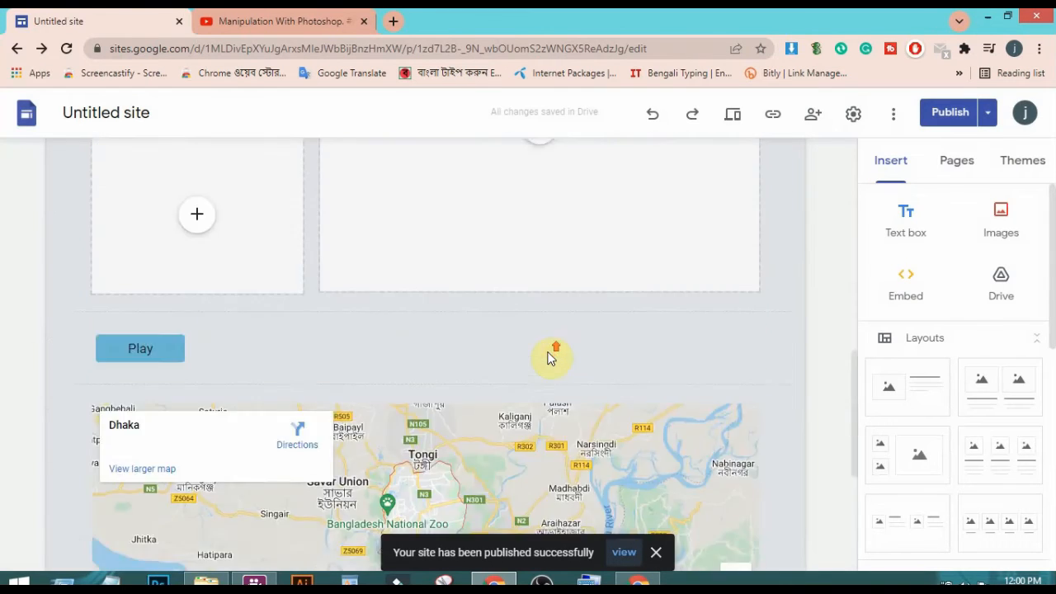
{"action": "scroll", "coordinate": [548, 352], "scroll_direction": "up", "scroll_amount": 3}
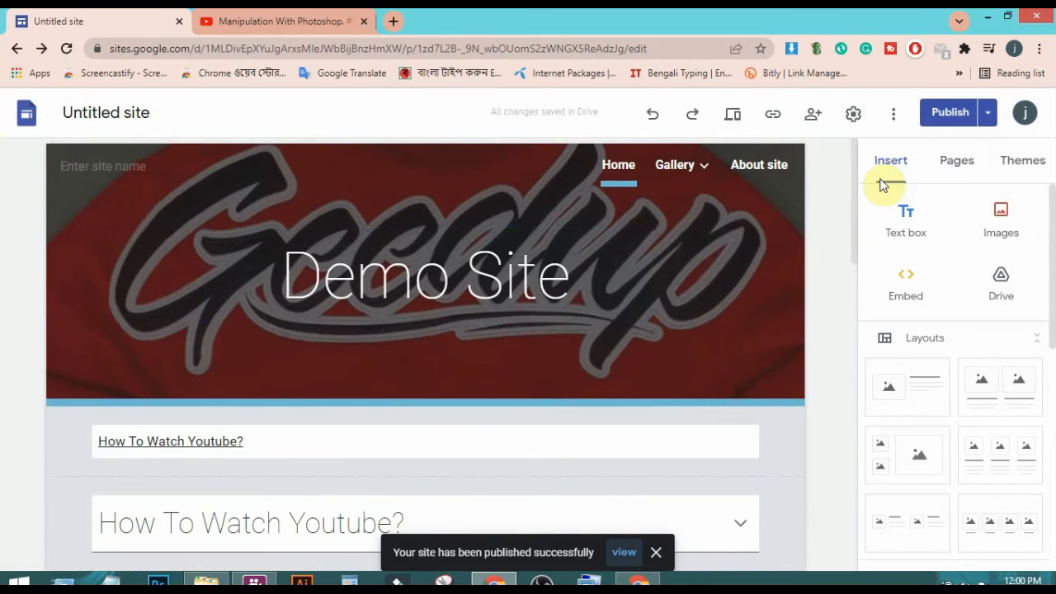
{"action": "left_click", "coordinate": [987, 115]}
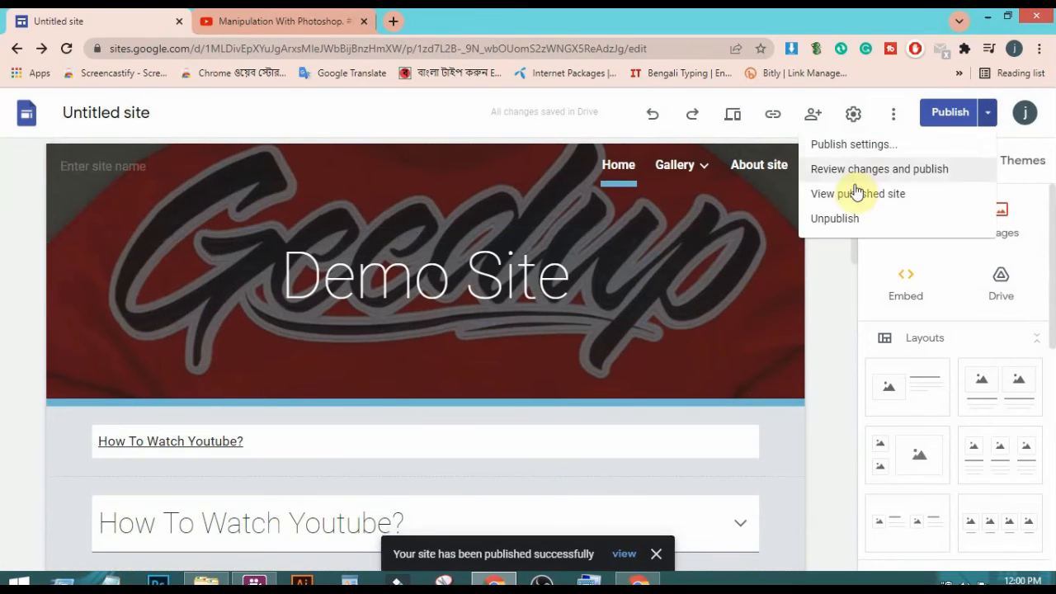
{"action": "left_click", "coordinate": [879, 198]}
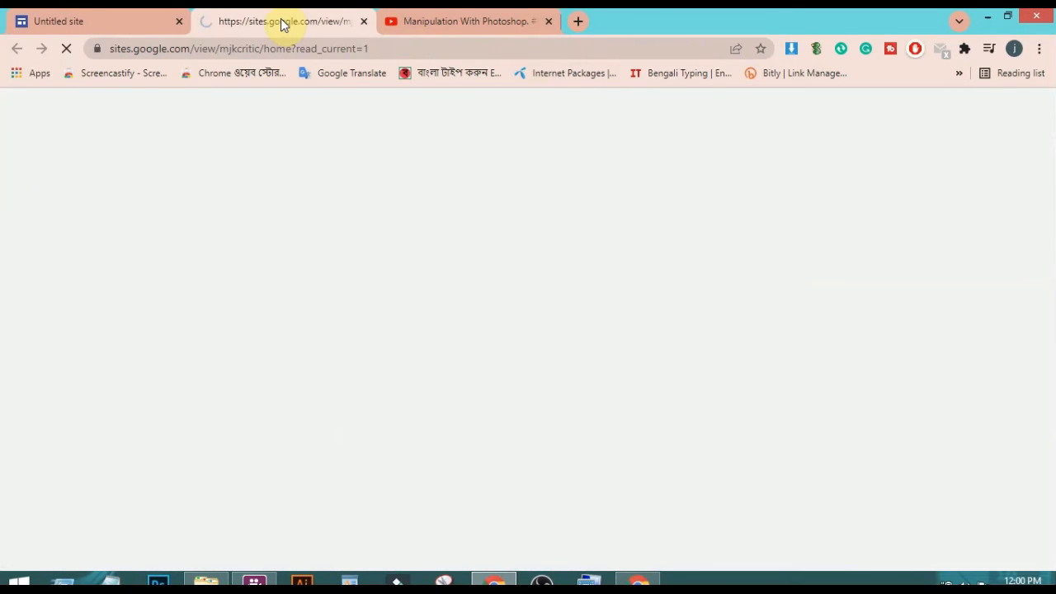
{"action": "scroll", "coordinate": [541, 328], "scroll_direction": "down", "scroll_amount": 4}
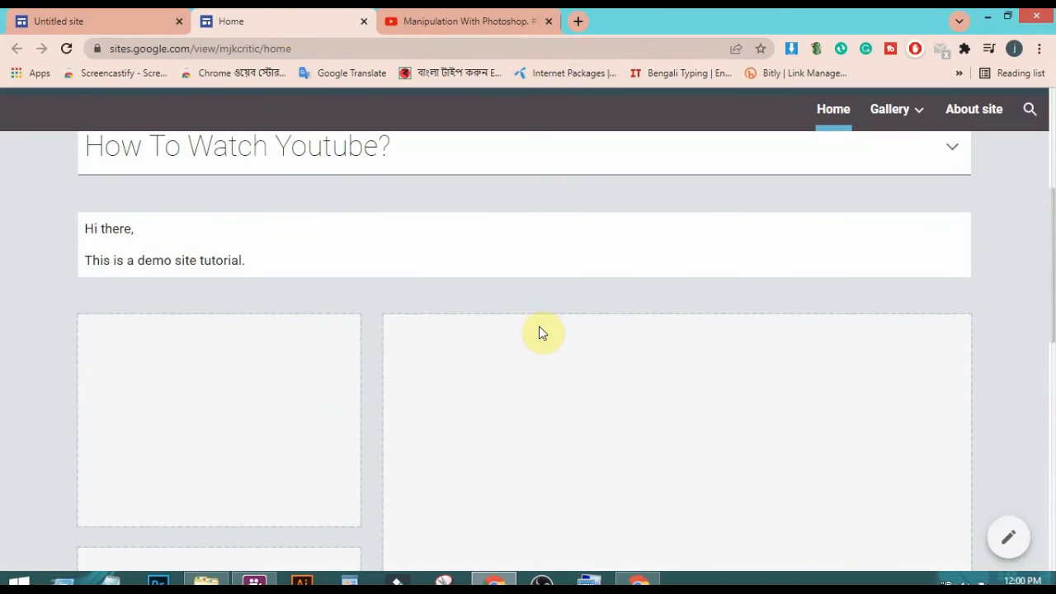
{"action": "scroll", "coordinate": [436, 391], "scroll_direction": "down", "scroll_amount": 8}
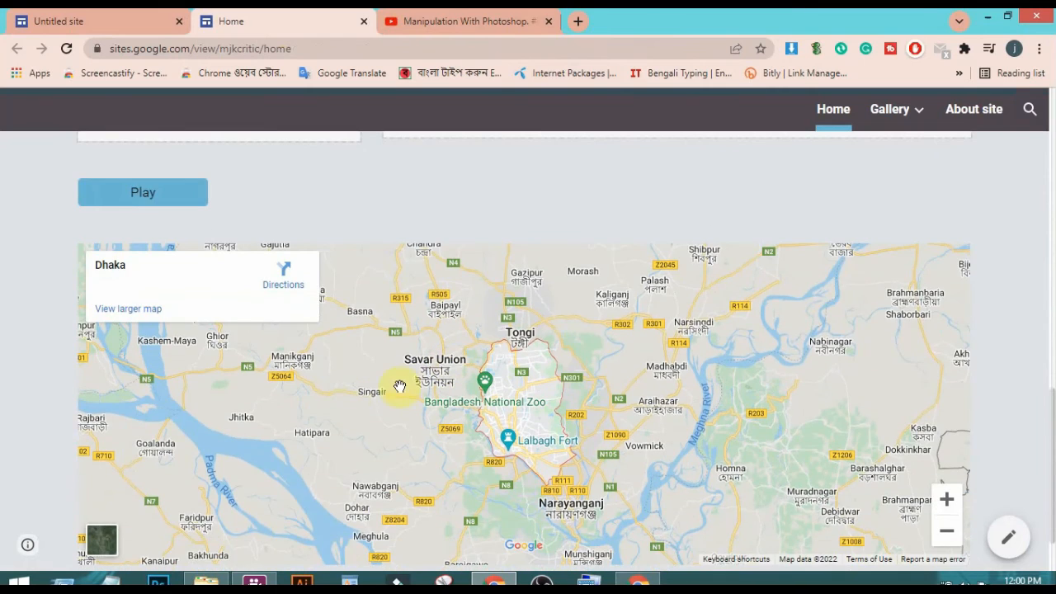
{"action": "scroll", "coordinate": [400, 386], "scroll_direction": "down", "scroll_amount": 2}
{"action": "scroll", "coordinate": [639, 438], "scroll_direction": "up", "scroll_amount": 2}
{"action": "scroll", "coordinate": [519, 433], "scroll_direction": "down", "scroll_amount": 2}
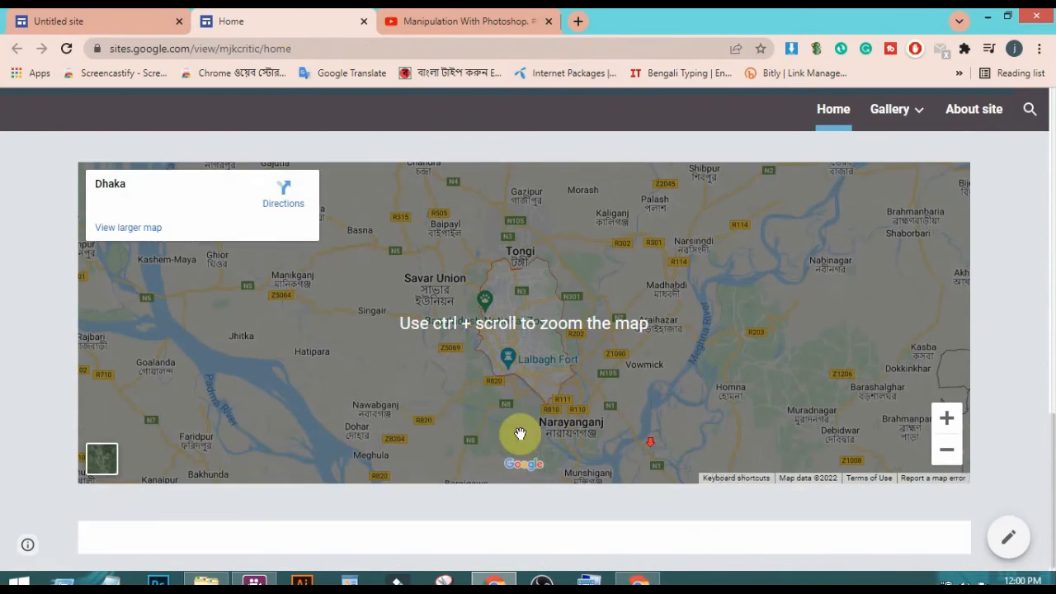
{"action": "scroll", "coordinate": [693, 370], "scroll_direction": "up", "scroll_amount": 5}
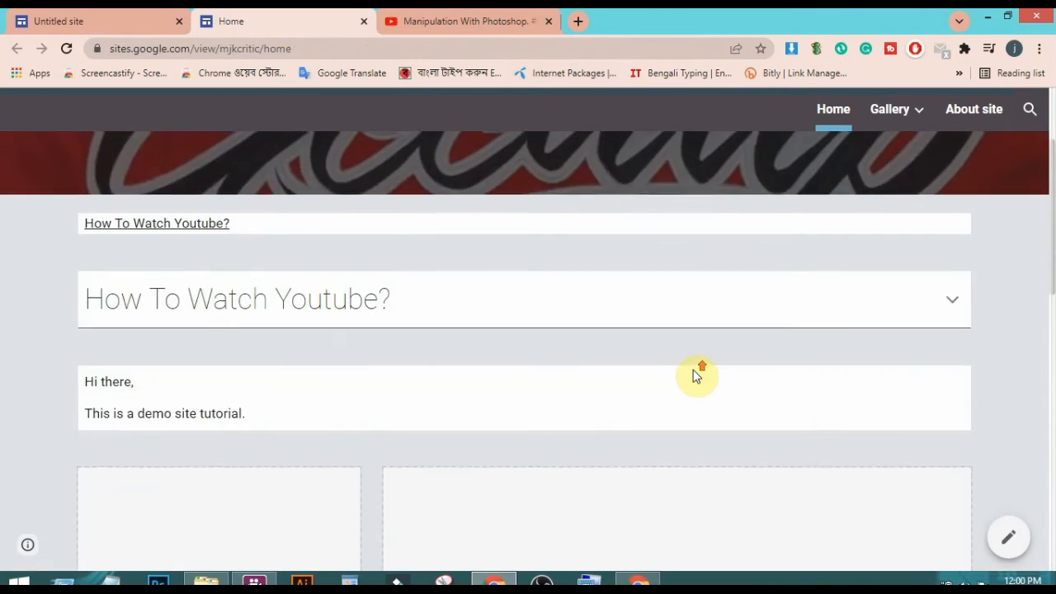
{"action": "scroll", "coordinate": [693, 370], "scroll_direction": "up", "scroll_amount": 2}
Step: View the Natural and City subpages of Gallery on the published site
{"action": "mouse_move", "coordinate": [897, 119]}
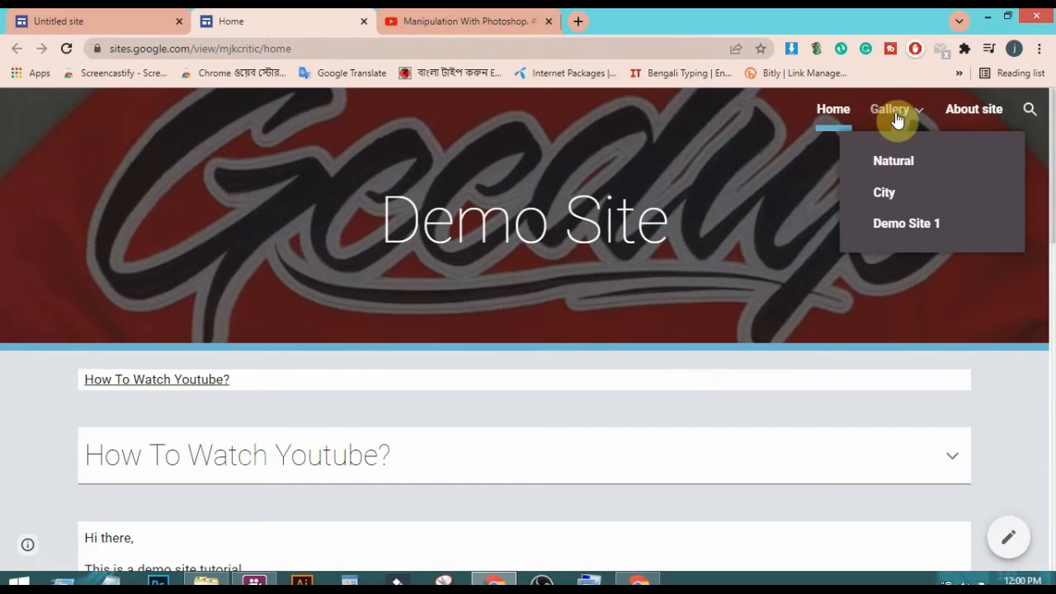
{"action": "left_click", "coordinate": [896, 163]}
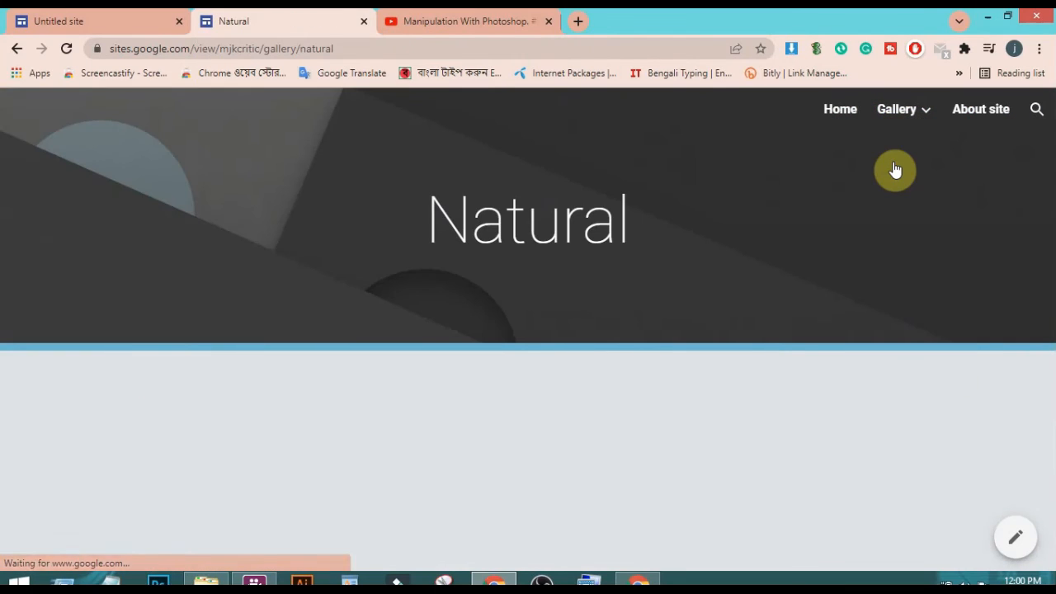
{"action": "mouse_move", "coordinate": [910, 111]}
{"action": "left_click", "coordinate": [898, 202]}
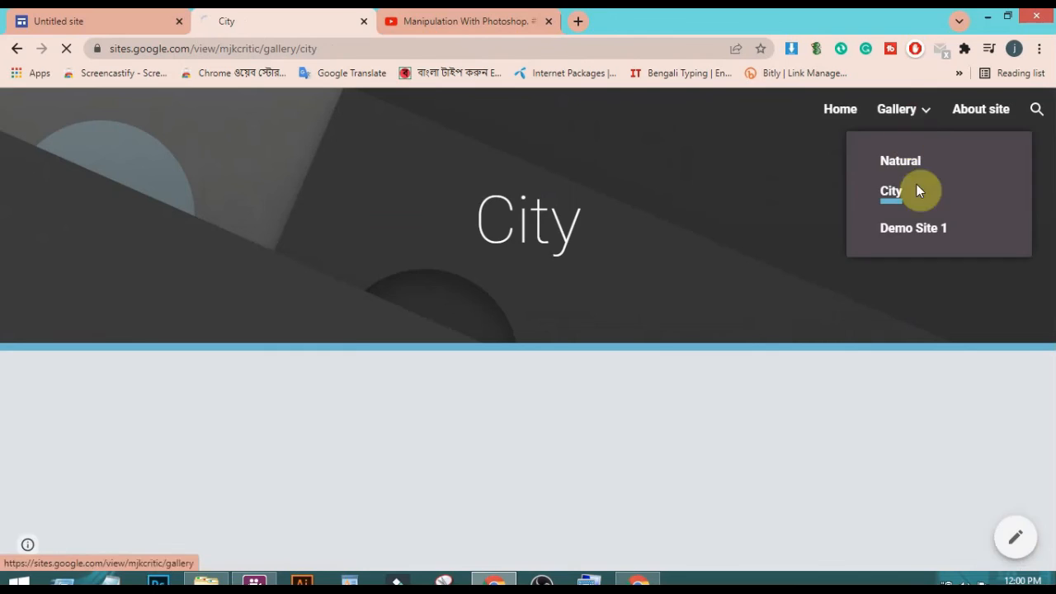
Step: Follow the Demo Site 1 link under Gallery and view the About site page on the published site
{"action": "left_click", "coordinate": [915, 229]}
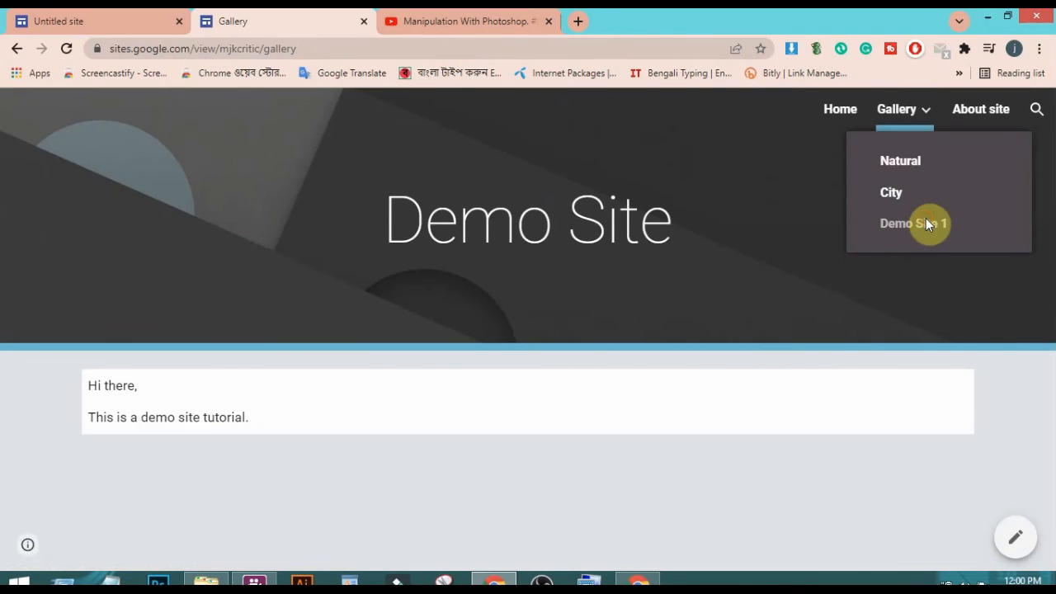
{"action": "left_click", "coordinate": [989, 117]}
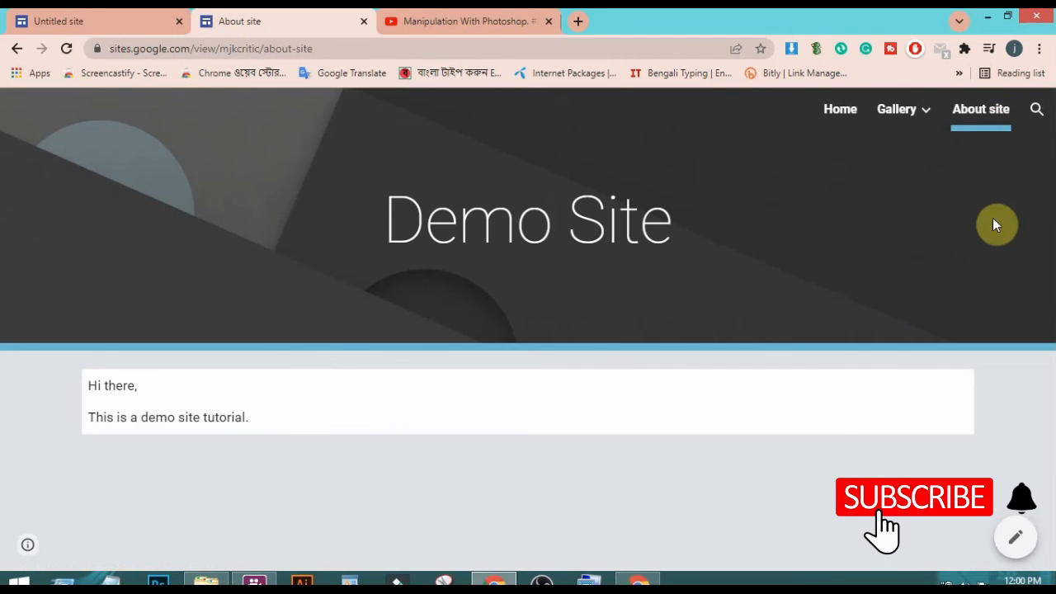
Step: Switch back to the site editor and open the Natural subpage of Gallery with the site's page list
{"action": "left_click", "coordinate": [106, 19]}
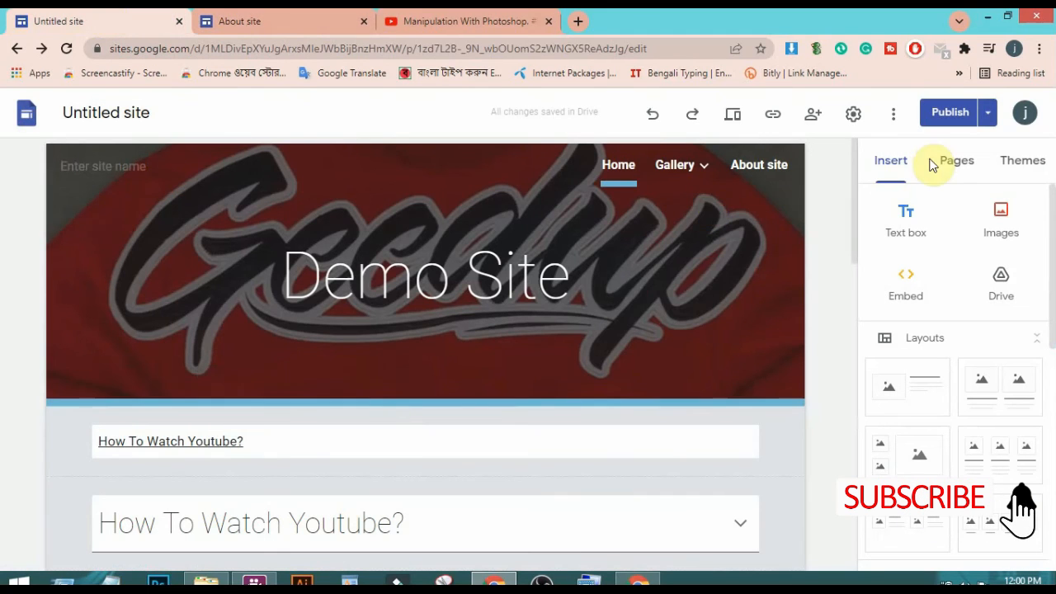
{"action": "mouse_move", "coordinate": [674, 165]}
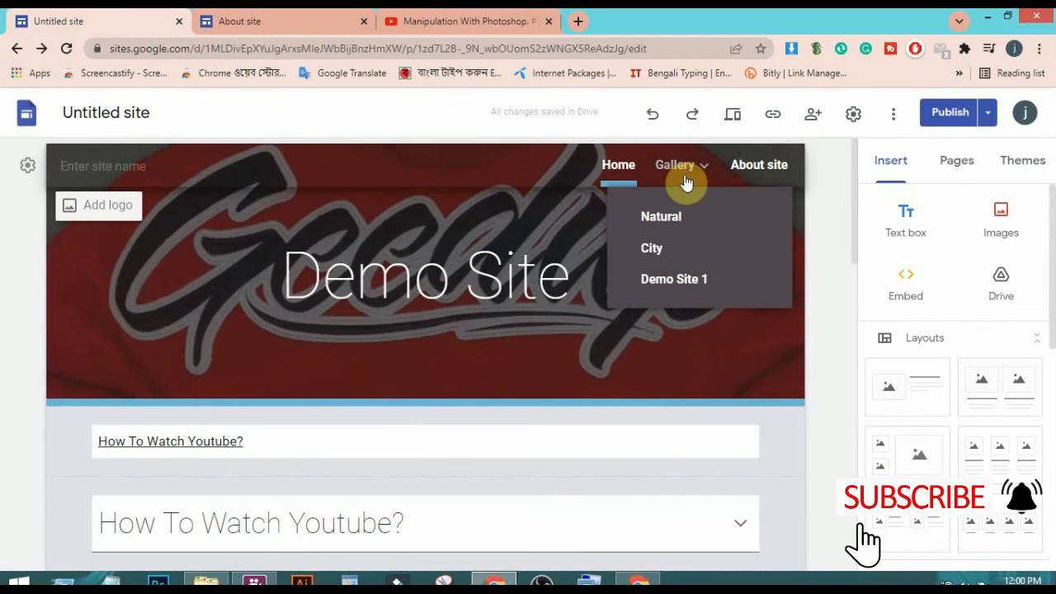
{"action": "left_click", "coordinate": [663, 217]}
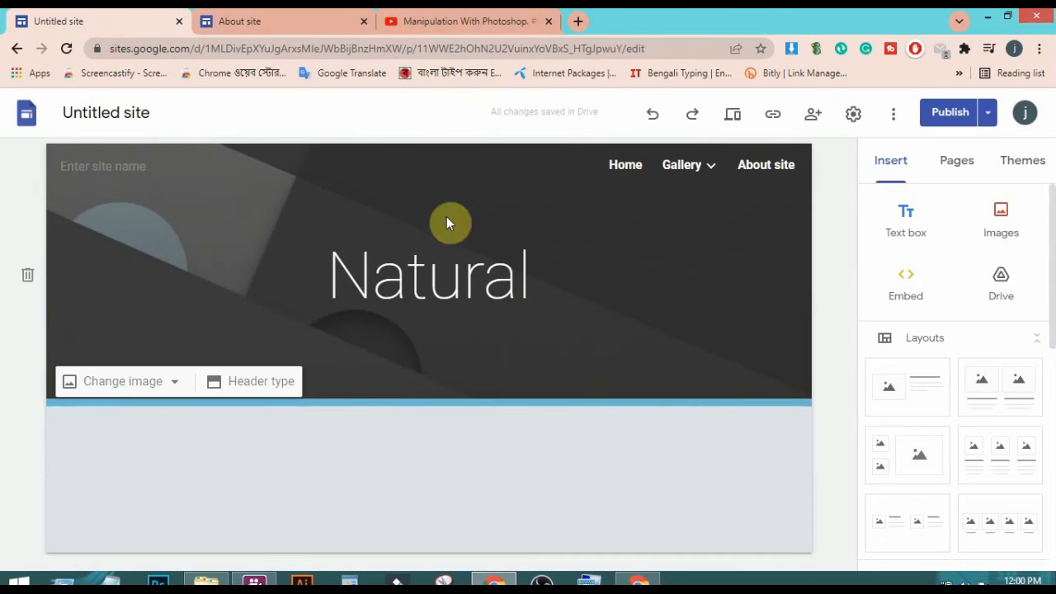
{"action": "left_click", "coordinate": [964, 160]}
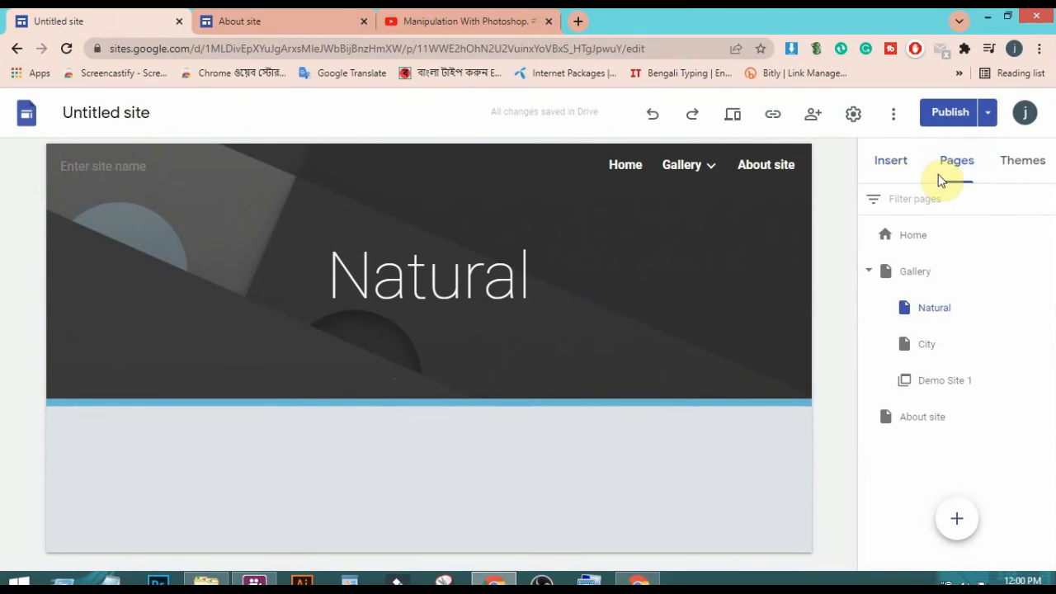
Step: Start inserting a YouTube video on the Natural page and search for Mjkcritic
{"action": "left_click", "coordinate": [892, 162]}
{"action": "scroll", "coordinate": [936, 476], "scroll_direction": "down", "scroll_amount": 5}
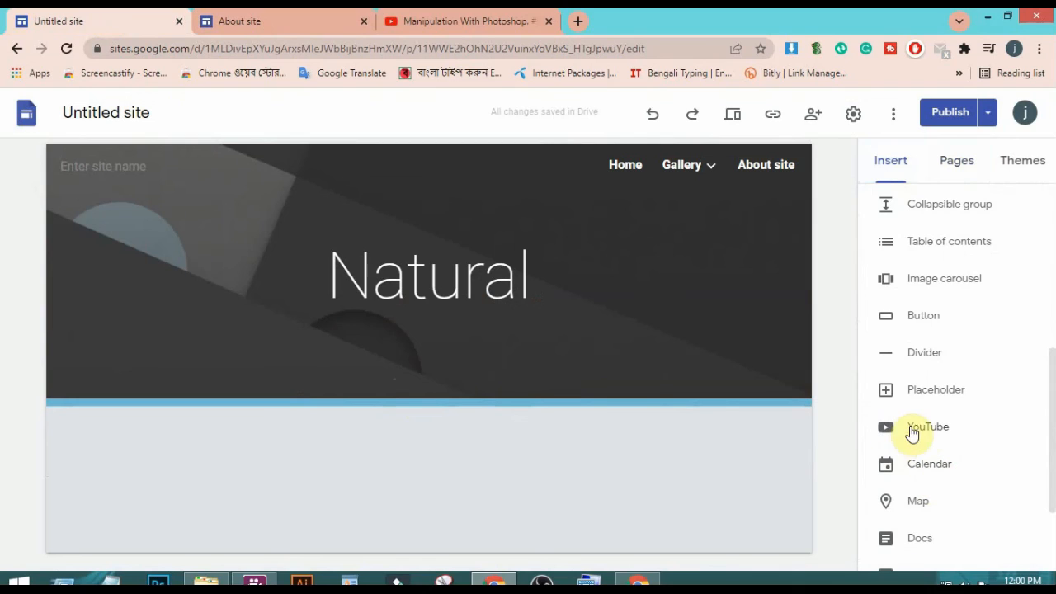
{"action": "left_click", "coordinate": [926, 432]}
{"action": "left_click", "coordinate": [408, 238]}
{"action": "type", "text": "Mjkcriti"}
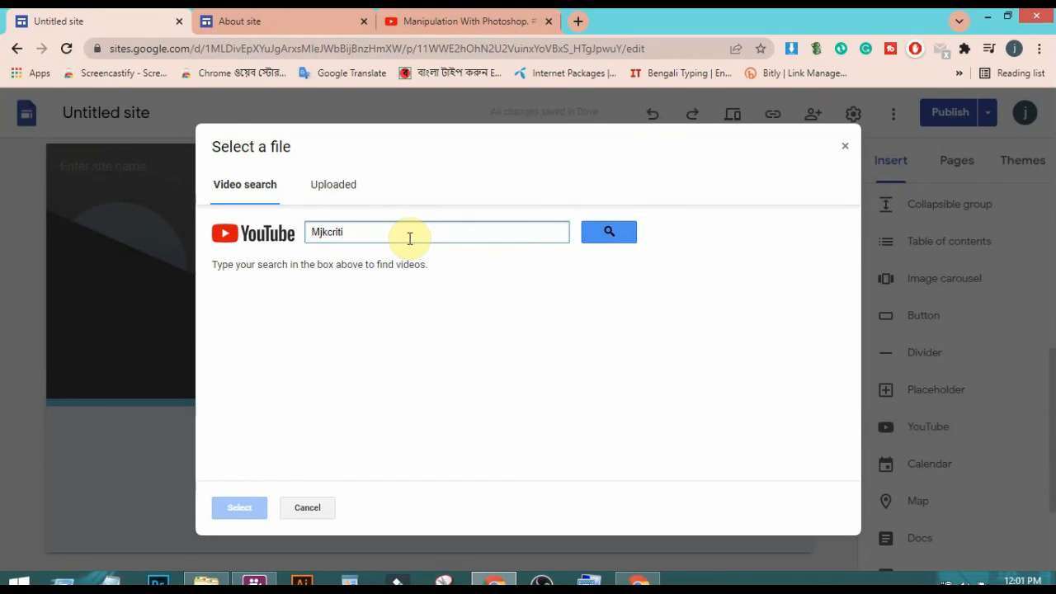
{"action": "type", "text": "c"}
{"action": "left_click", "coordinate": [605, 235]}
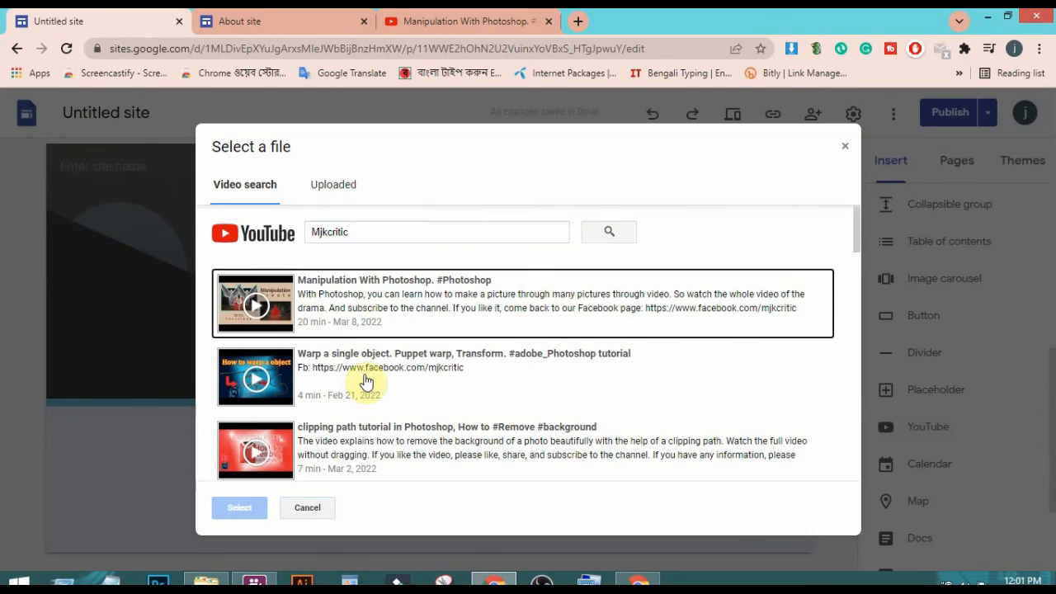
Step: Insert the video "Manipulation With Photoshop. #Photoshop" below the Natural page's header
{"action": "left_click", "coordinate": [457, 297]}
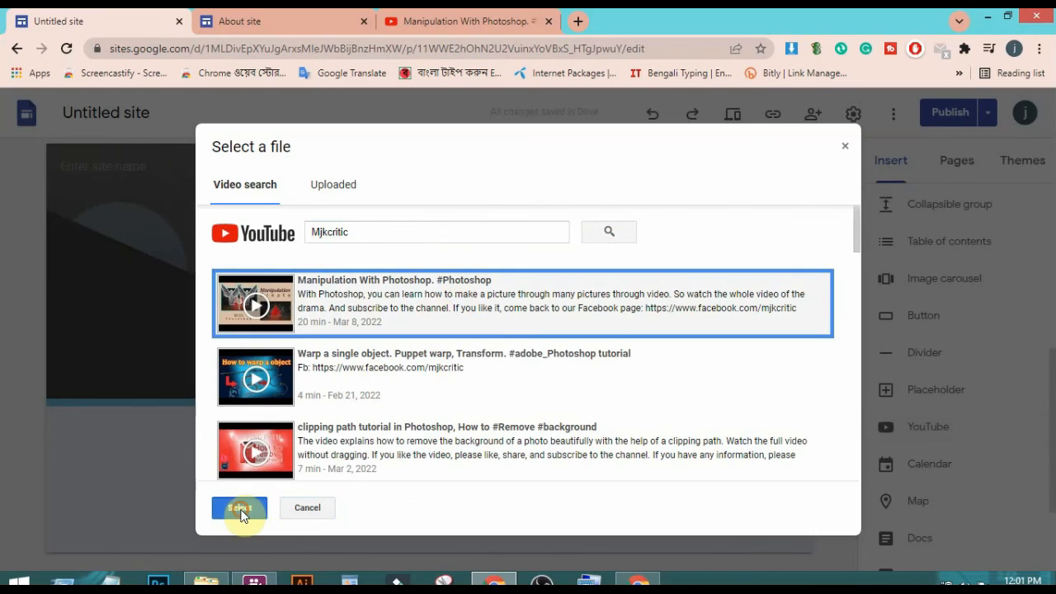
{"action": "left_click", "coordinate": [239, 507]}
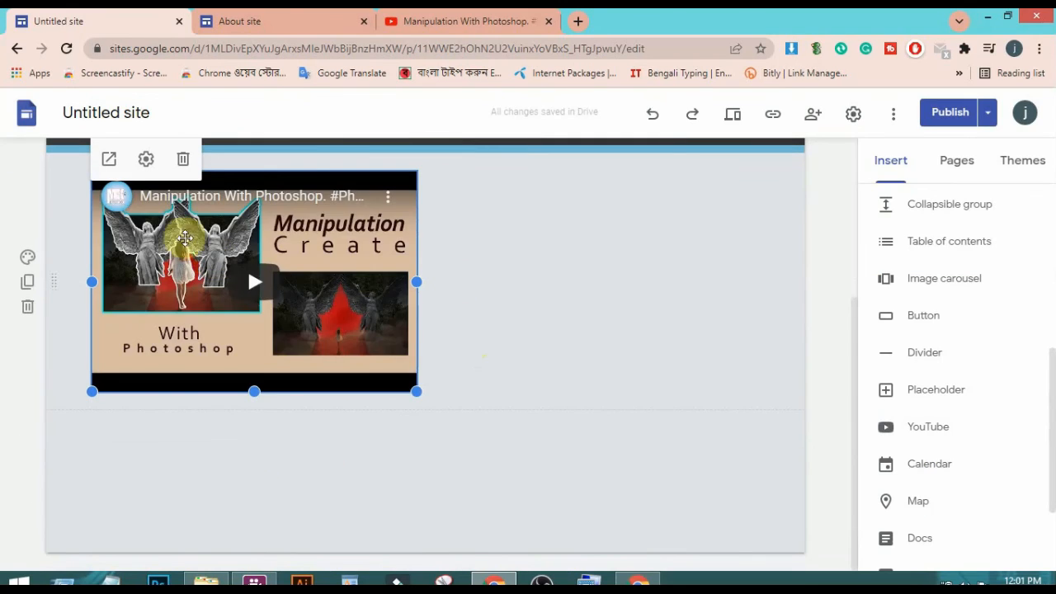
{"action": "left_click", "coordinate": [495, 373]}
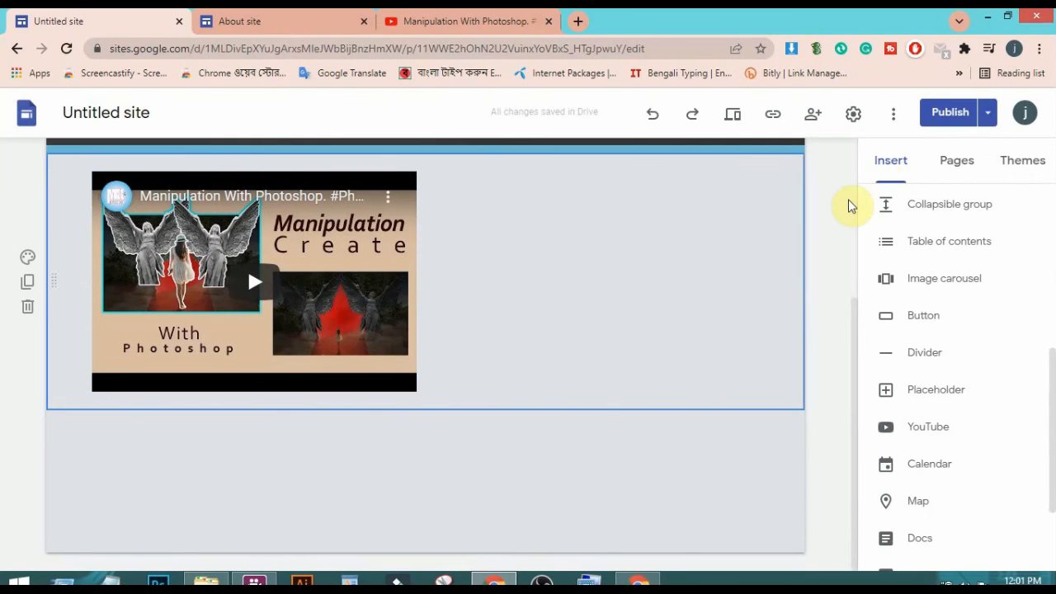
Step: Review the draft changes to the Natural page and publish the updated site
{"action": "left_click", "coordinate": [950, 113]}
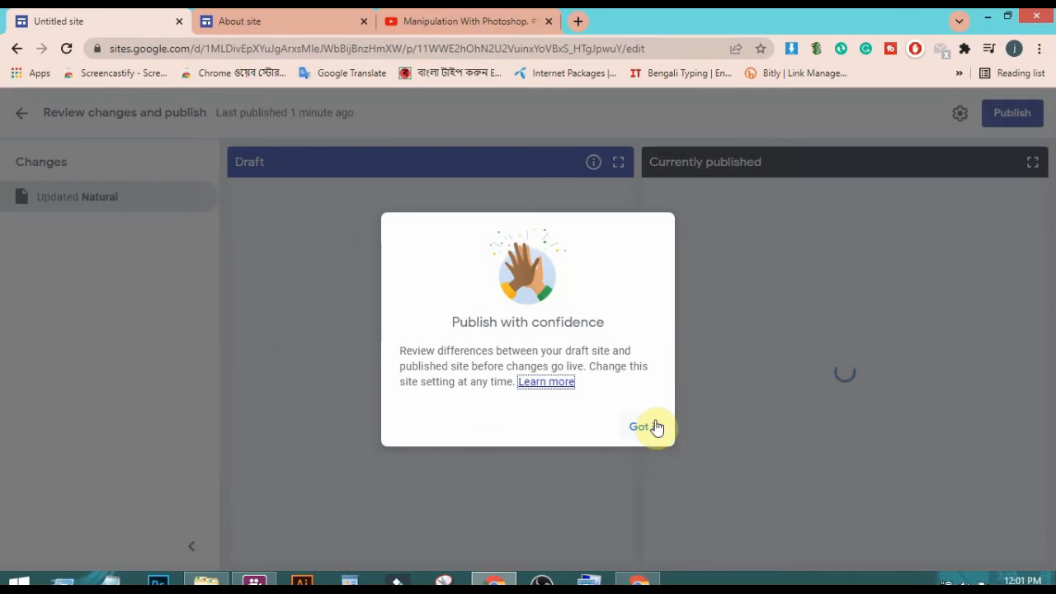
{"action": "left_click", "coordinate": [648, 432]}
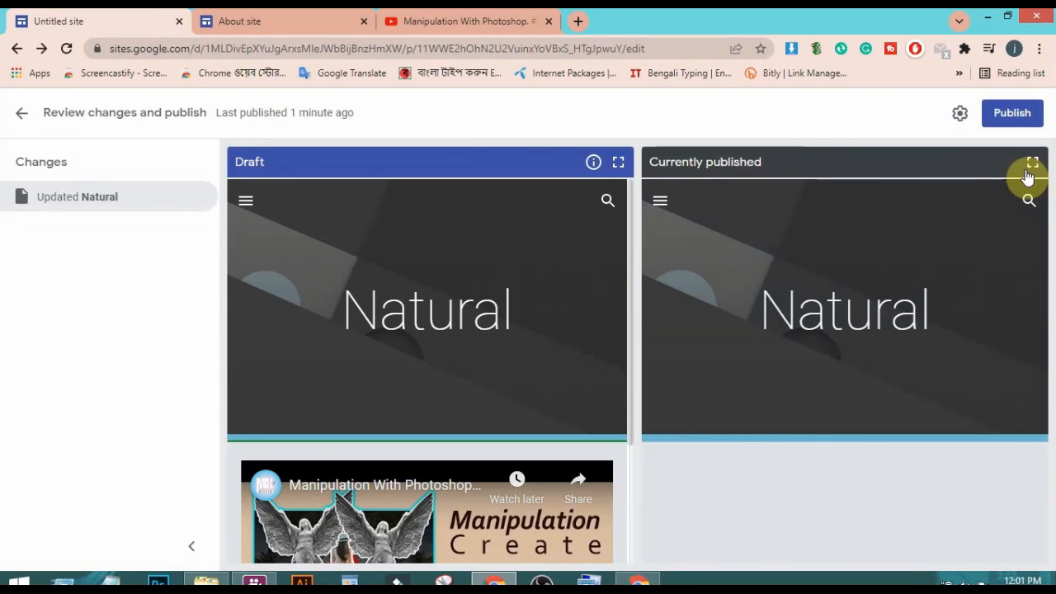
{"action": "left_click", "coordinate": [1013, 122]}
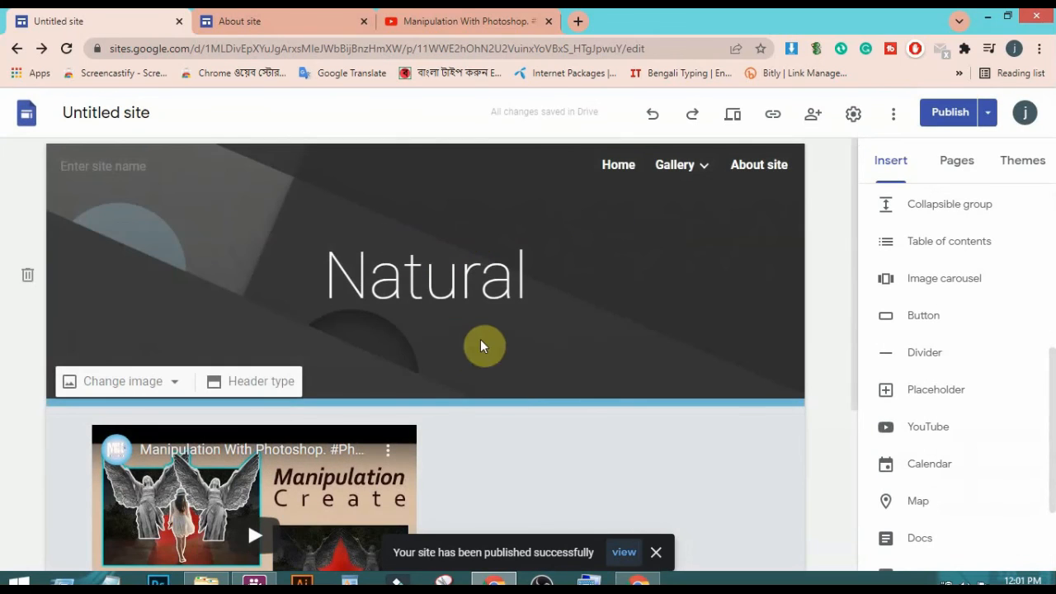
{"action": "scroll", "coordinate": [495, 380], "scroll_direction": "down", "scroll_amount": 3}
Step: Reload the published site and check its Natural and City subpages for the update
{"action": "left_click", "coordinate": [275, 15]}
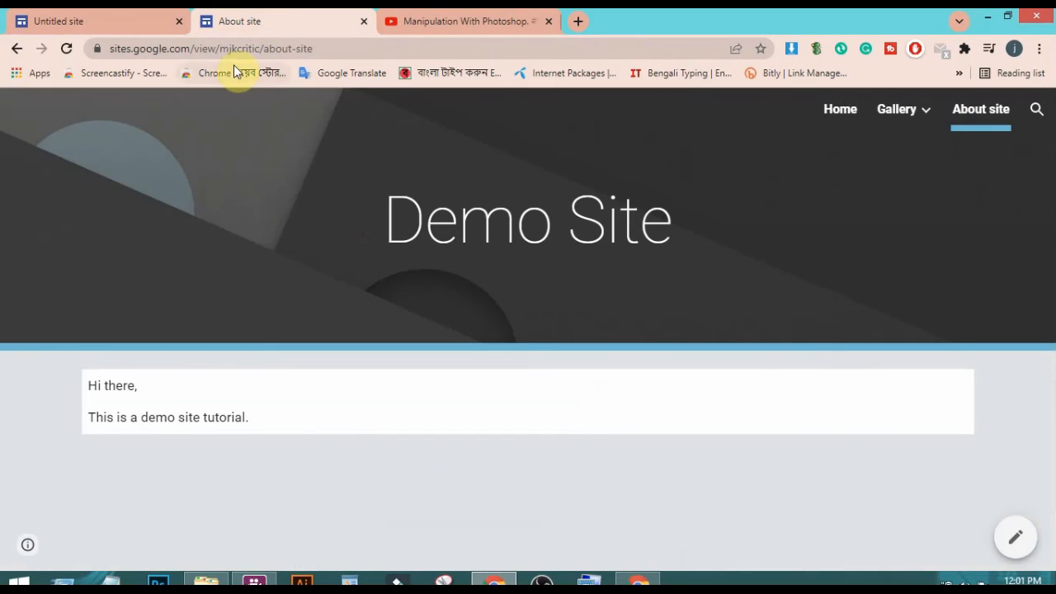
{"action": "left_click", "coordinate": [65, 50]}
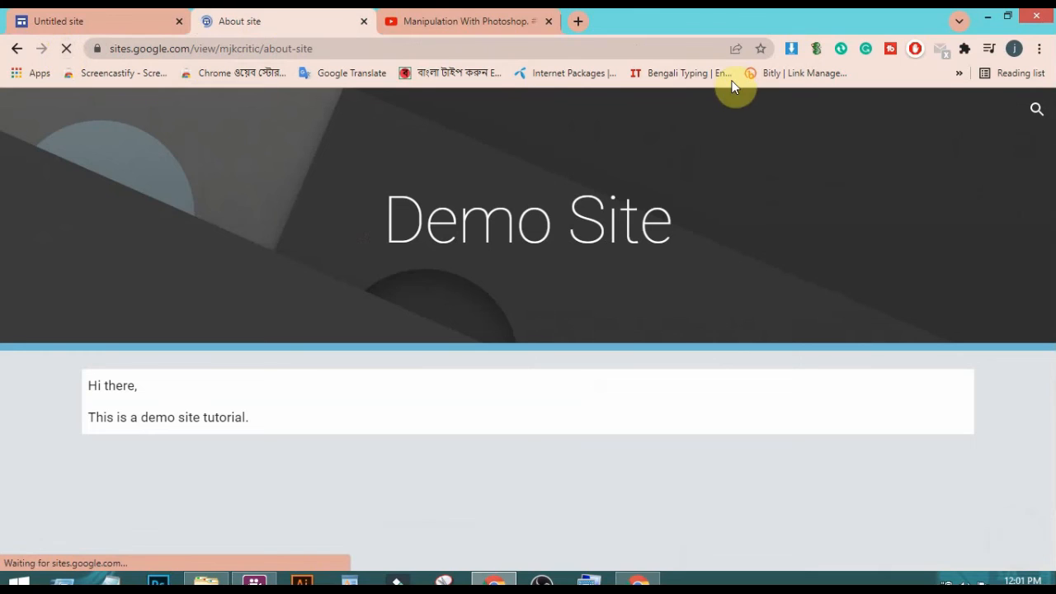
{"action": "mouse_move", "coordinate": [929, 112]}
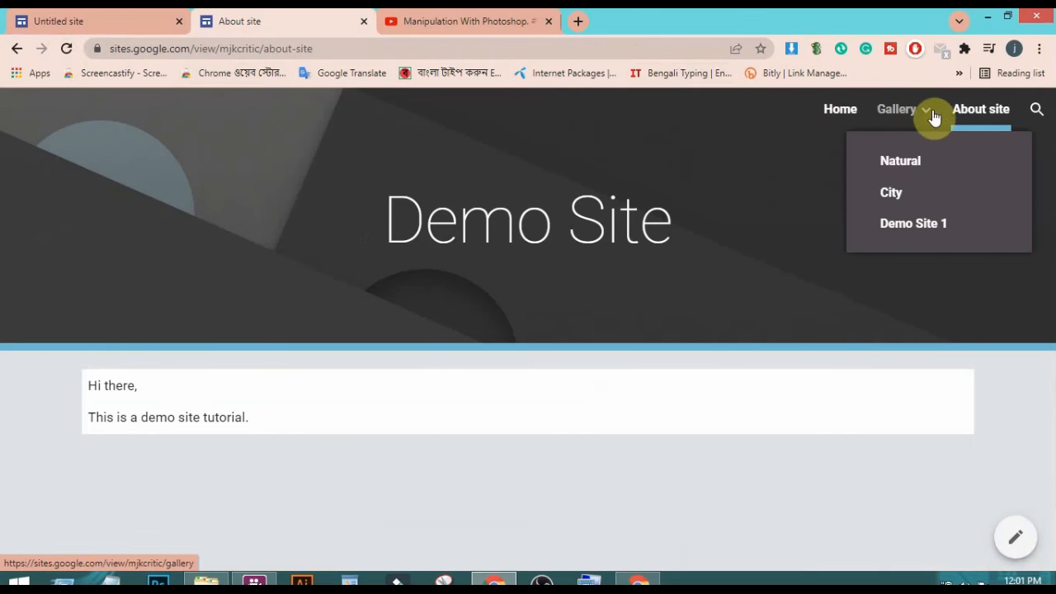
{"action": "left_click", "coordinate": [896, 161]}
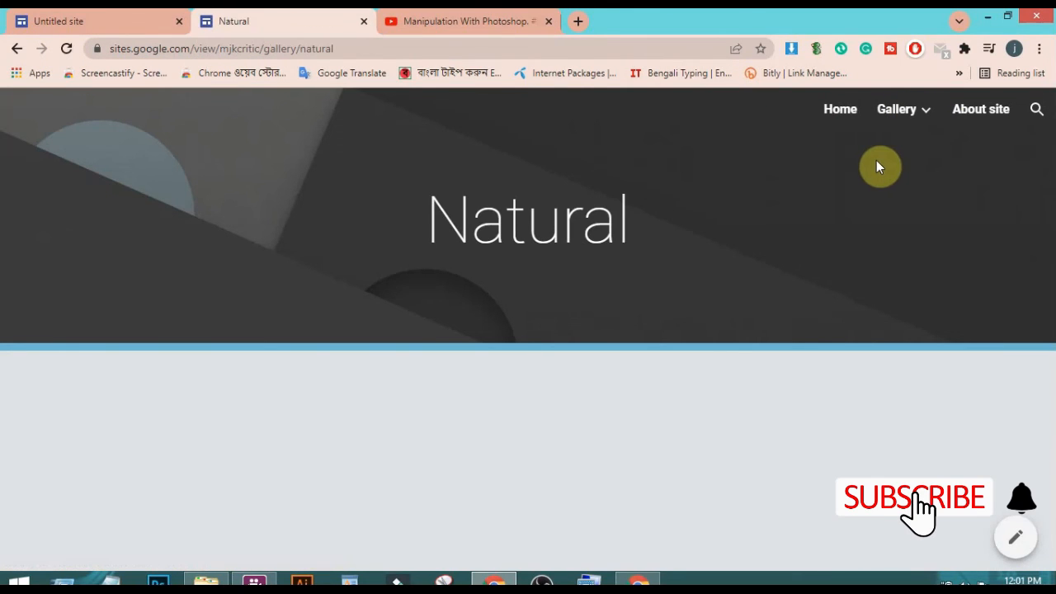
{"action": "mouse_move", "coordinate": [927, 118]}
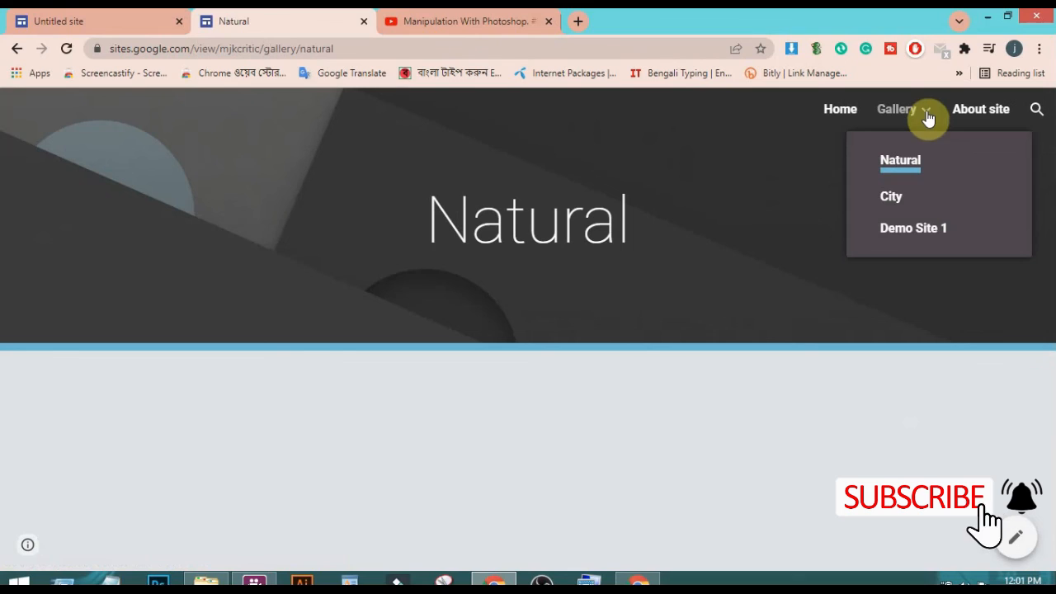
{"action": "left_click", "coordinate": [897, 201]}
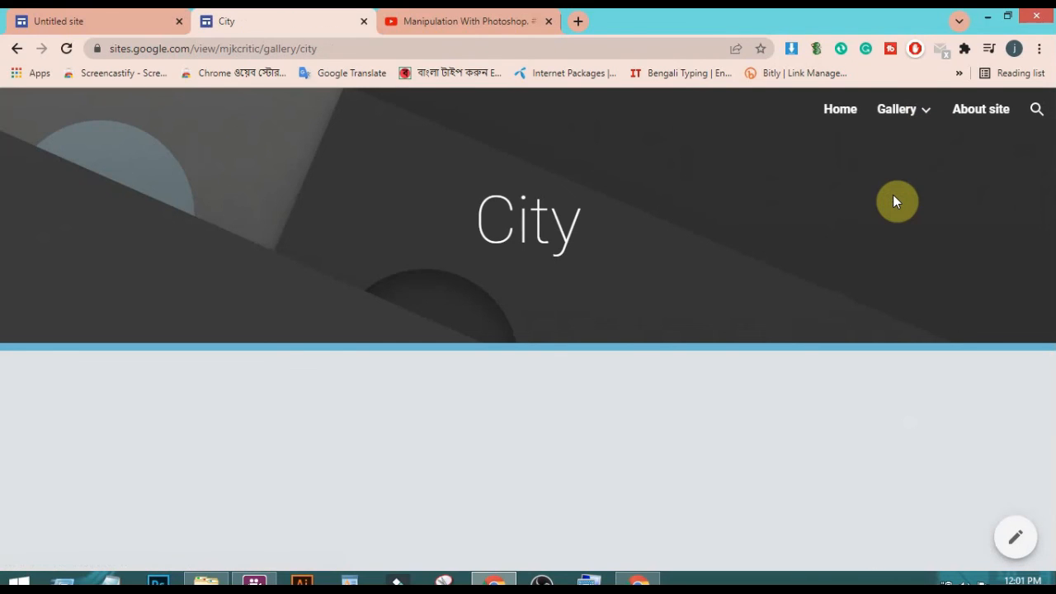
Step: Return to the published Natural page and play the embedded YouTube video
{"action": "mouse_move", "coordinate": [911, 138]}
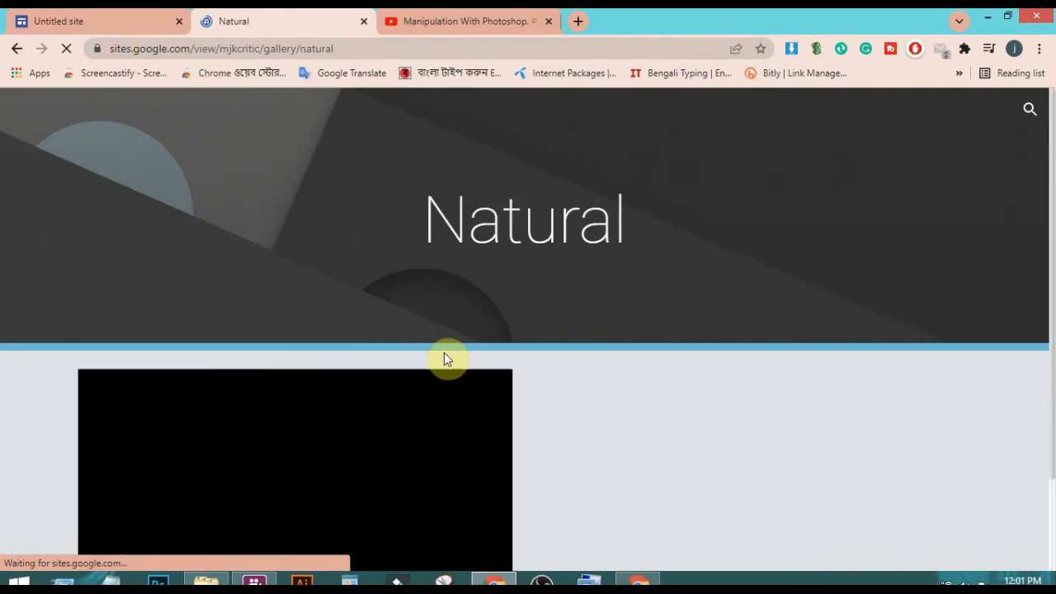
{"action": "scroll", "coordinate": [379, 388], "scroll_direction": "down", "scroll_amount": 1}
{"action": "left_click", "coordinate": [297, 409]}
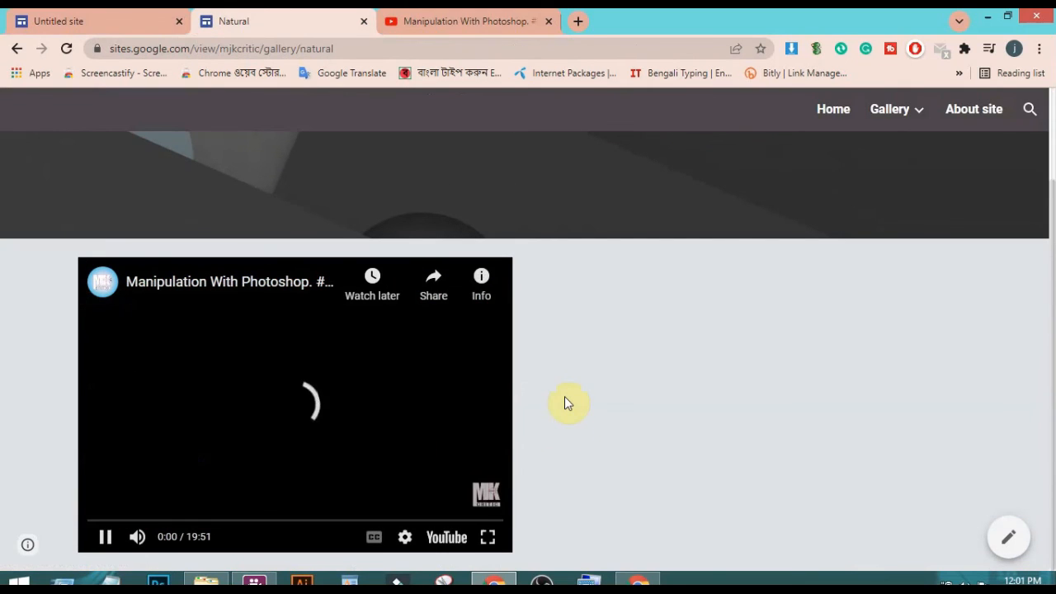